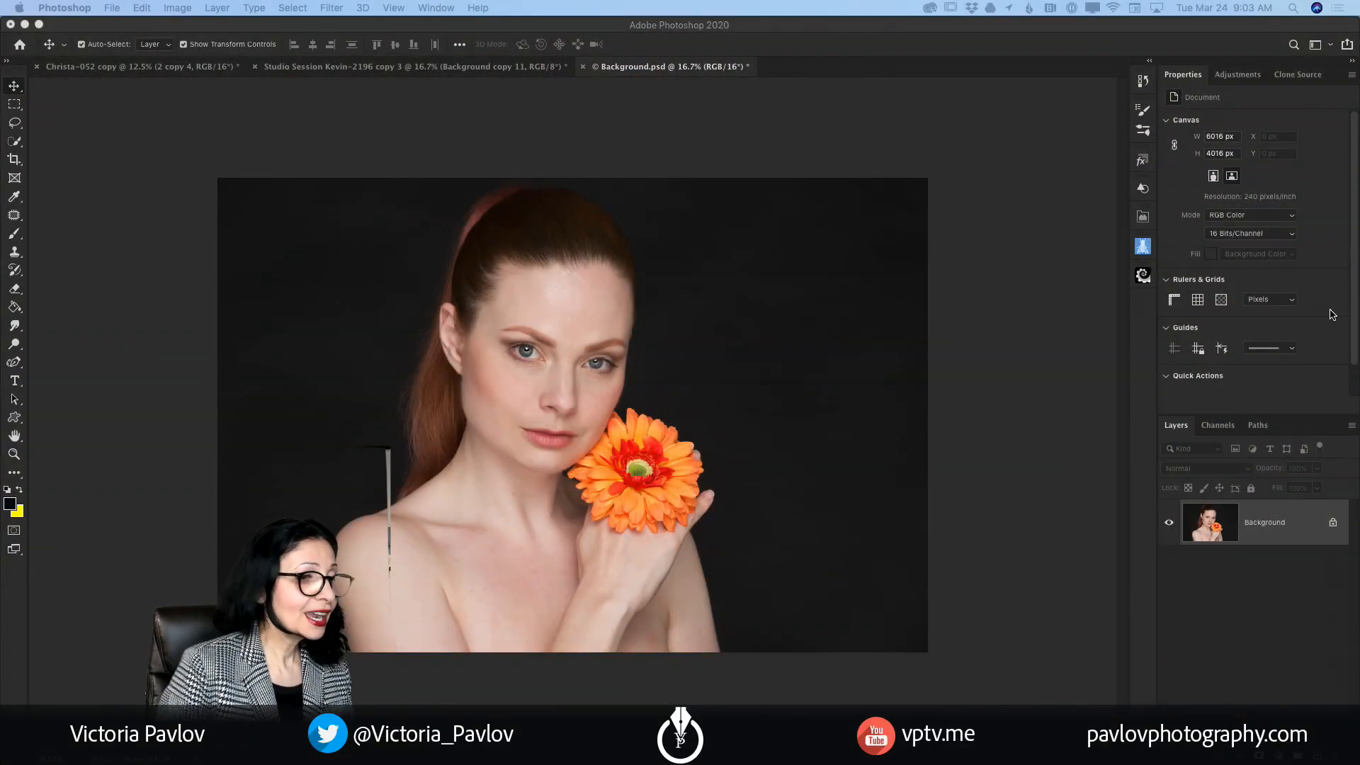
Step: Look through the three open portrait documents, ending on Background.psd
click(143, 68)
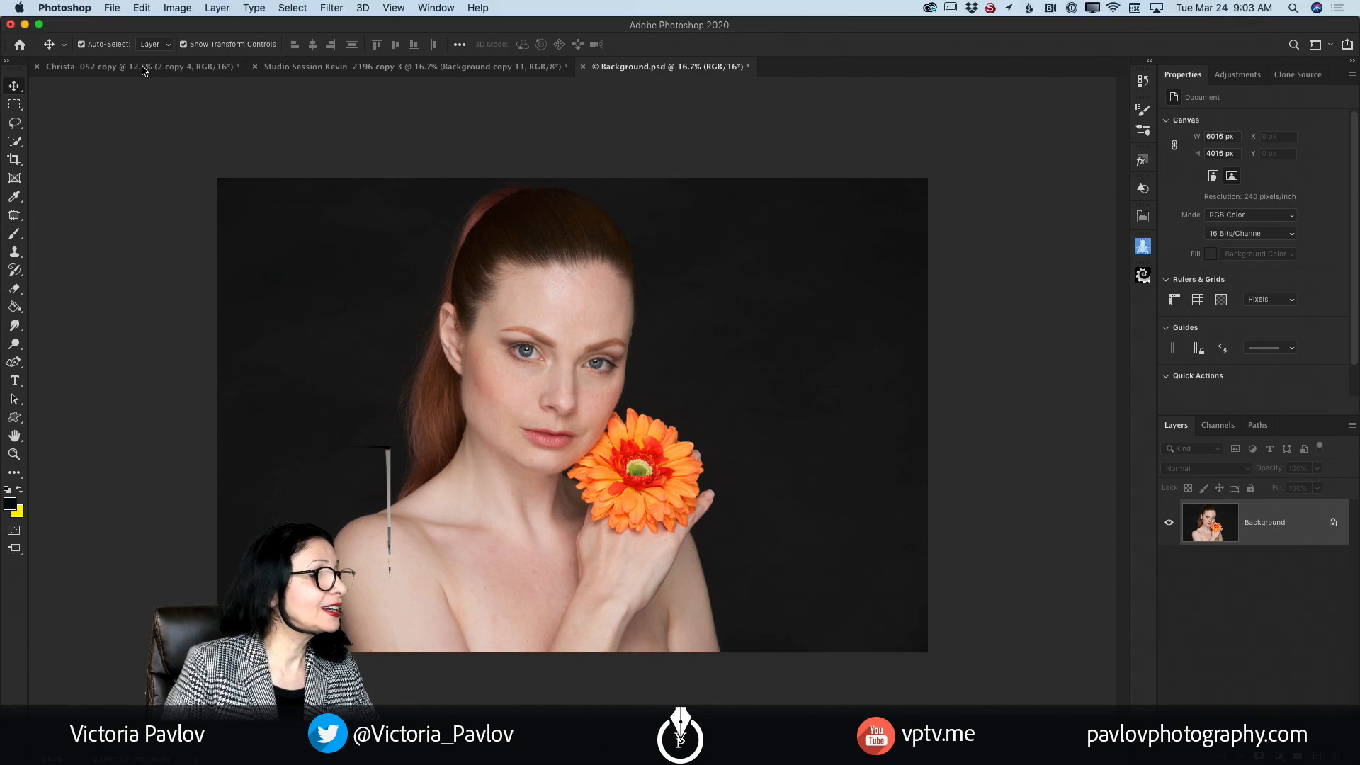
click(473, 69)
click(178, 68)
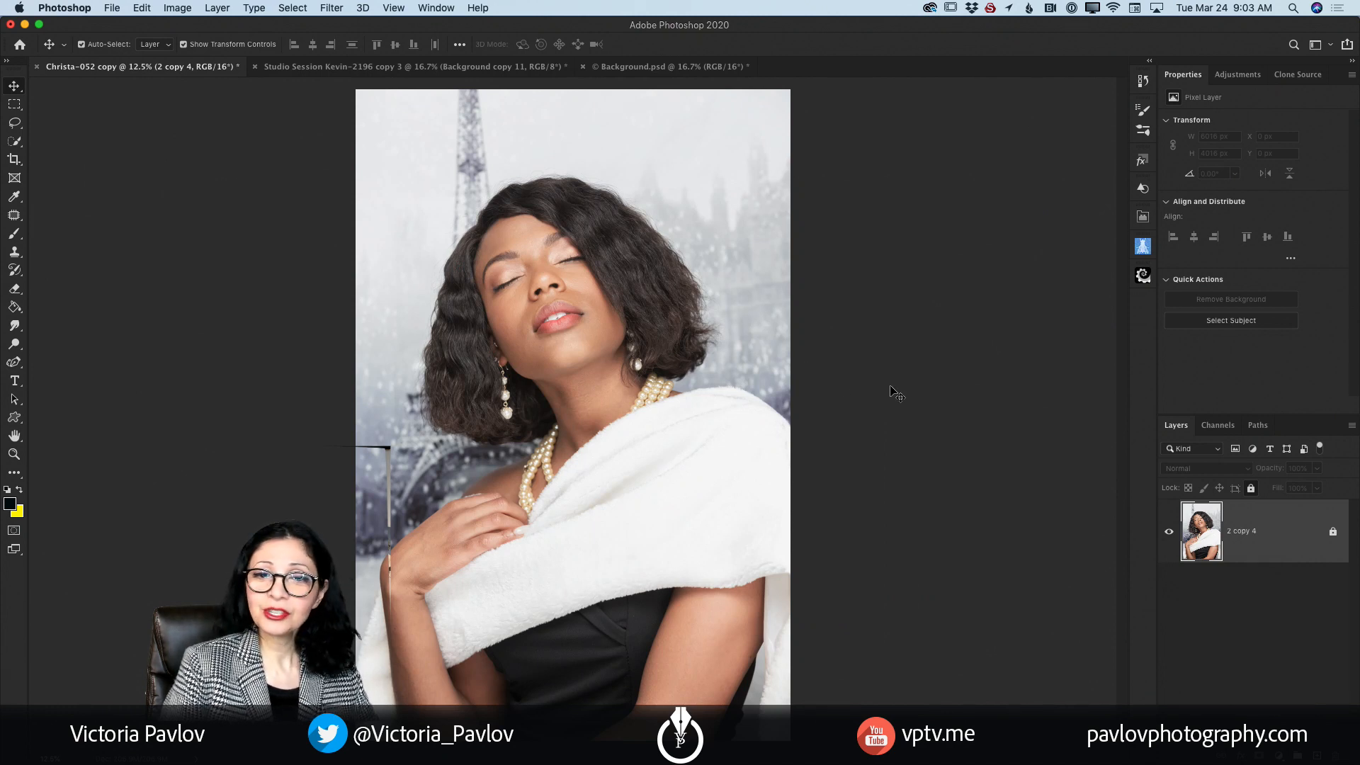
click(696, 68)
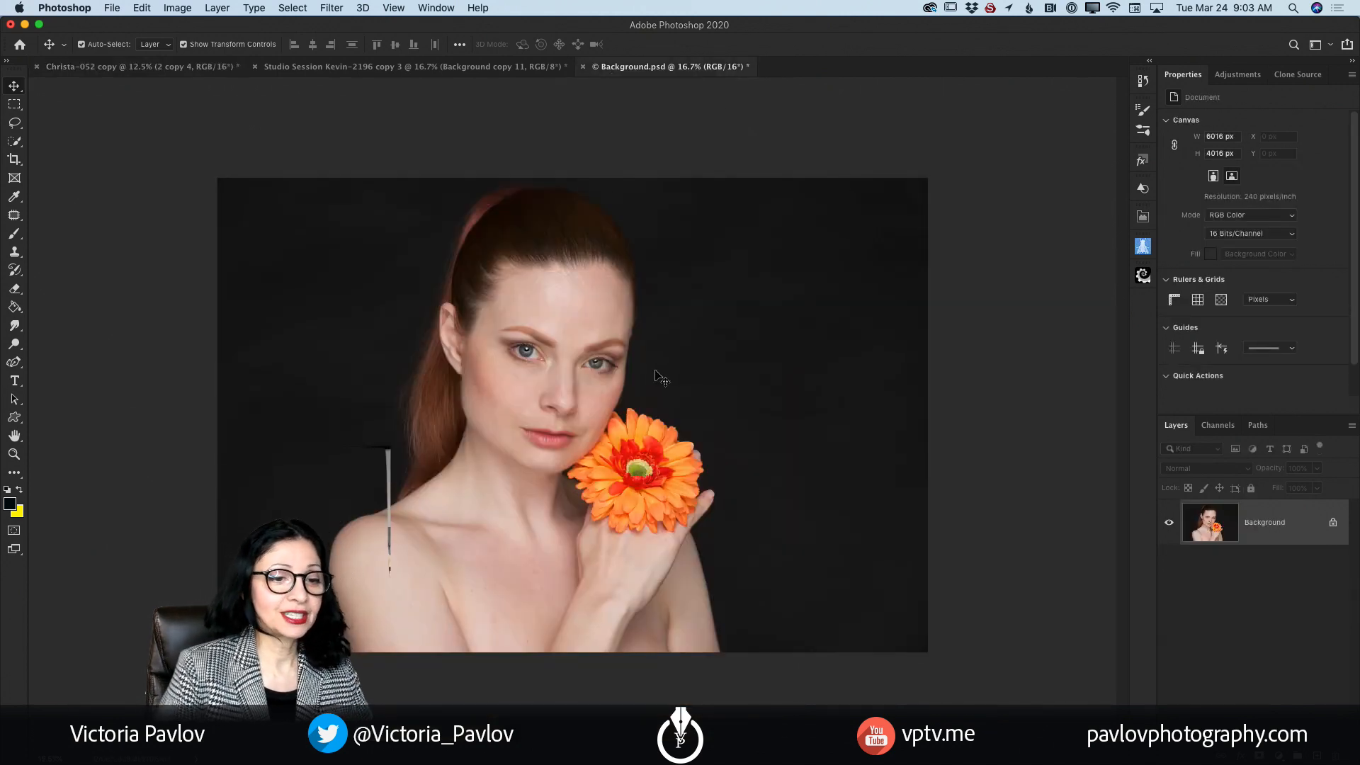
Step: Add a Black & White adjustment layer to Background.psd with Reds 23, Yellows 100, Greens 39 and Magentas 50
click(1232, 76)
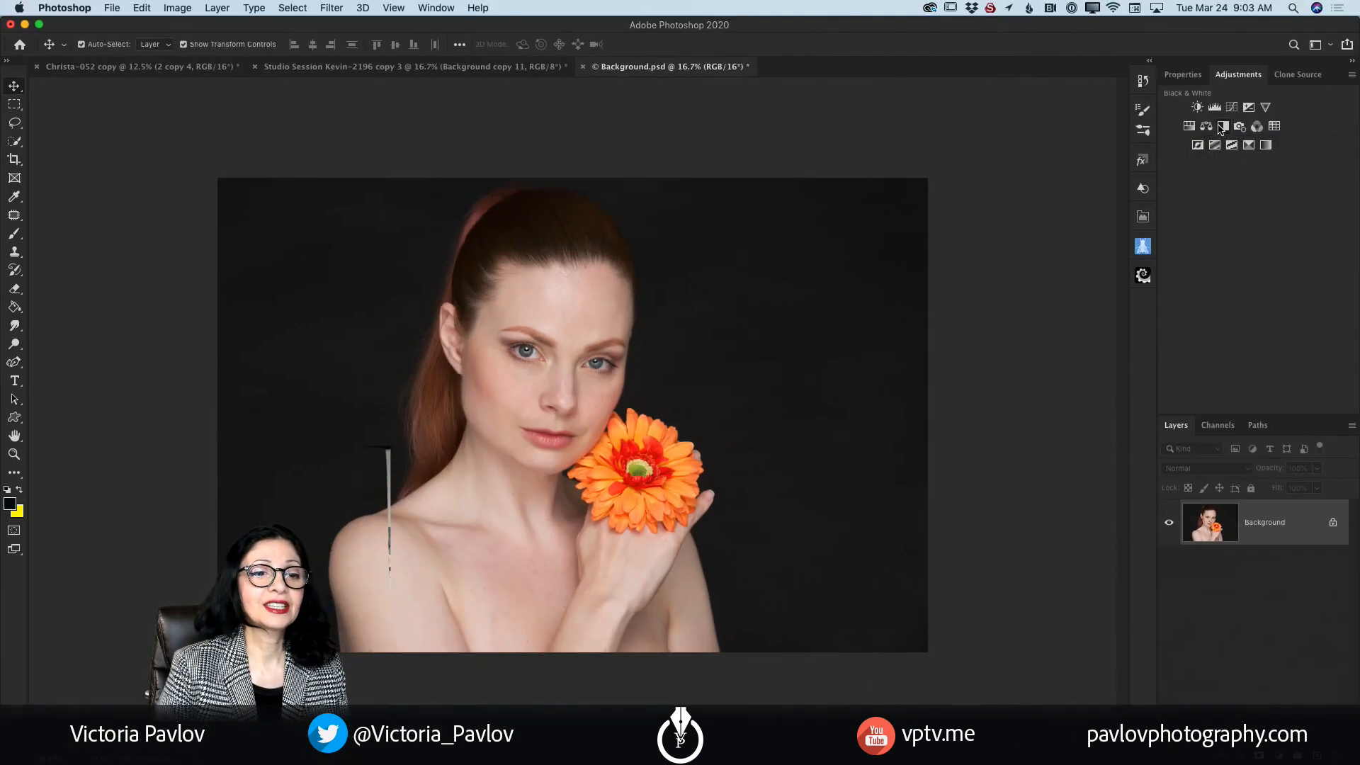
click(1221, 126)
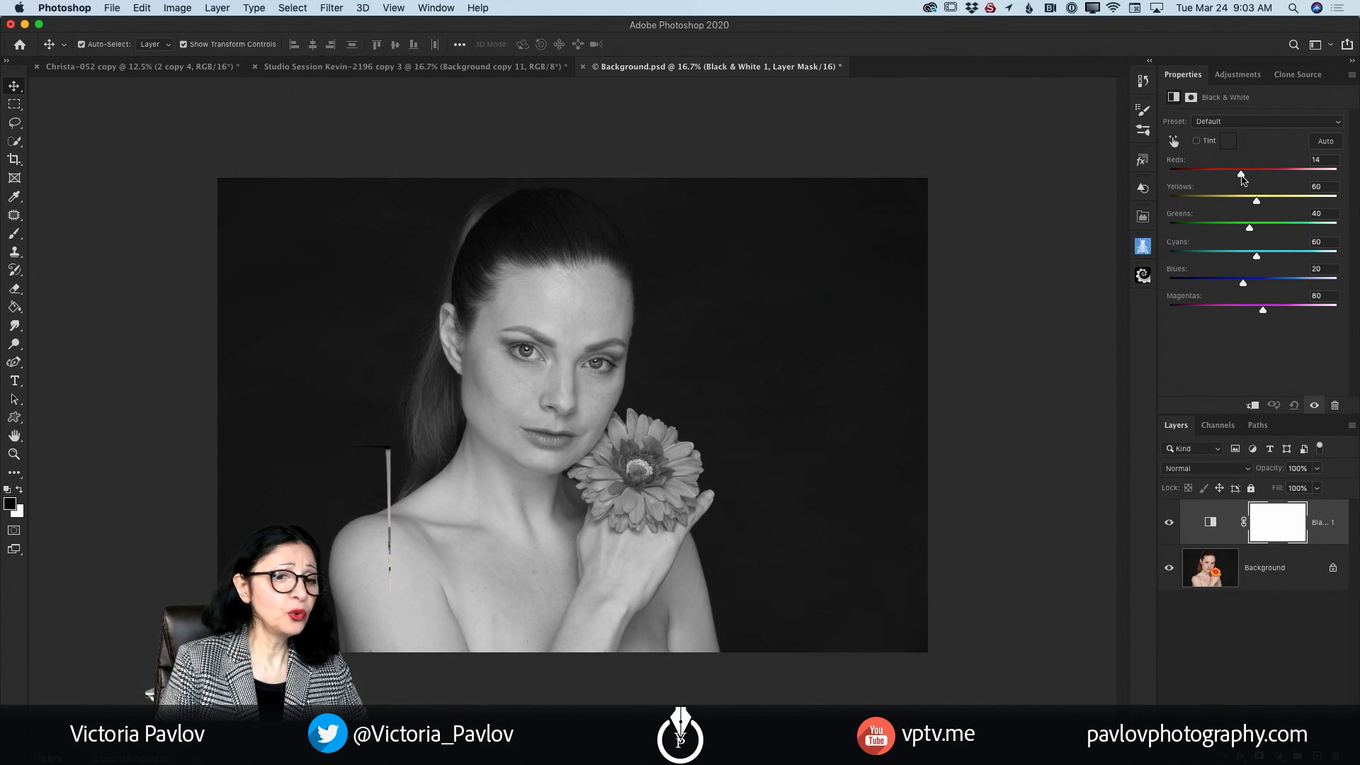
drag(1241, 177, 1245, 179)
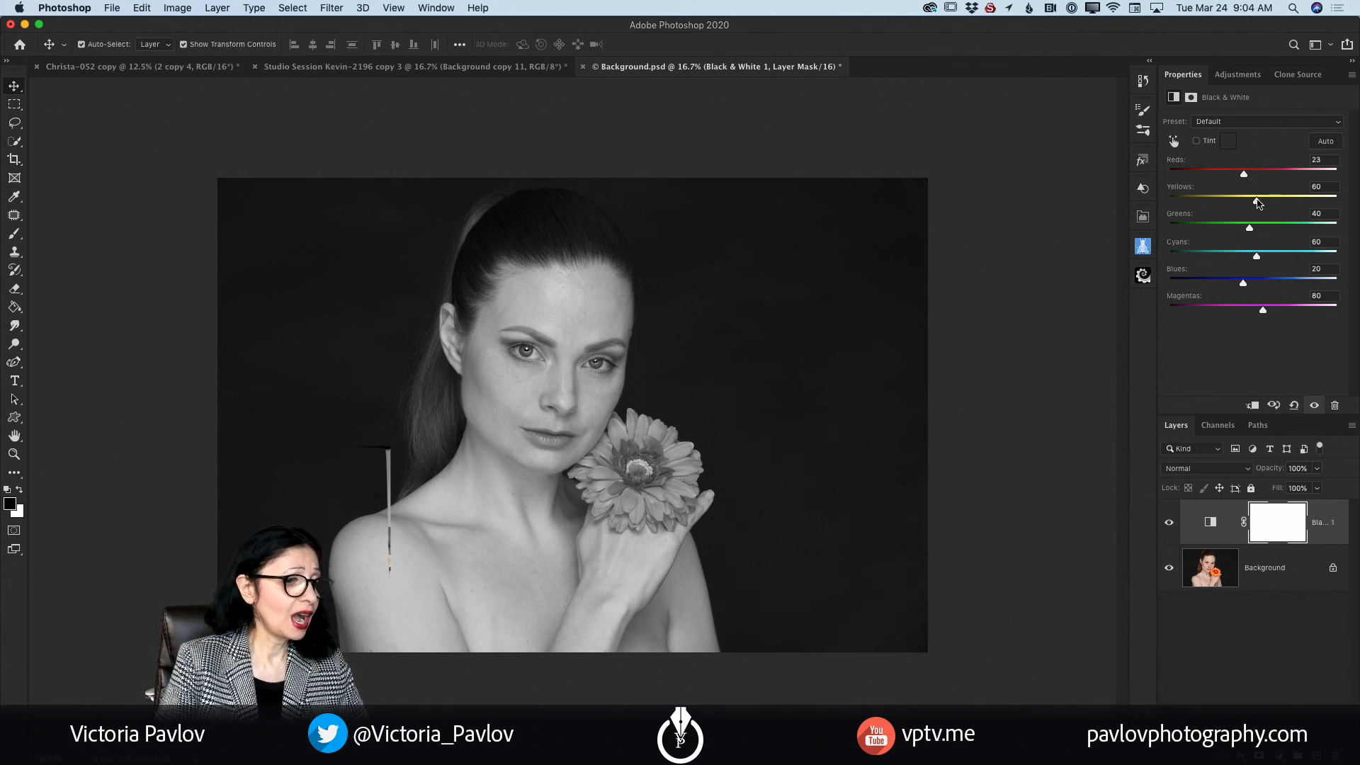
drag(1257, 205, 1267, 209)
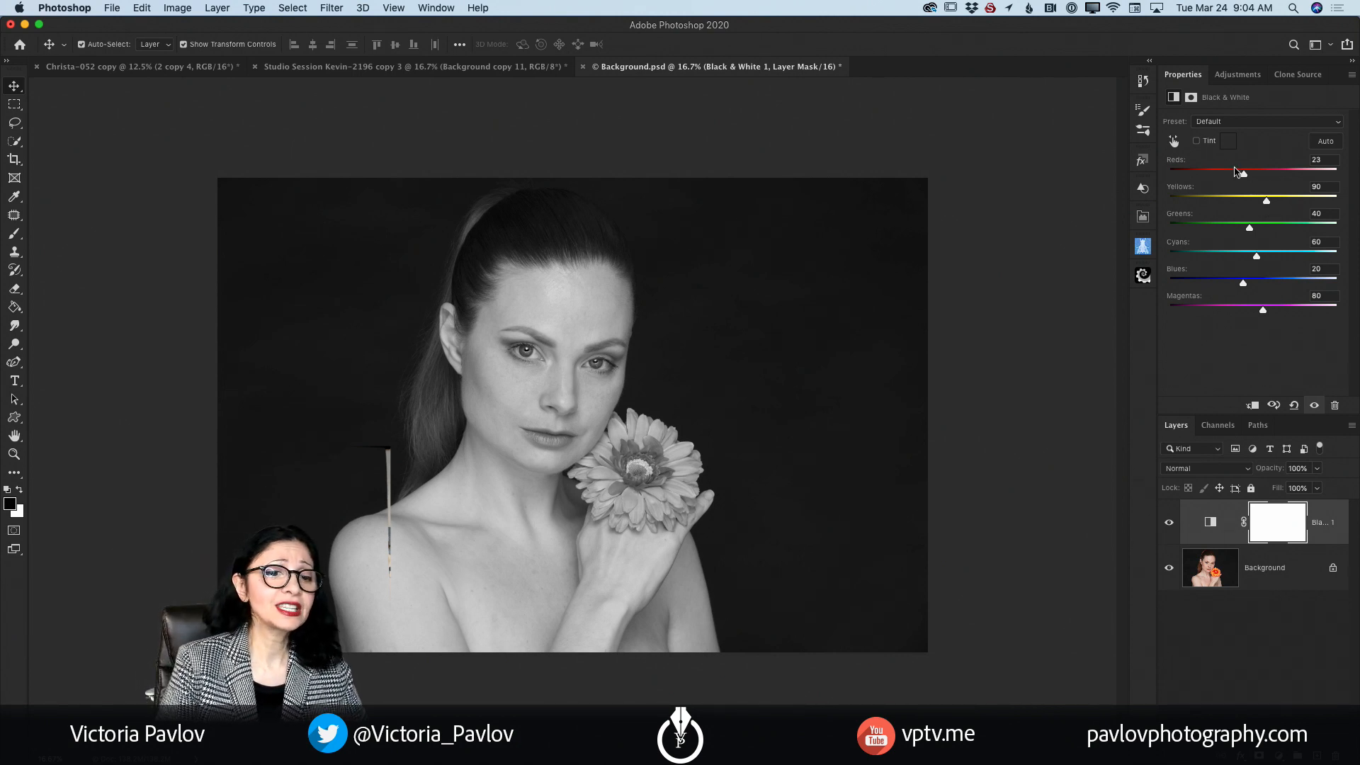
mouse_move(1263, 312)
mouse_down()
mouse_move(1289, 312)
mouse_move(1253, 311)
mouse_up()
drag(1248, 228, 1272, 205)
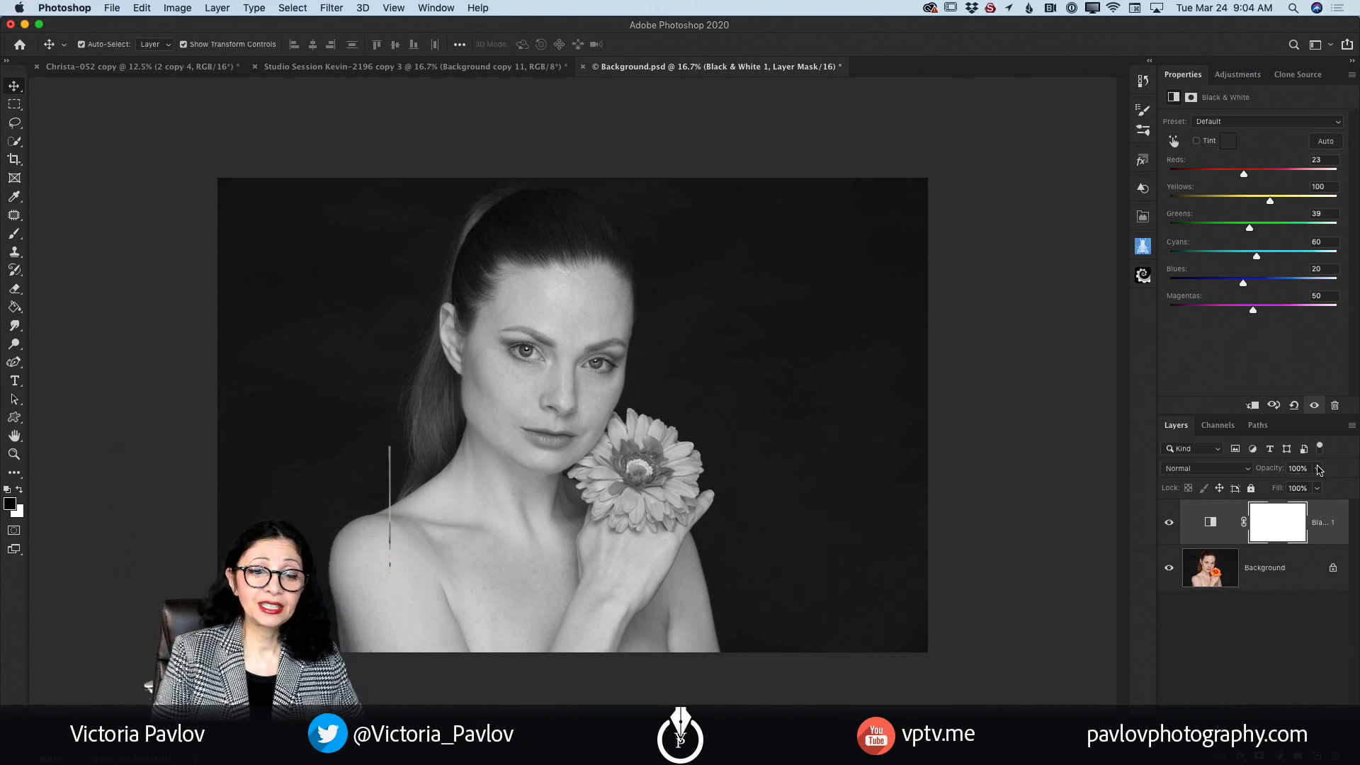
Step: Check the layer's opacity control and compare the portrait with and without the Black & White adjustment
click(1319, 470)
drag(1318, 488, 1318, 493)
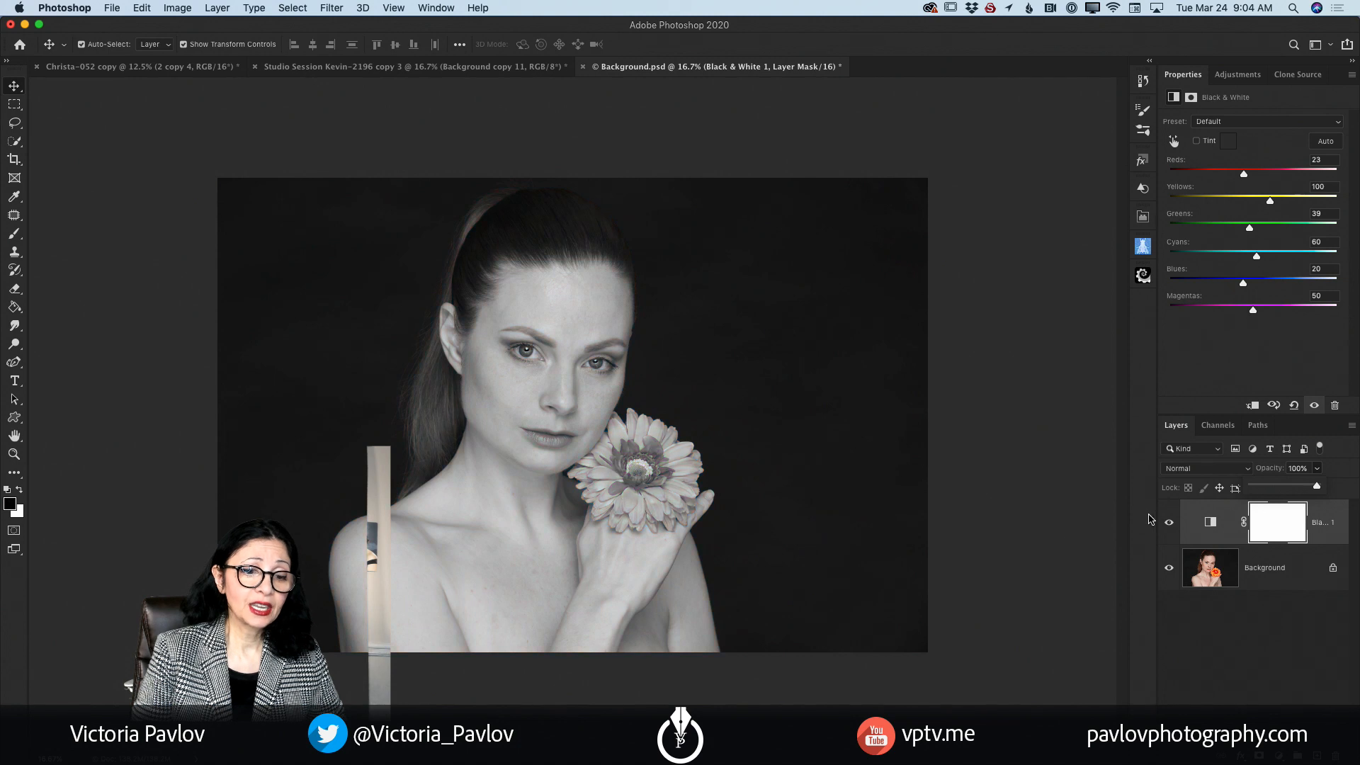
click(1170, 524)
click(1169, 524)
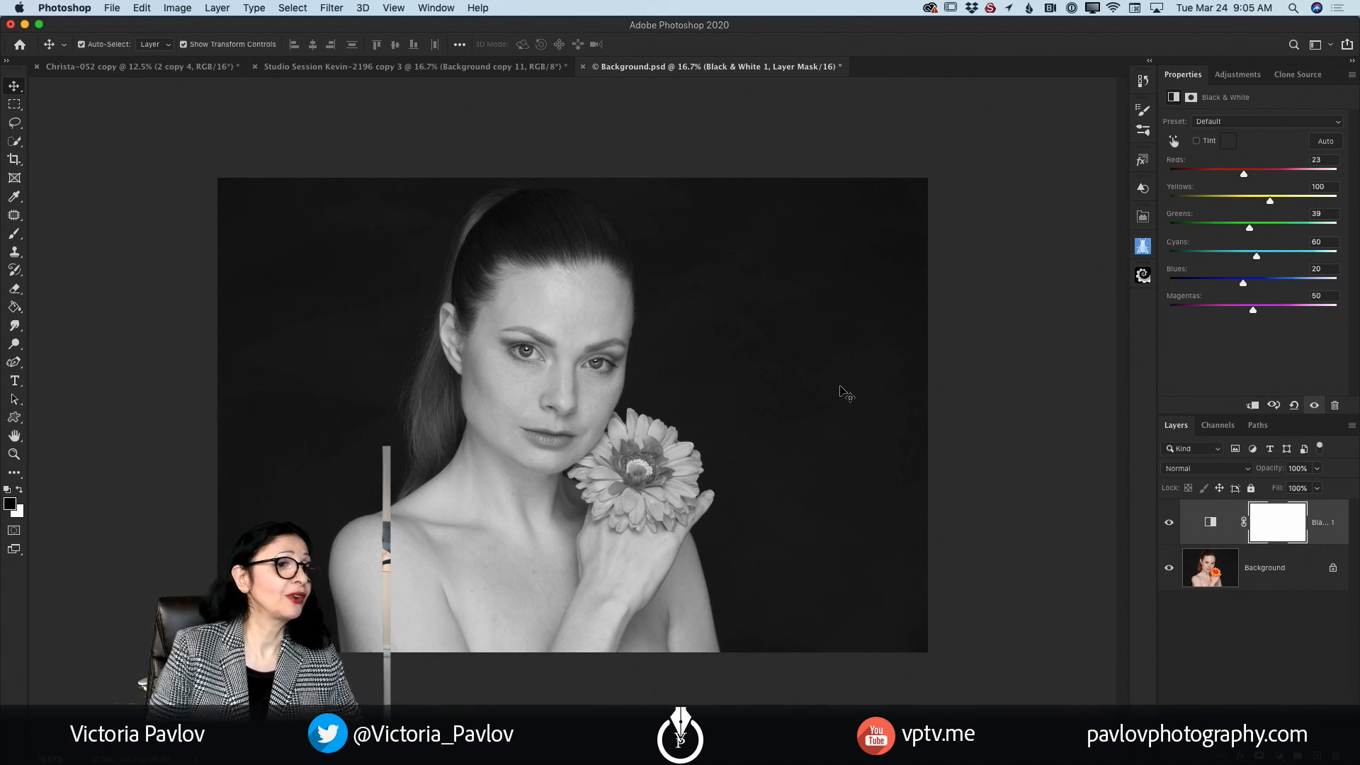
Step: Switch to the portrait with the red scarf and add a Vibrance adjustment layer with Vibrance and Saturation both at -100
click(448, 70)
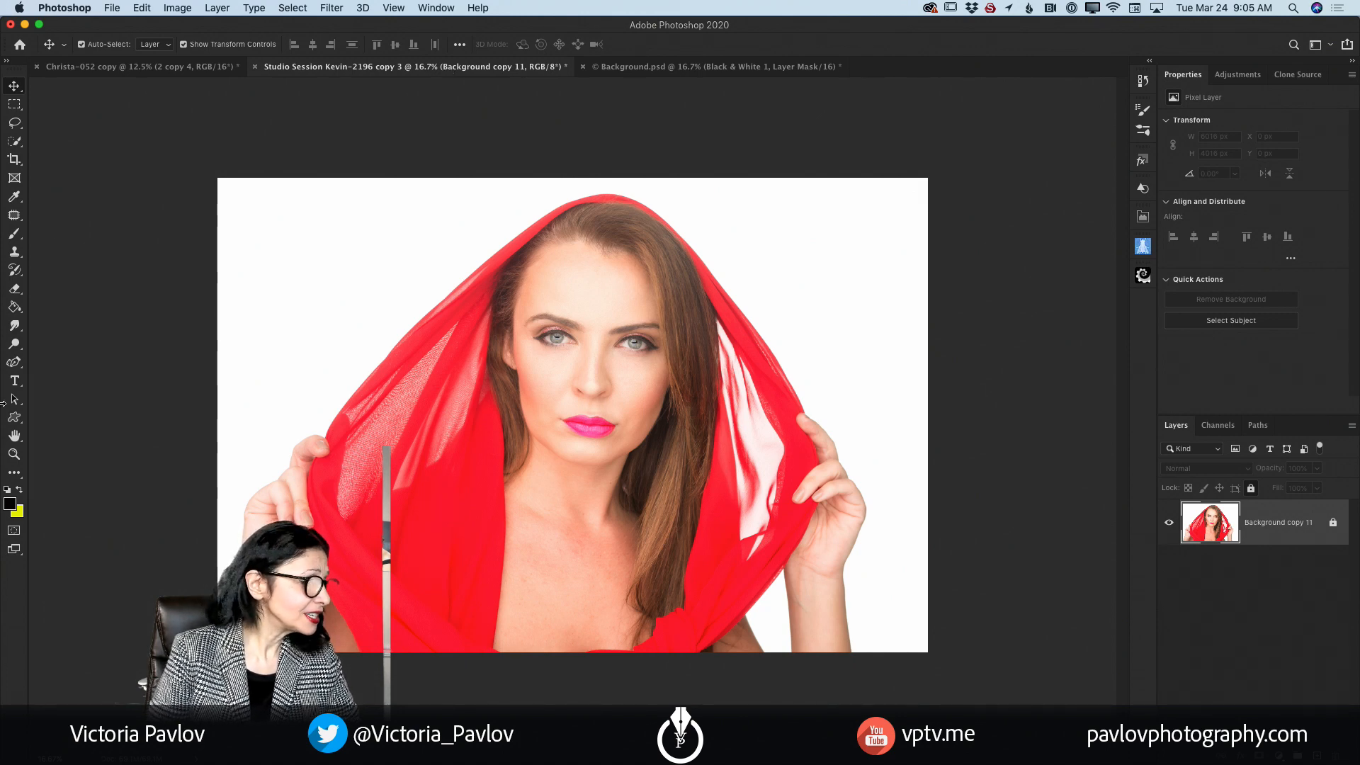
click(14, 454)
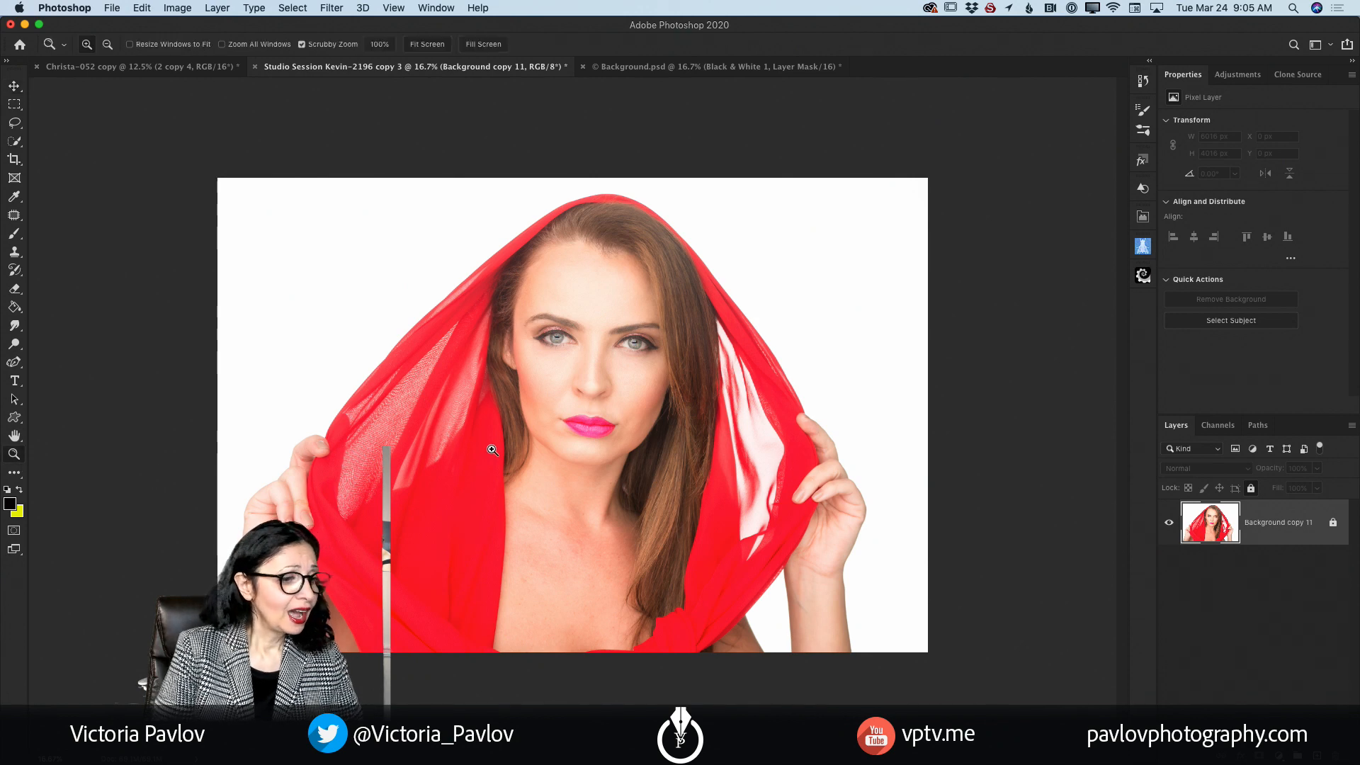
drag(496, 450, 518, 477)
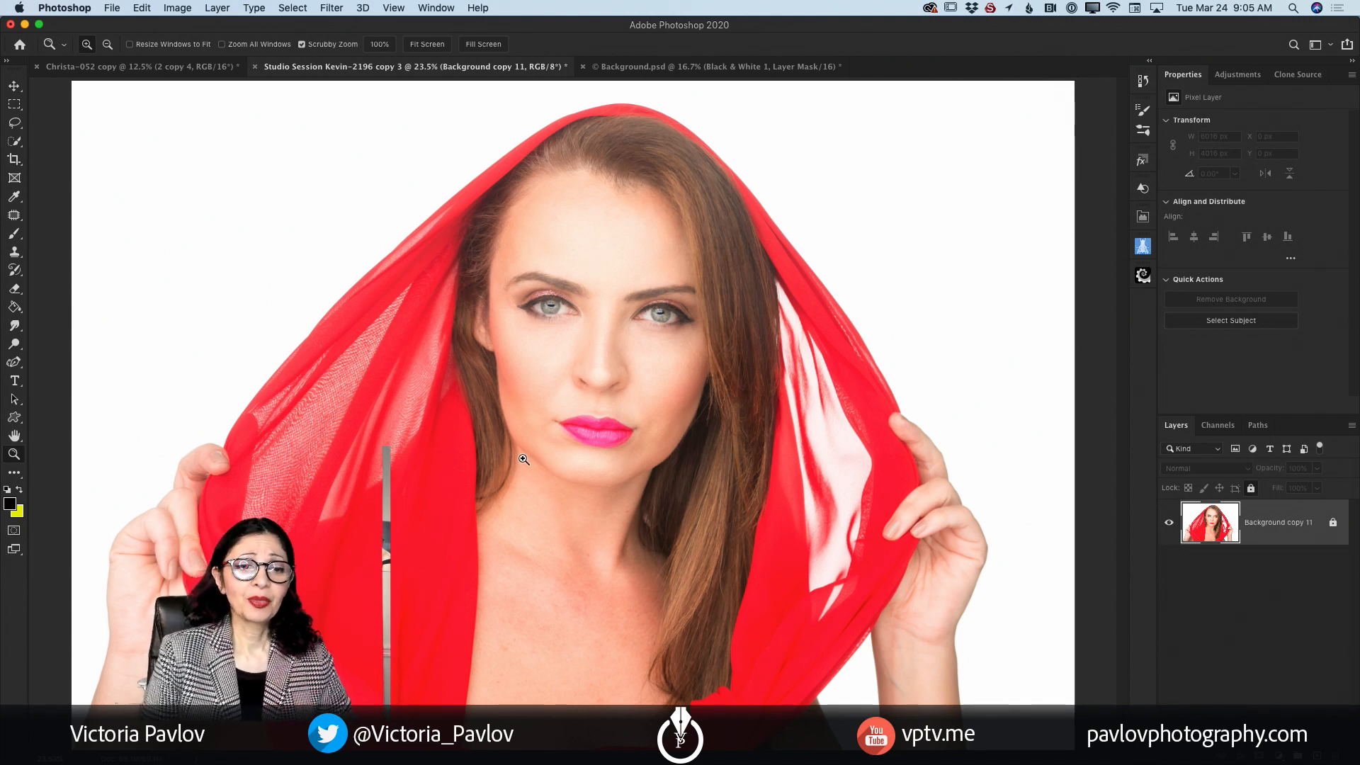
click(1232, 75)
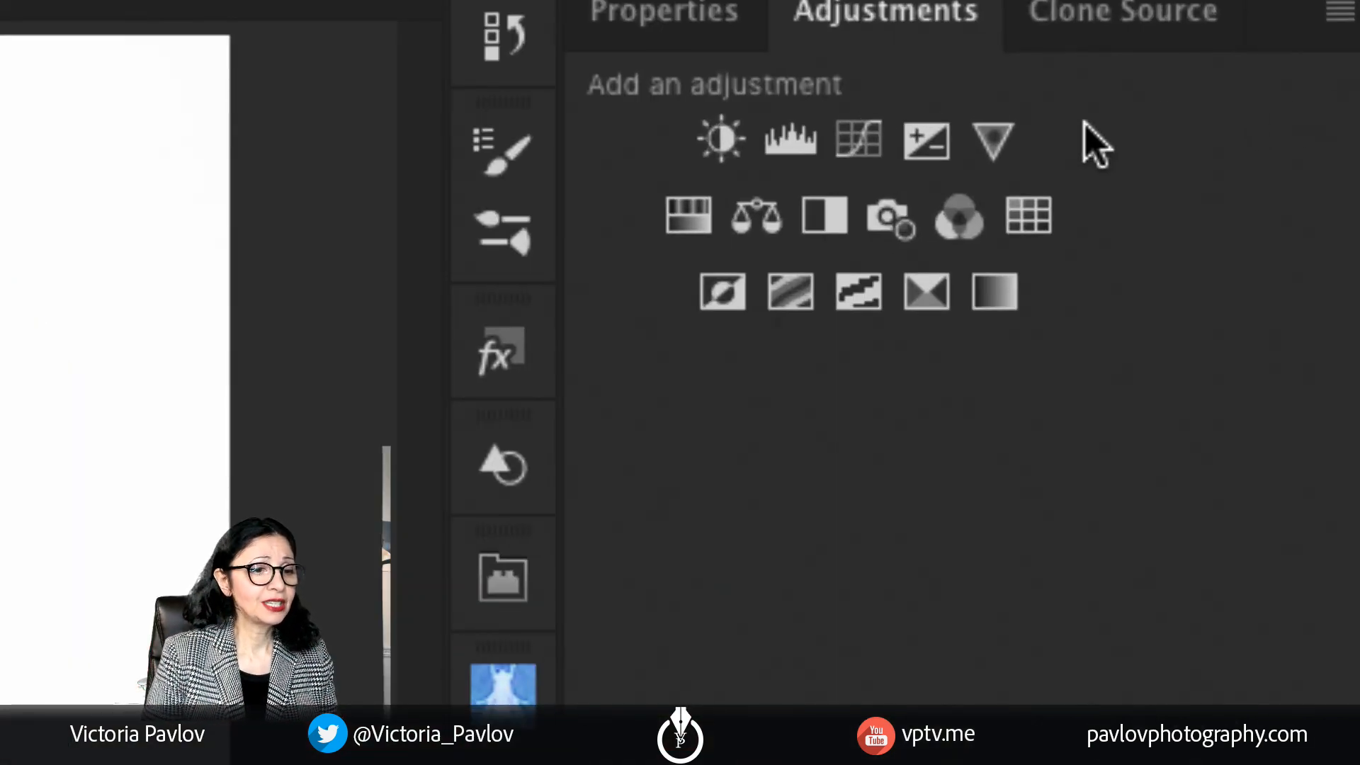
click(985, 149)
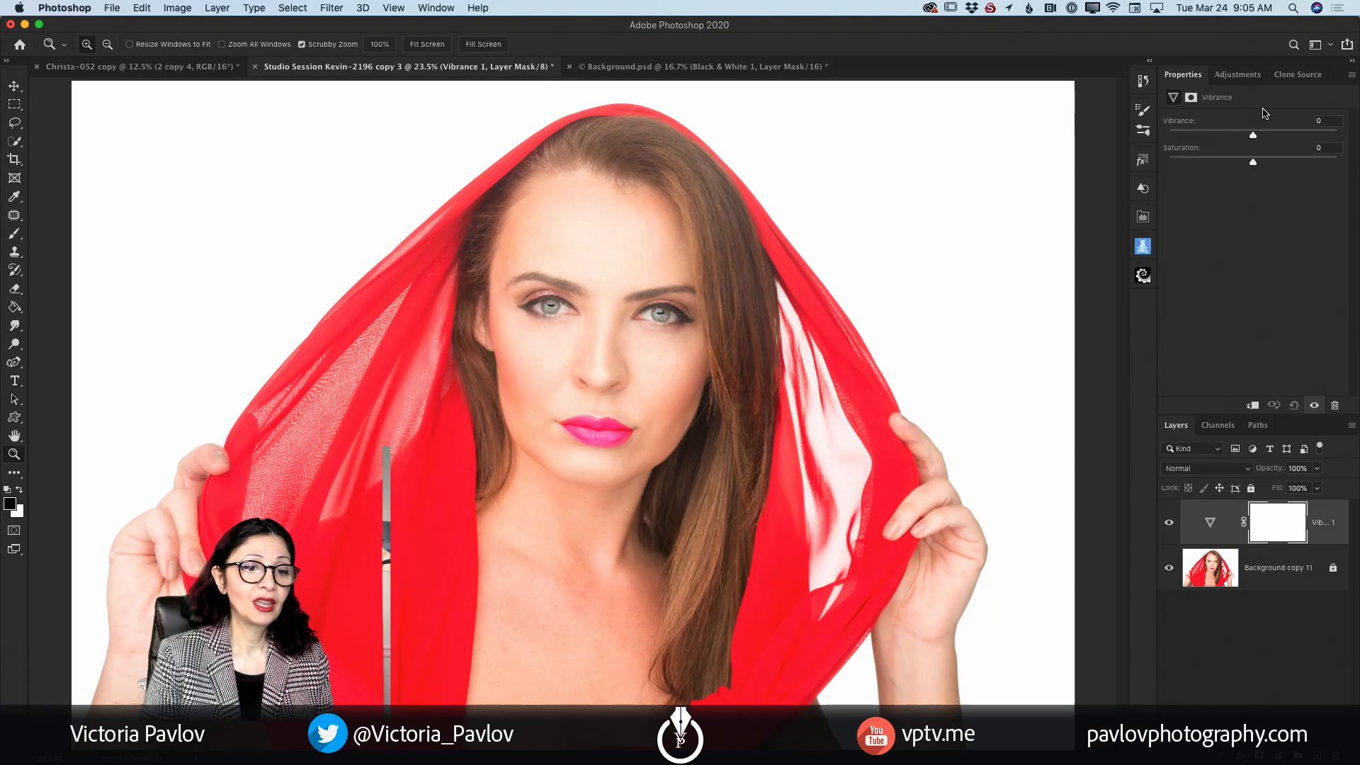
drag(1253, 141, 1169, 136)
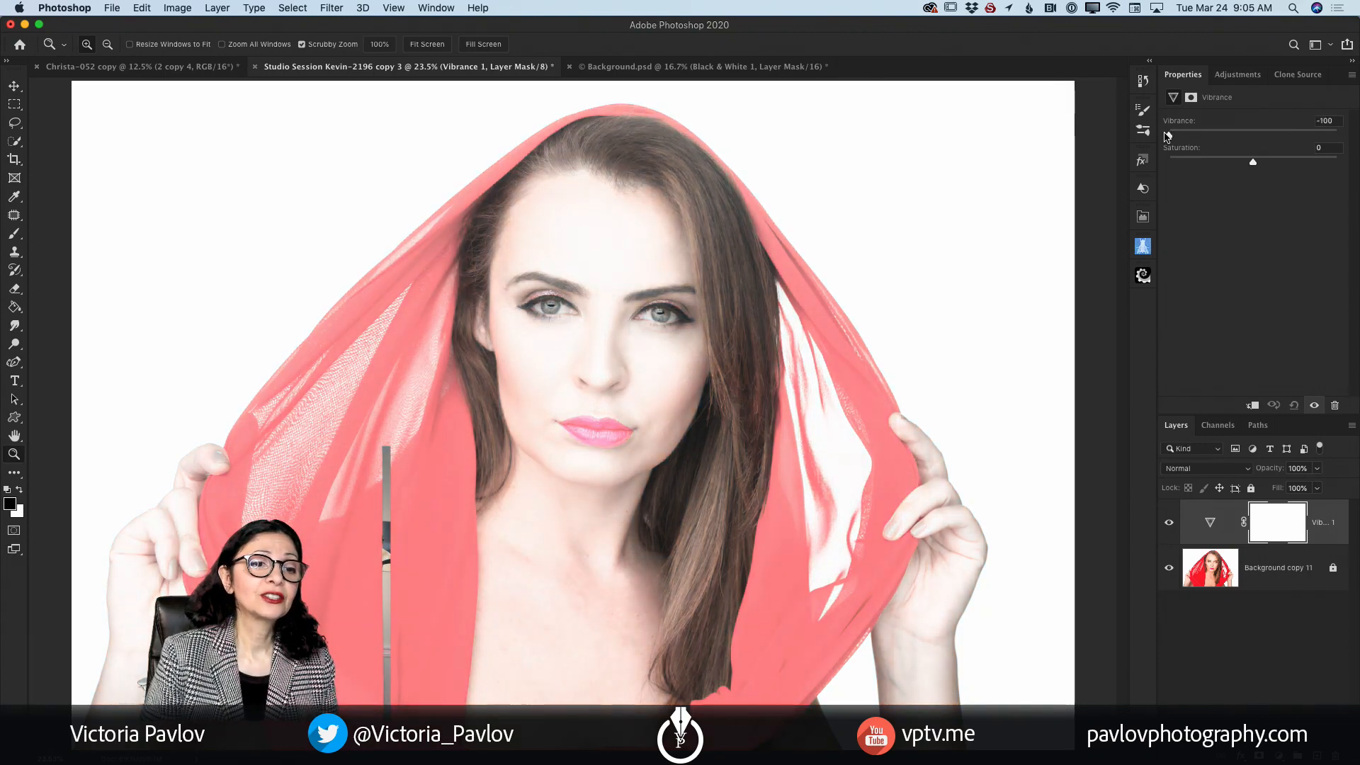
drag(1252, 162, 1168, 163)
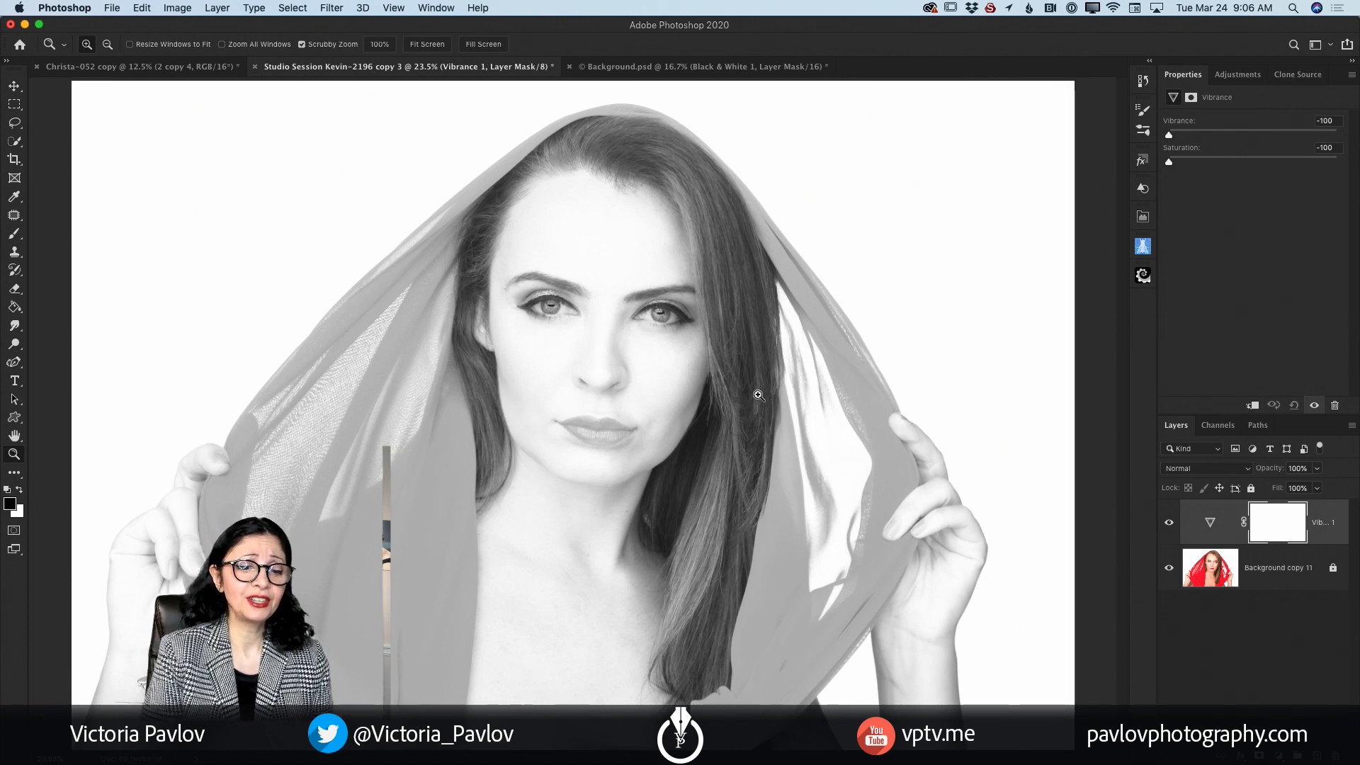
Step: Add a Selective Color adjustment layer directly above the Background copy 11 layer and set Black to +56% for Reds
click(1272, 581)
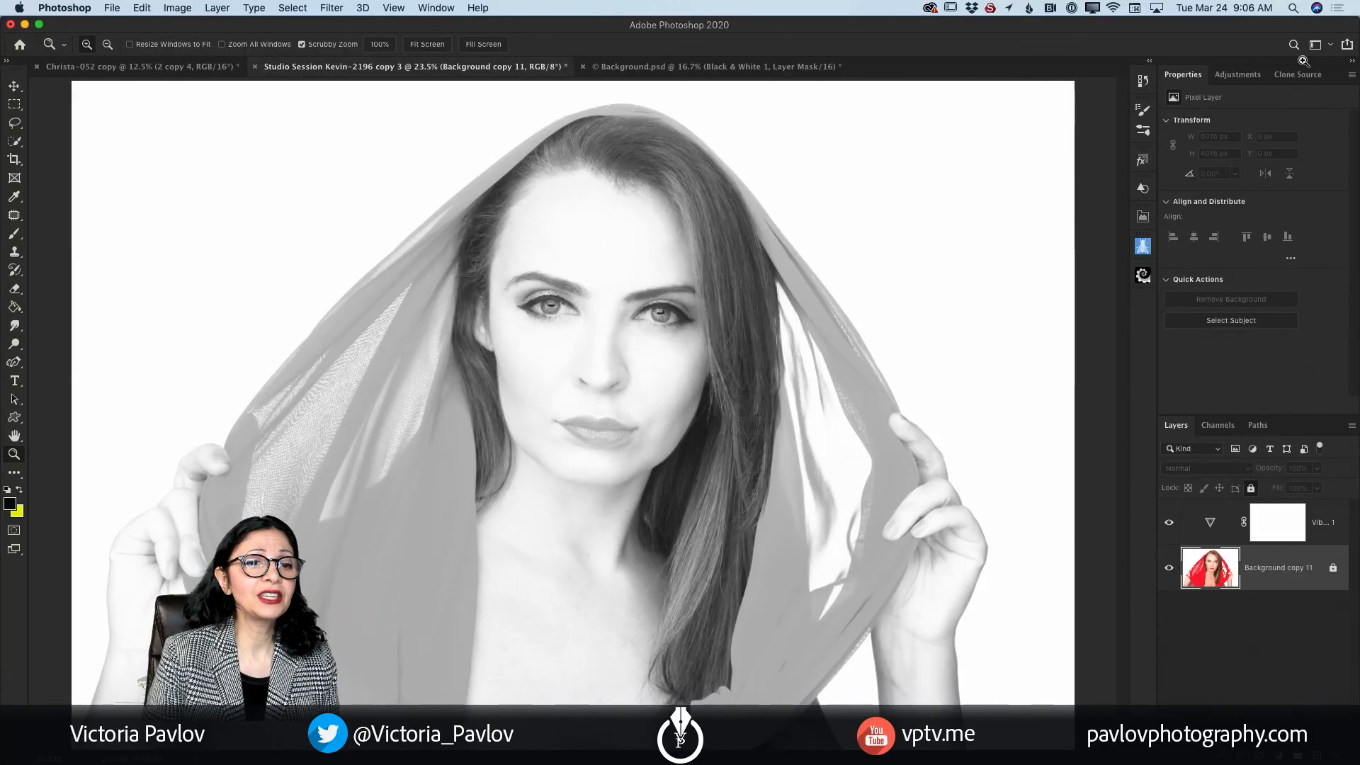
click(1232, 77)
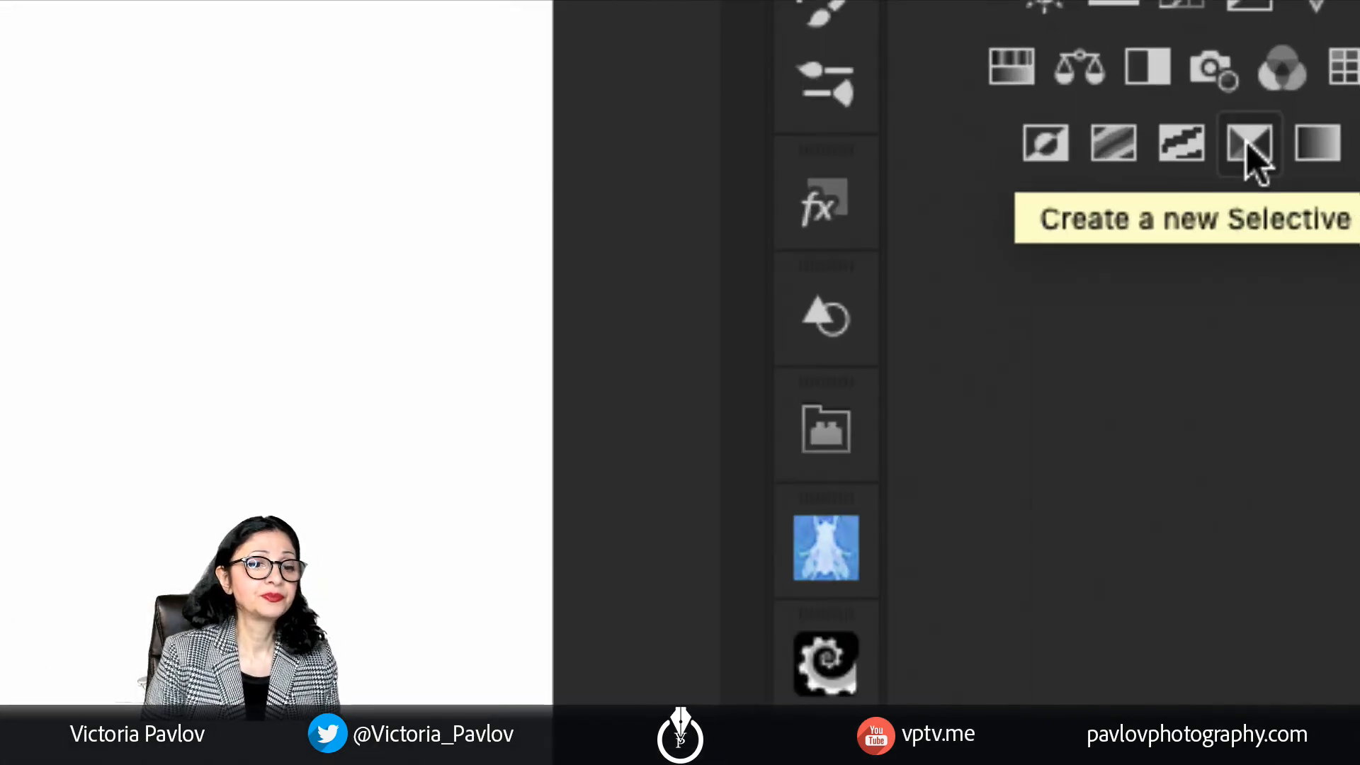
click(1246, 143)
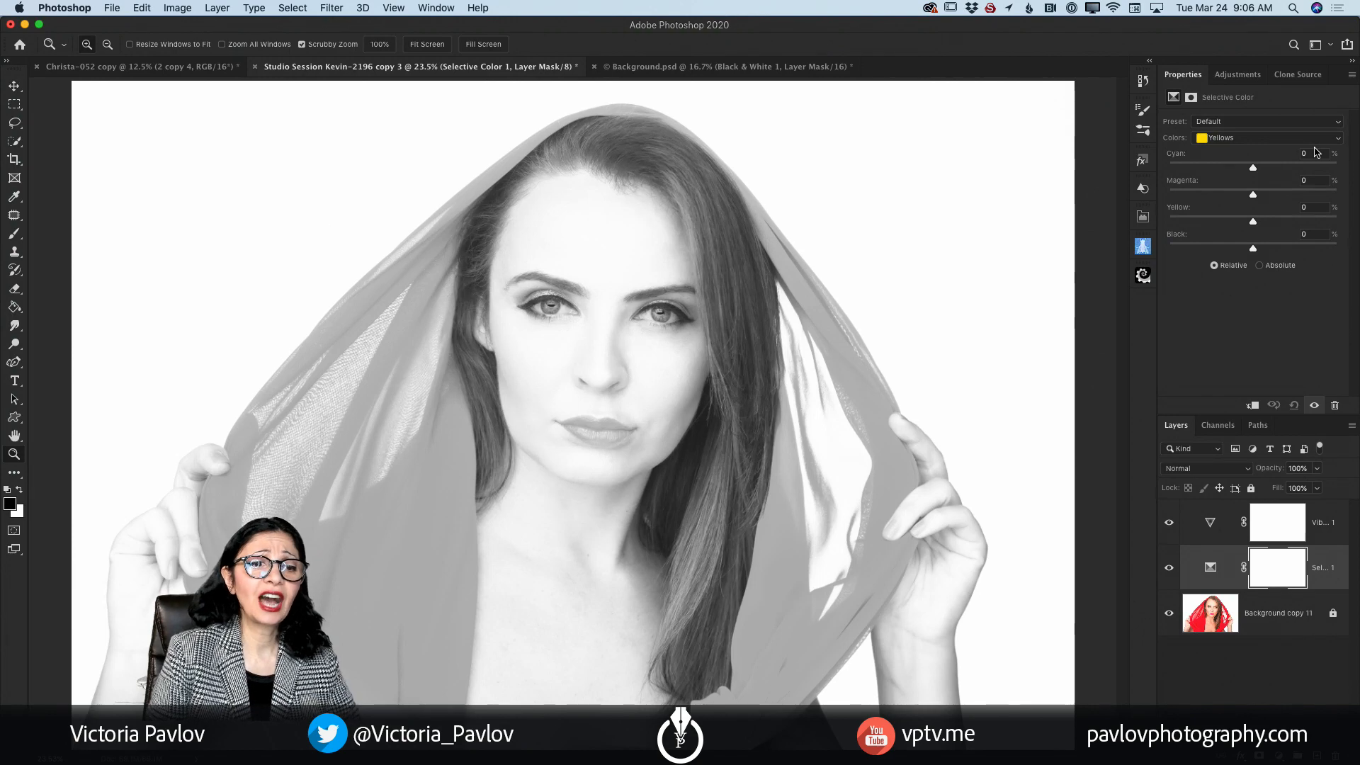
click(1310, 138)
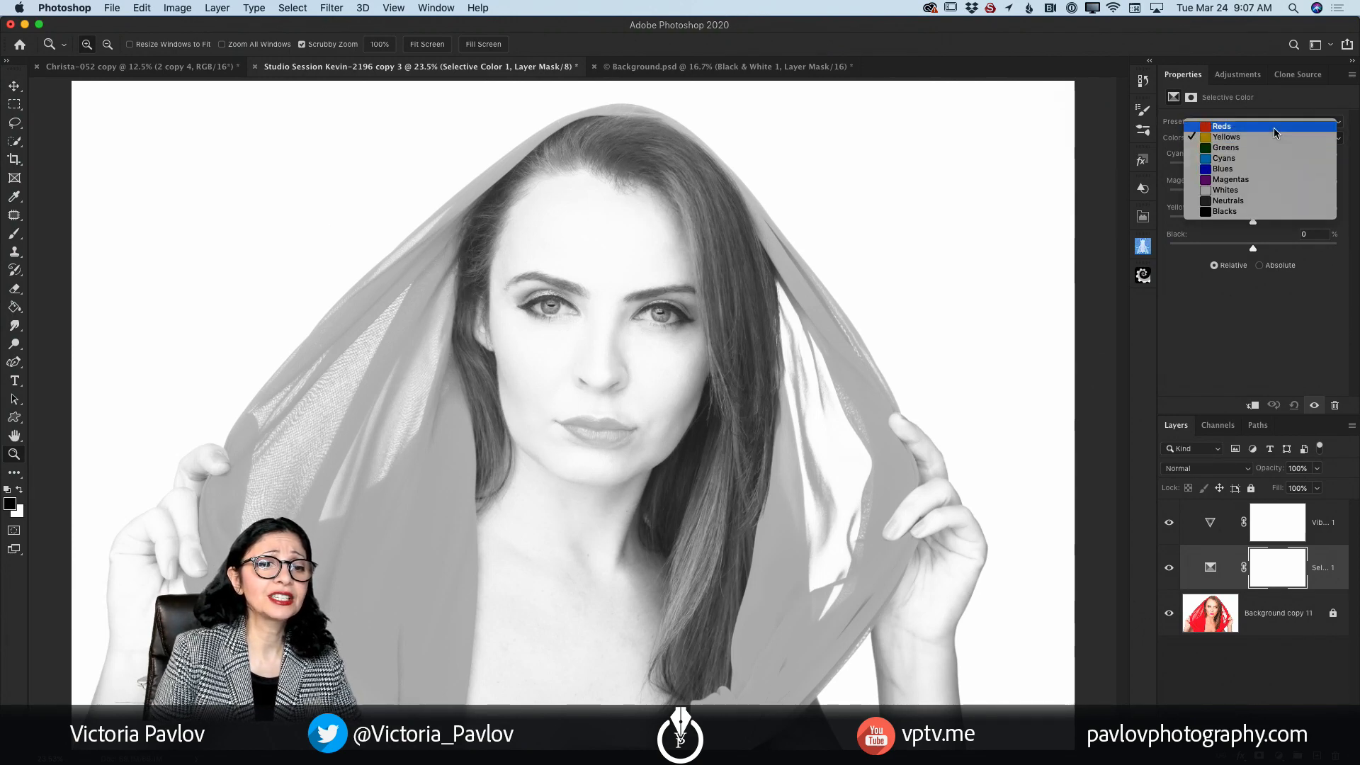
click(1274, 133)
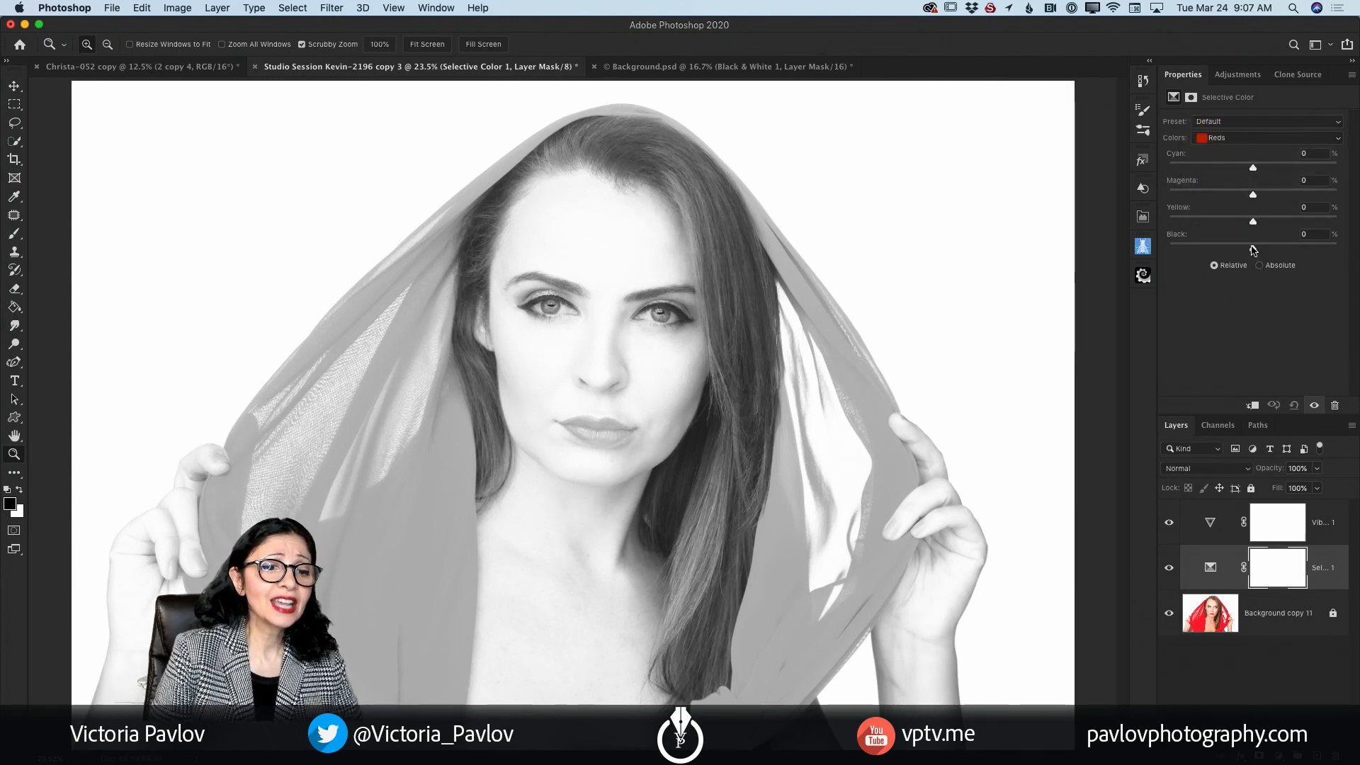
drag(1252, 249, 1302, 262)
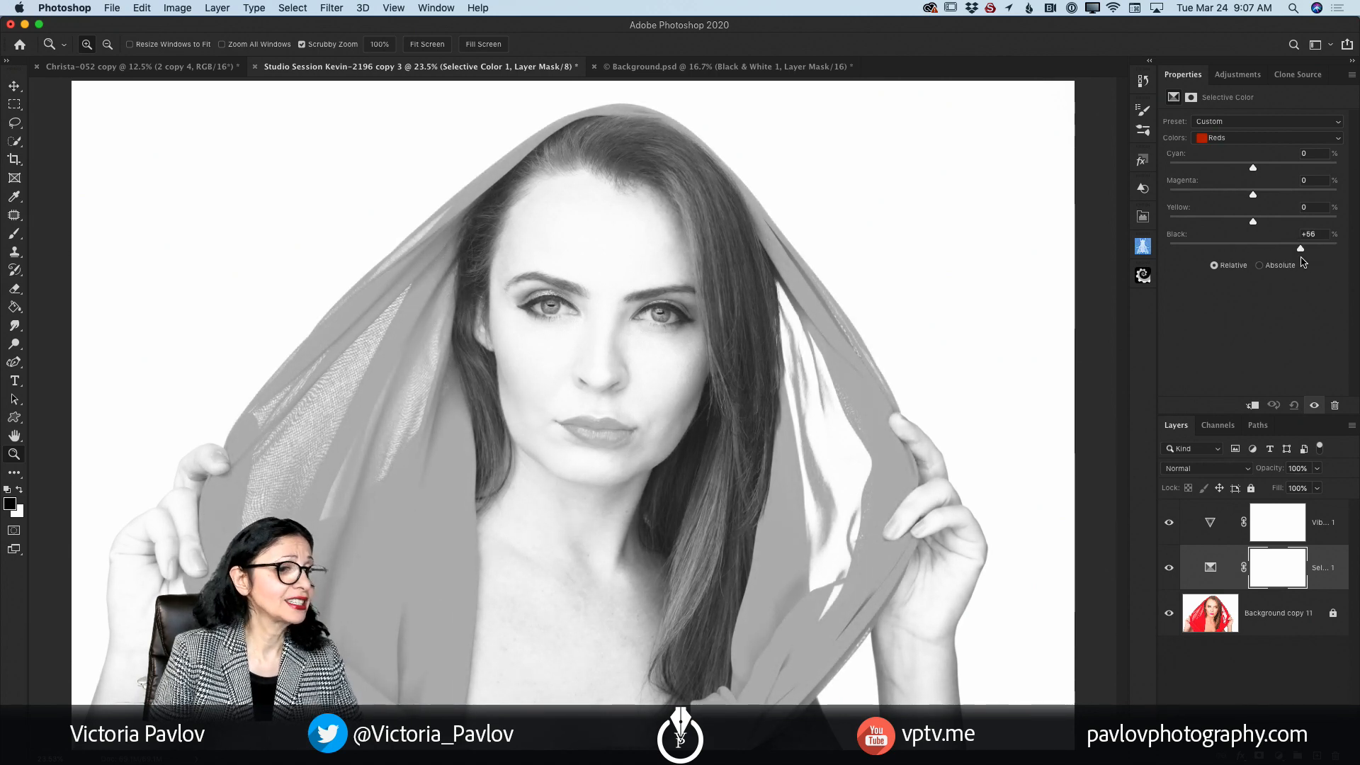
Step: In the Selective Color adjustment, set Black to -12% for Yellows and +40% for Magentas
click(1233, 138)
click(1233, 148)
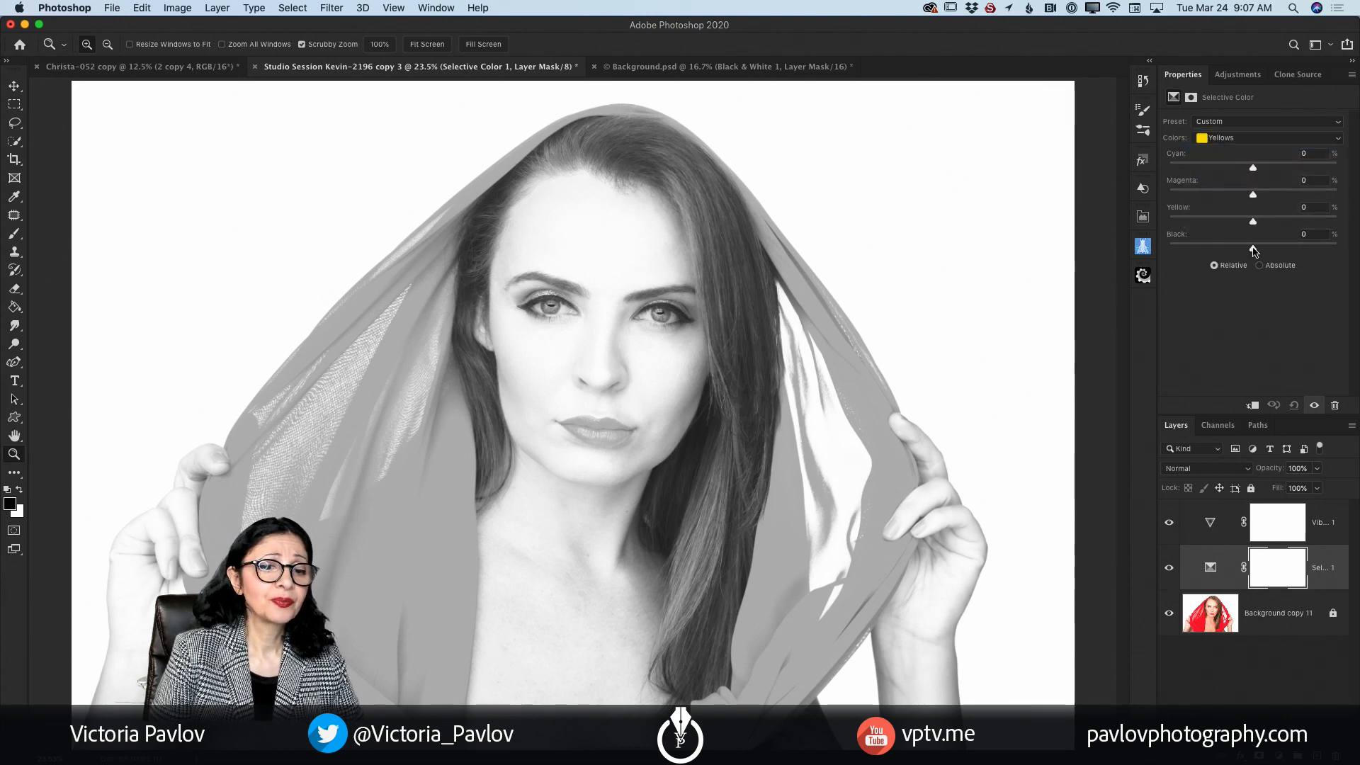
mouse_move(1253, 248)
mouse_down()
mouse_move(1199, 247)
mouse_move(1263, 265)
mouse_move(1244, 263)
mouse_up()
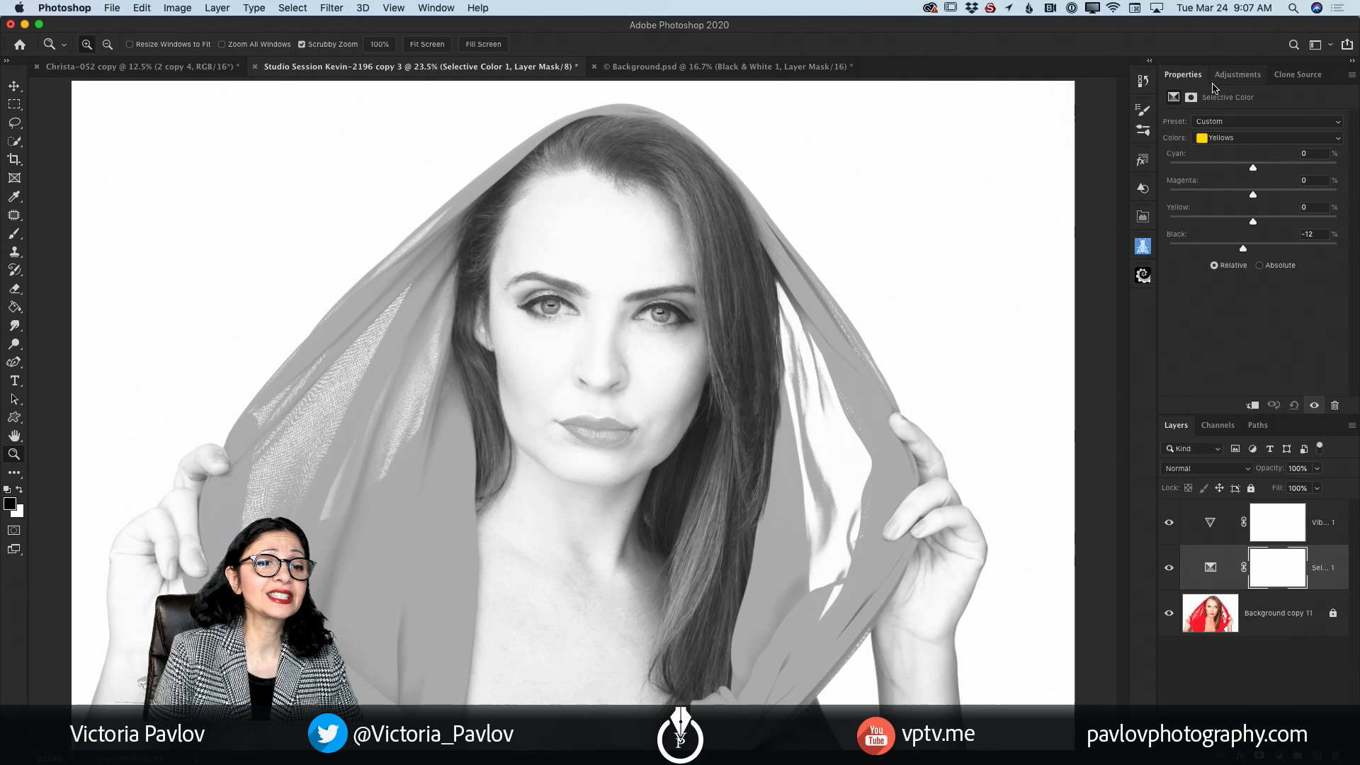
click(1228, 138)
click(1230, 138)
click(1230, 139)
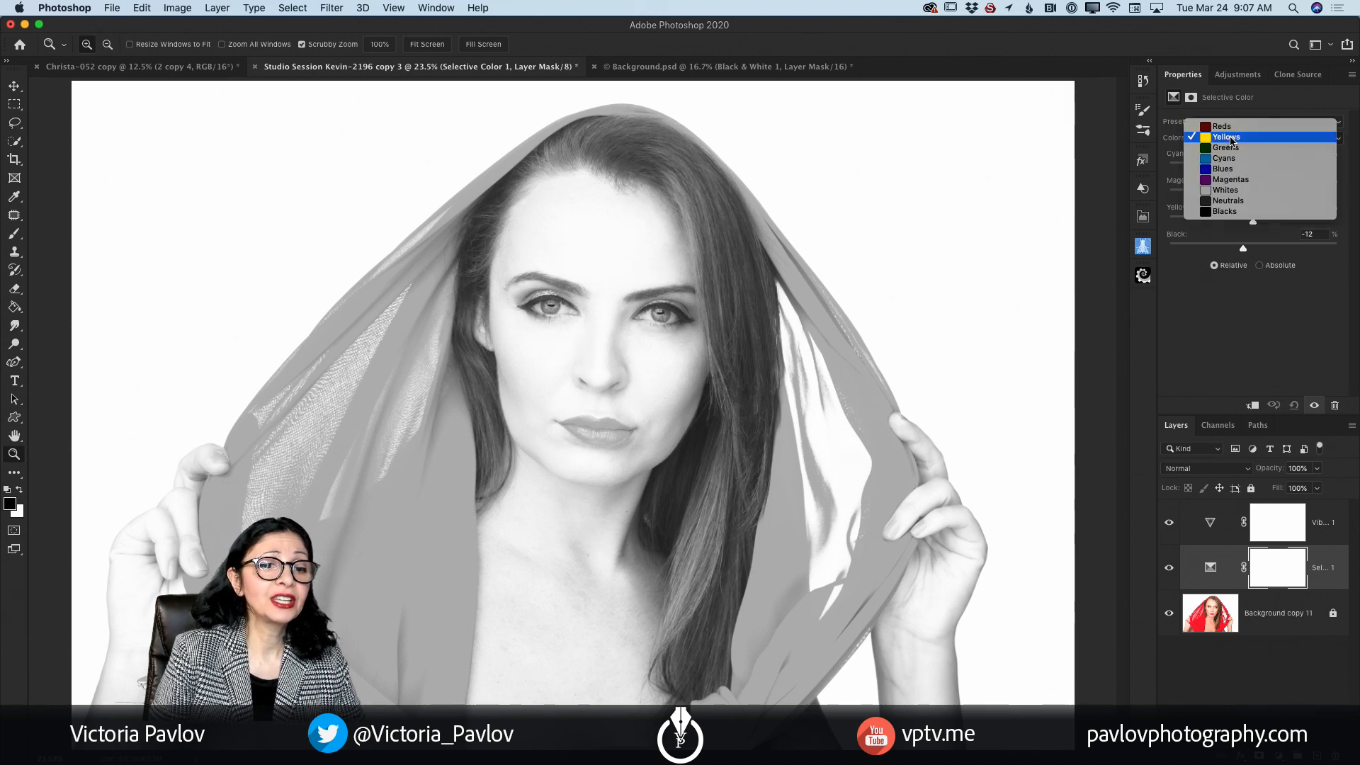
click(1233, 183)
drag(1254, 250, 1287, 268)
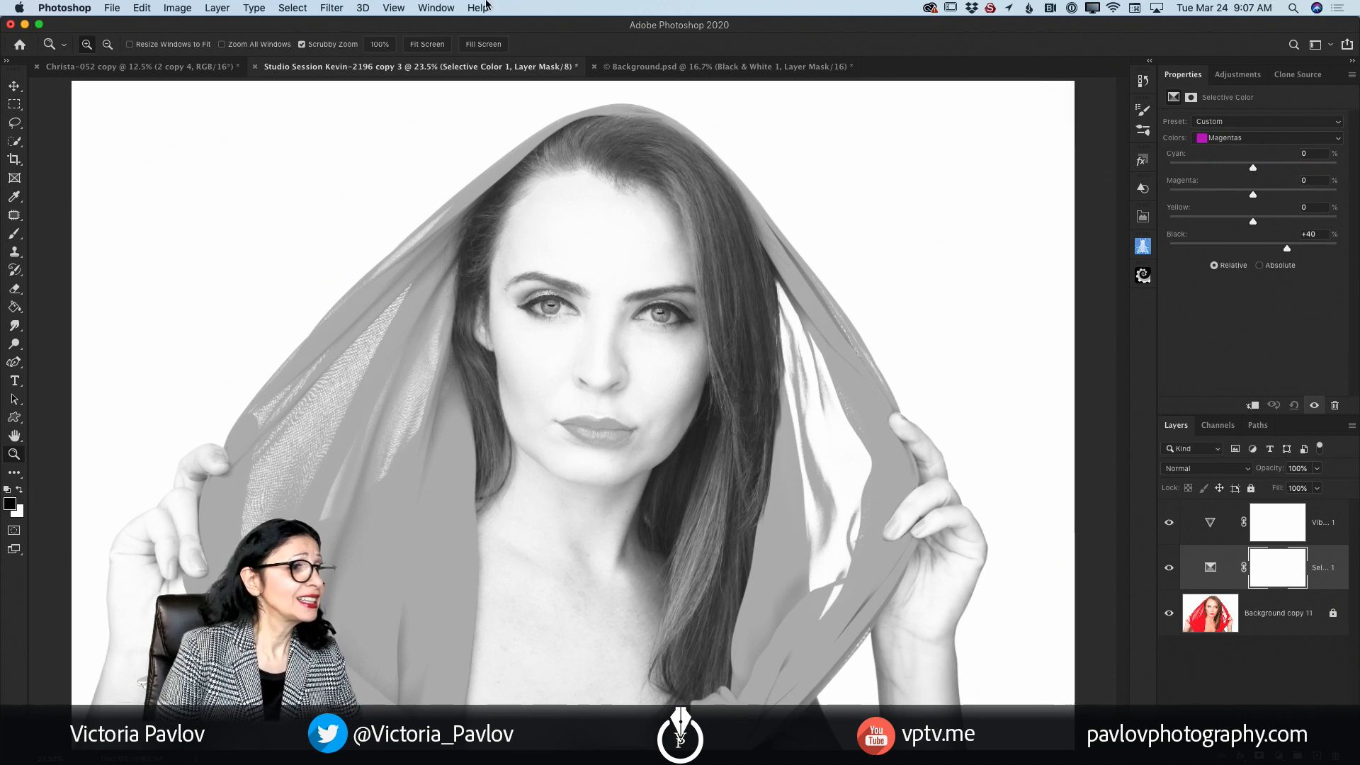
Step: Return to Background.psd and delete its Black & White adjustment layer
click(159, 71)
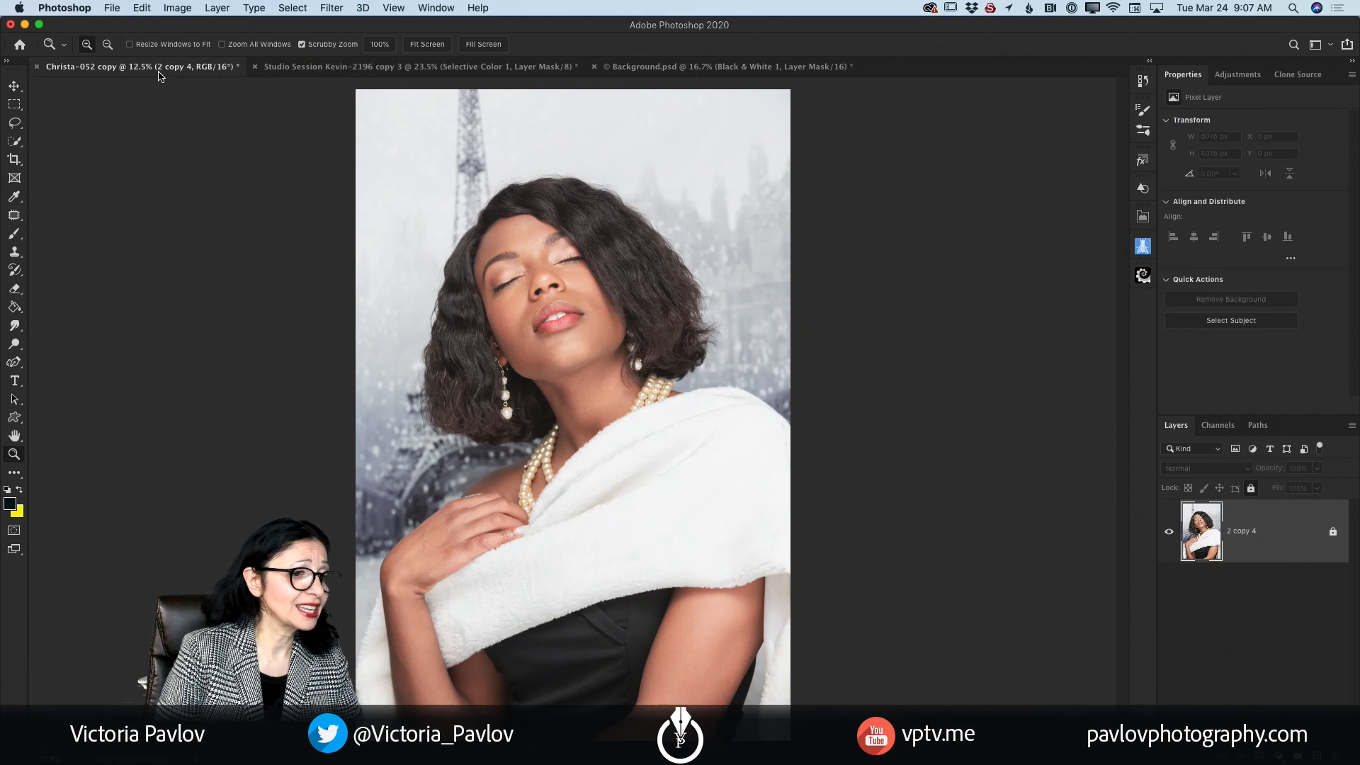
click(718, 67)
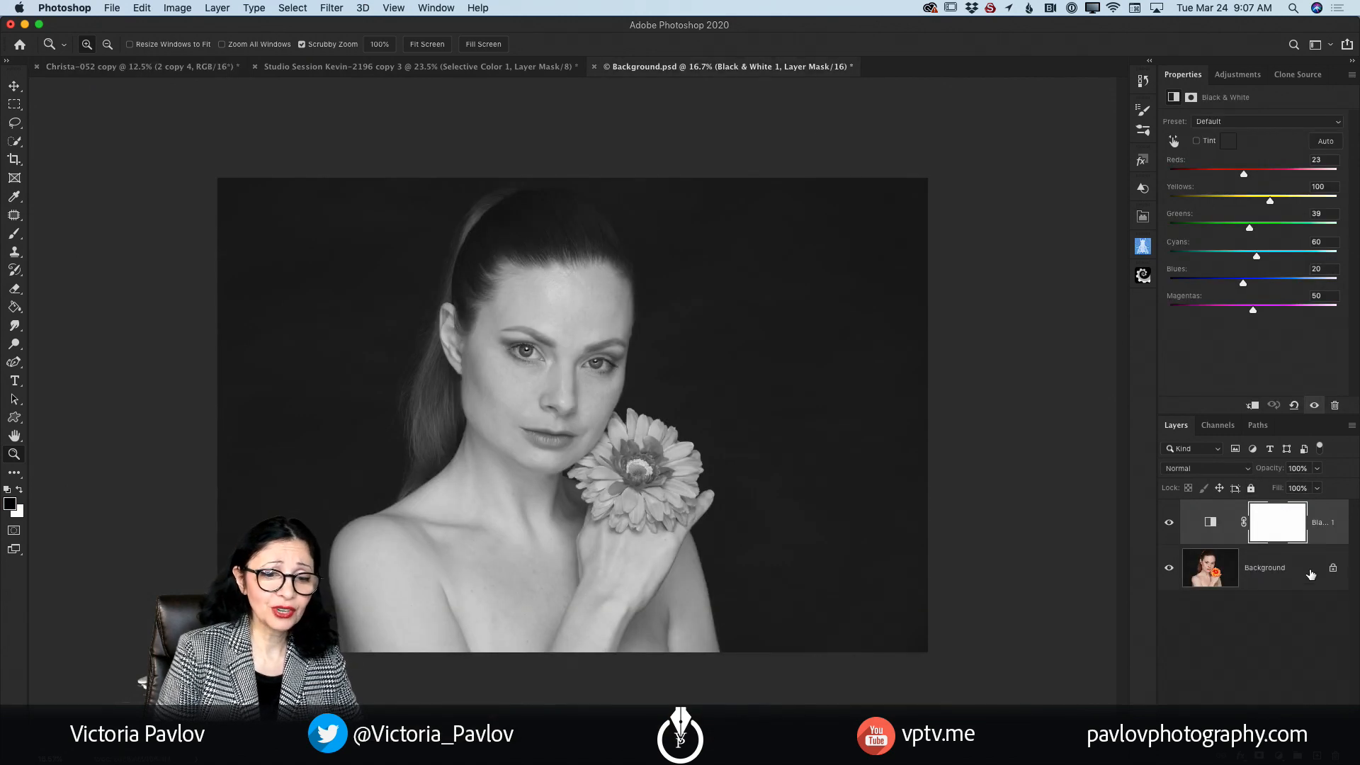
key(BackSpace)
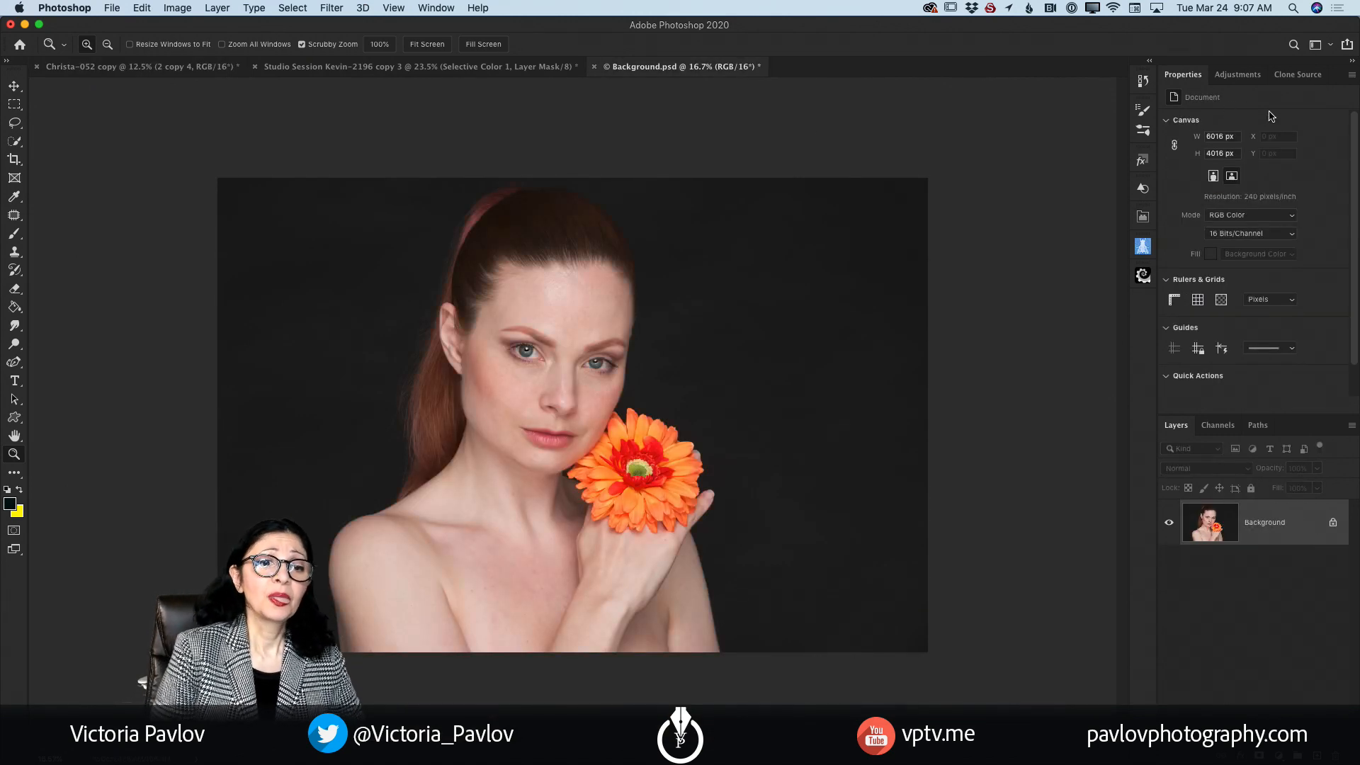
Step: Add a Vibrance adjustment layer with Vibrance and Saturation both at -100, and select the Background layer beneath it
click(1236, 76)
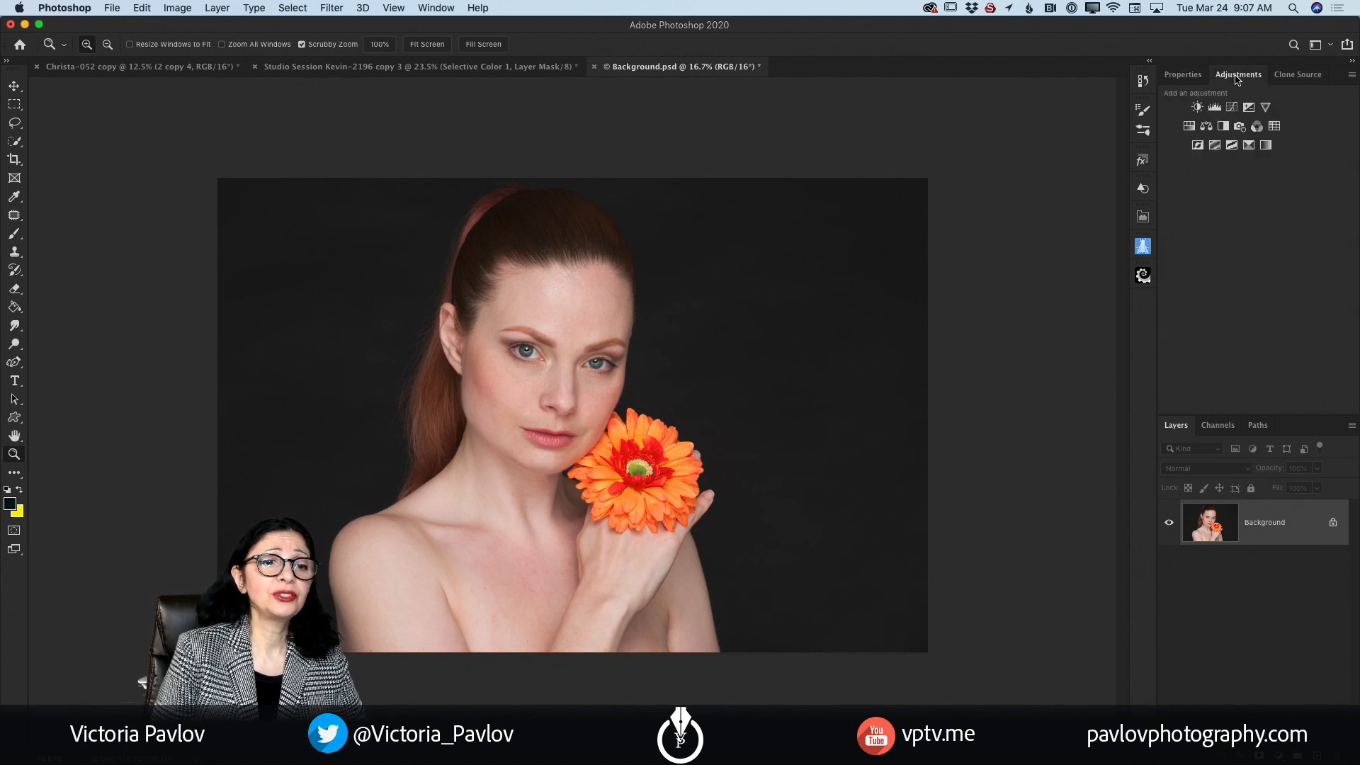
click(1265, 107)
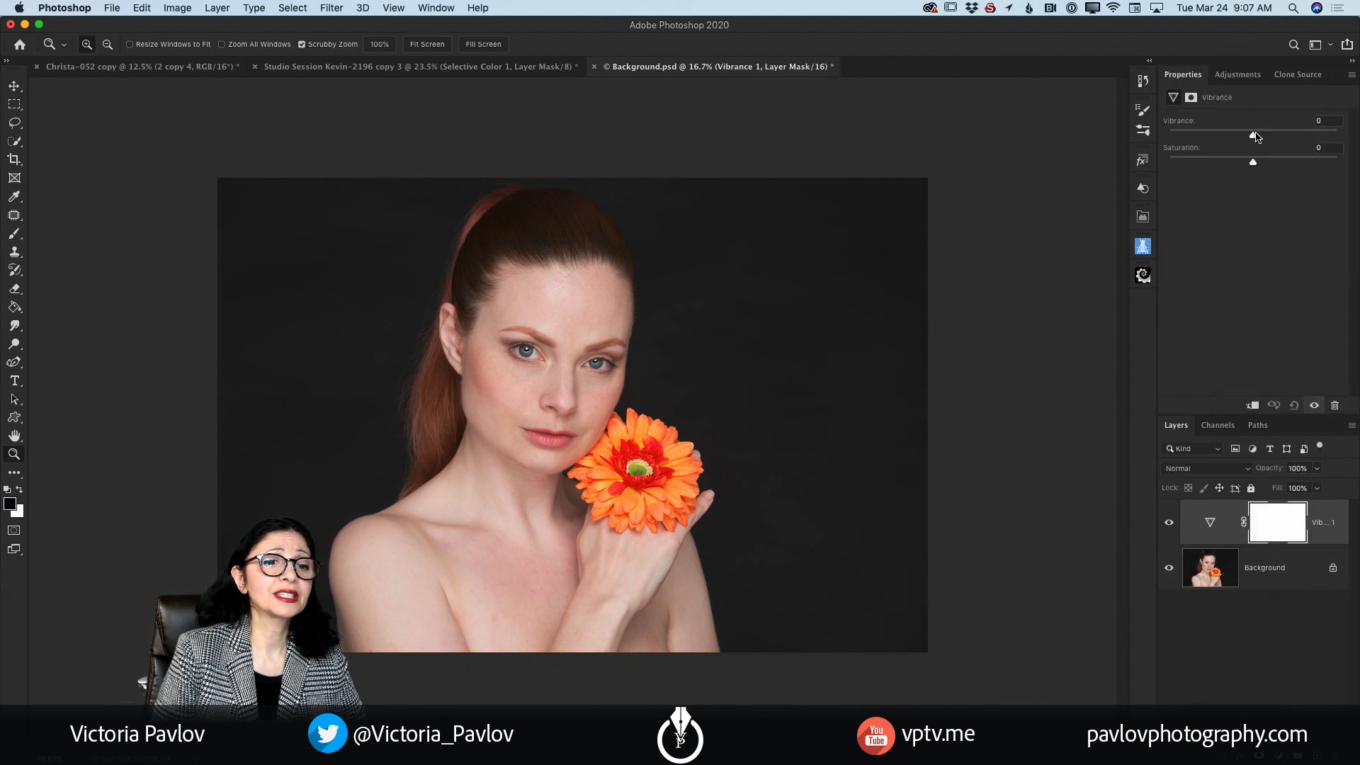
drag(1252, 138, 1167, 136)
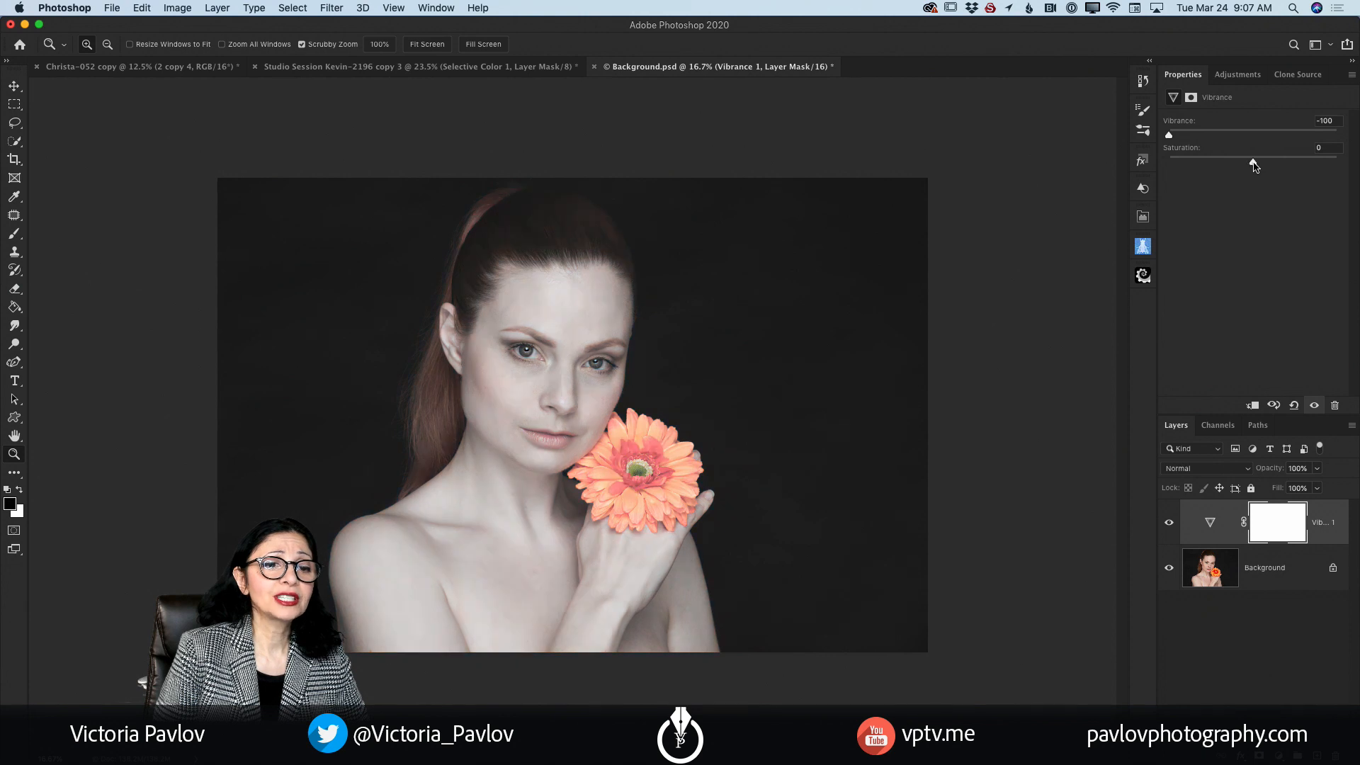
drag(1252, 163, 1154, 158)
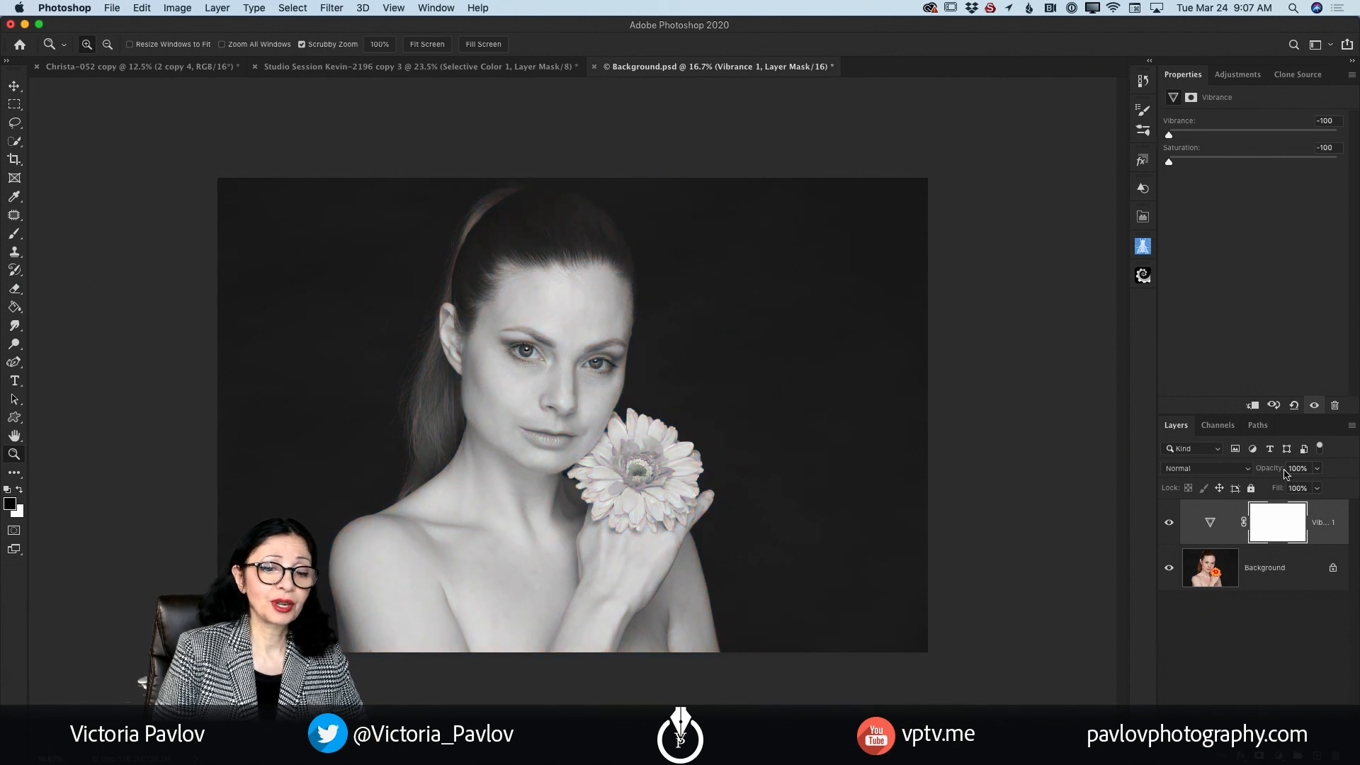
click(1283, 581)
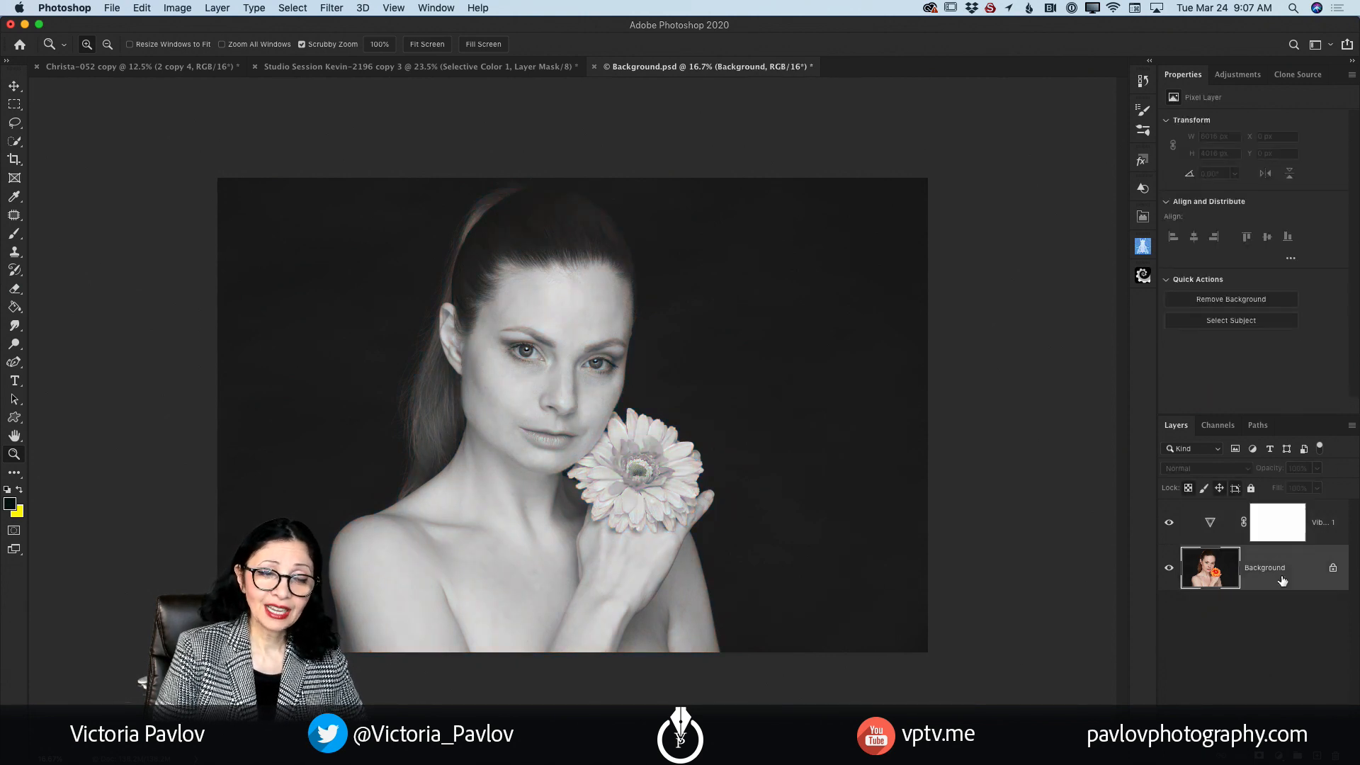
Step: Add a Selective Color adjustment layer directly above the Background layer and set Black to +71% for Reds
click(1234, 75)
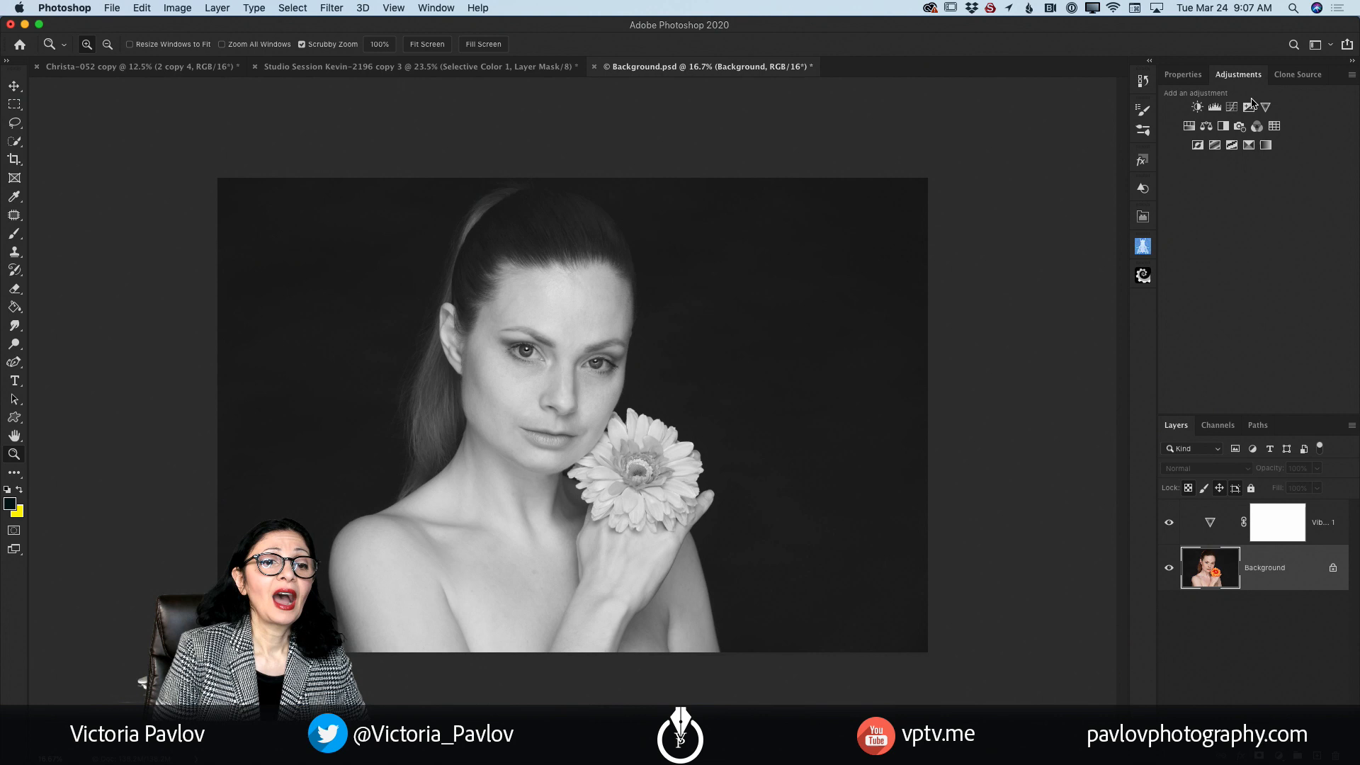
click(1249, 146)
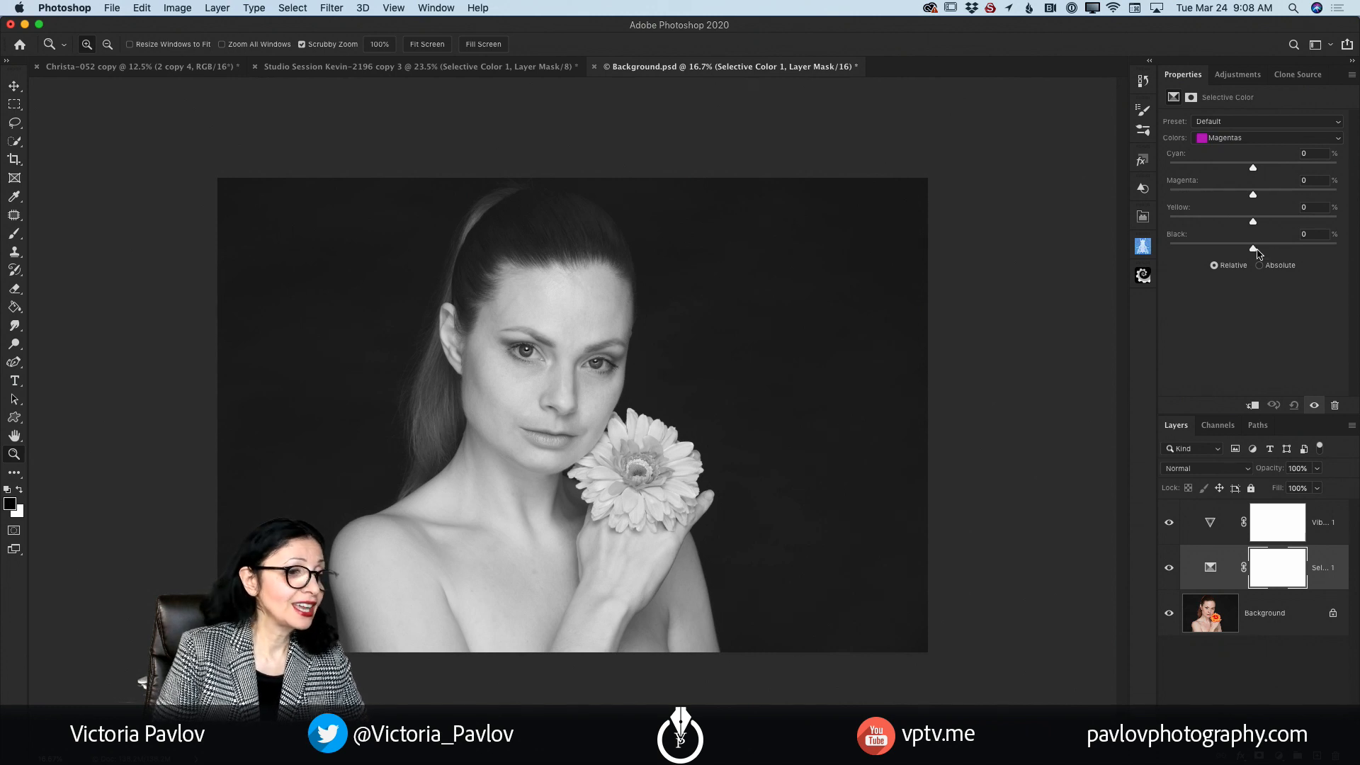
click(1245, 139)
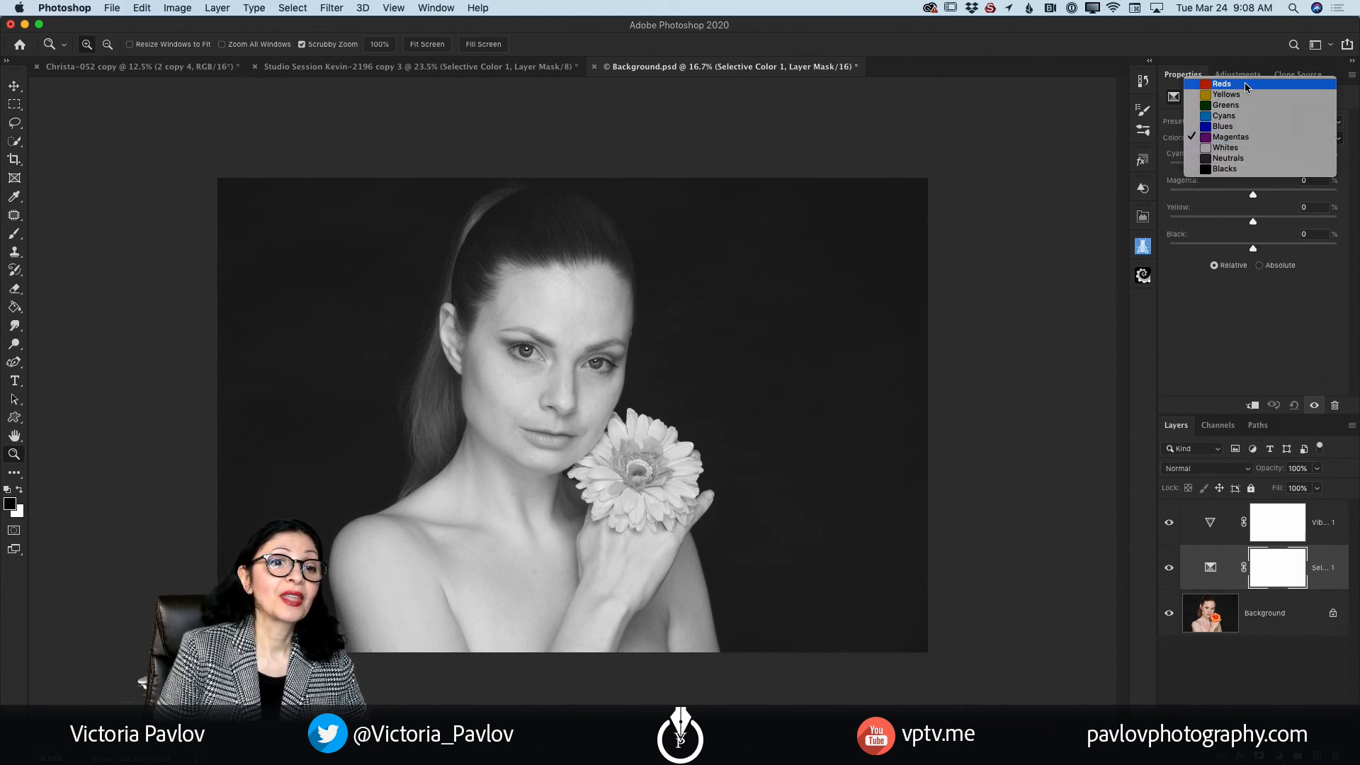
click(1247, 84)
drag(1252, 249, 1315, 261)
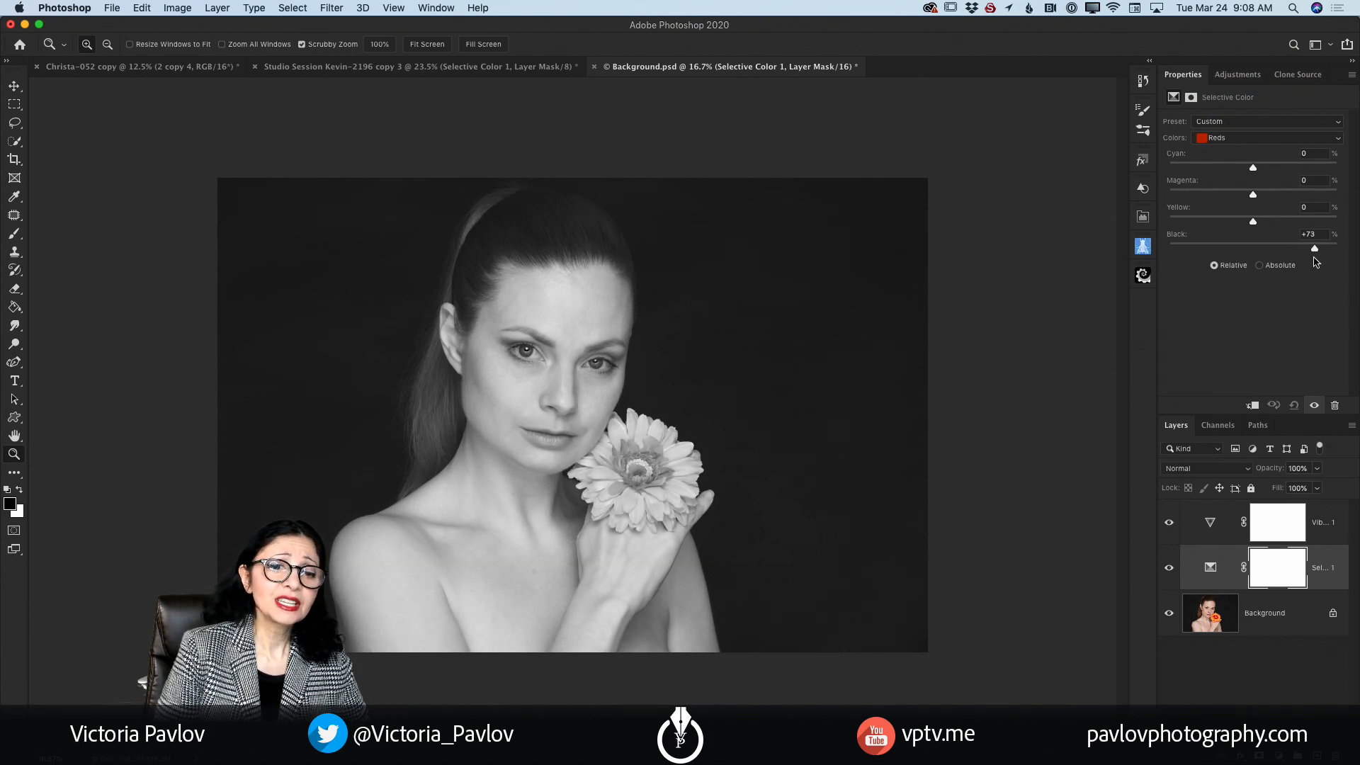
Step: In the Selective Color adjustment, set Black to +18% for Yellows
click(1234, 137)
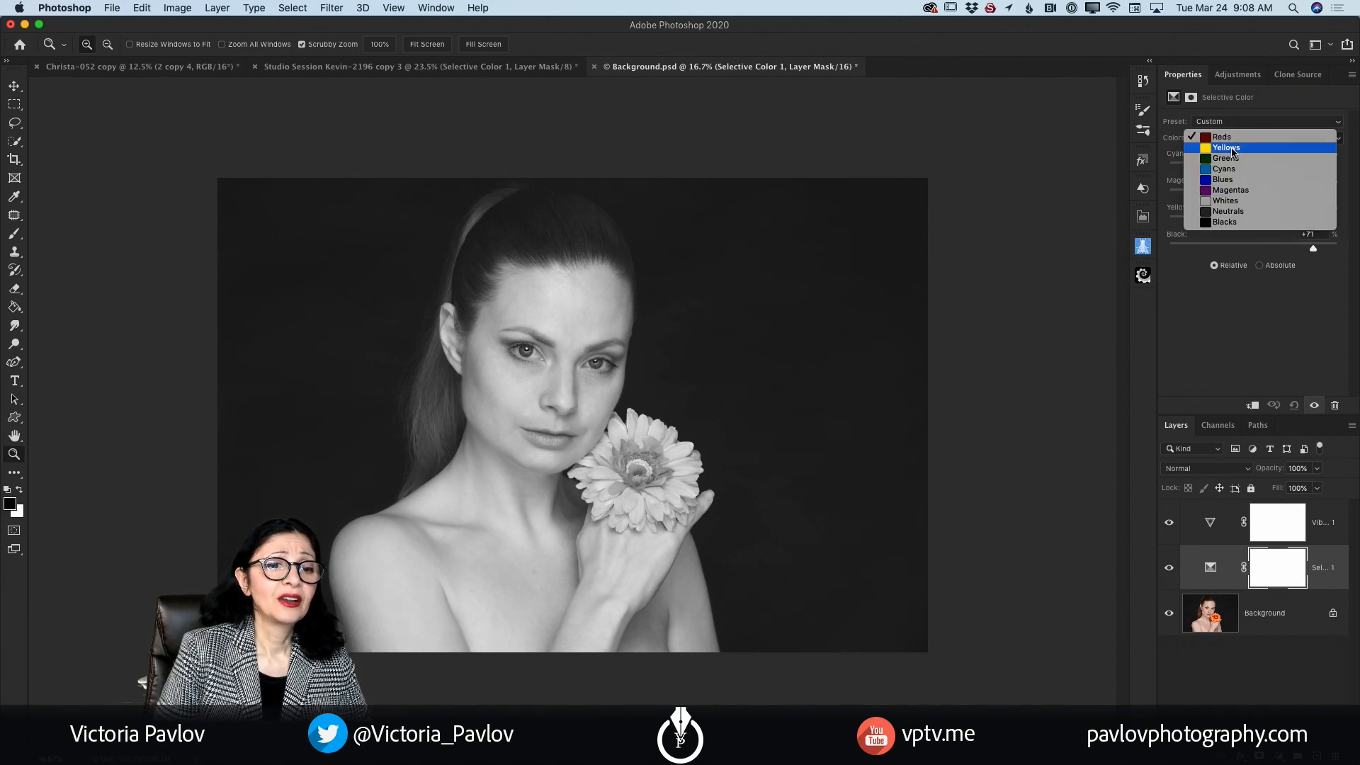
click(1232, 149)
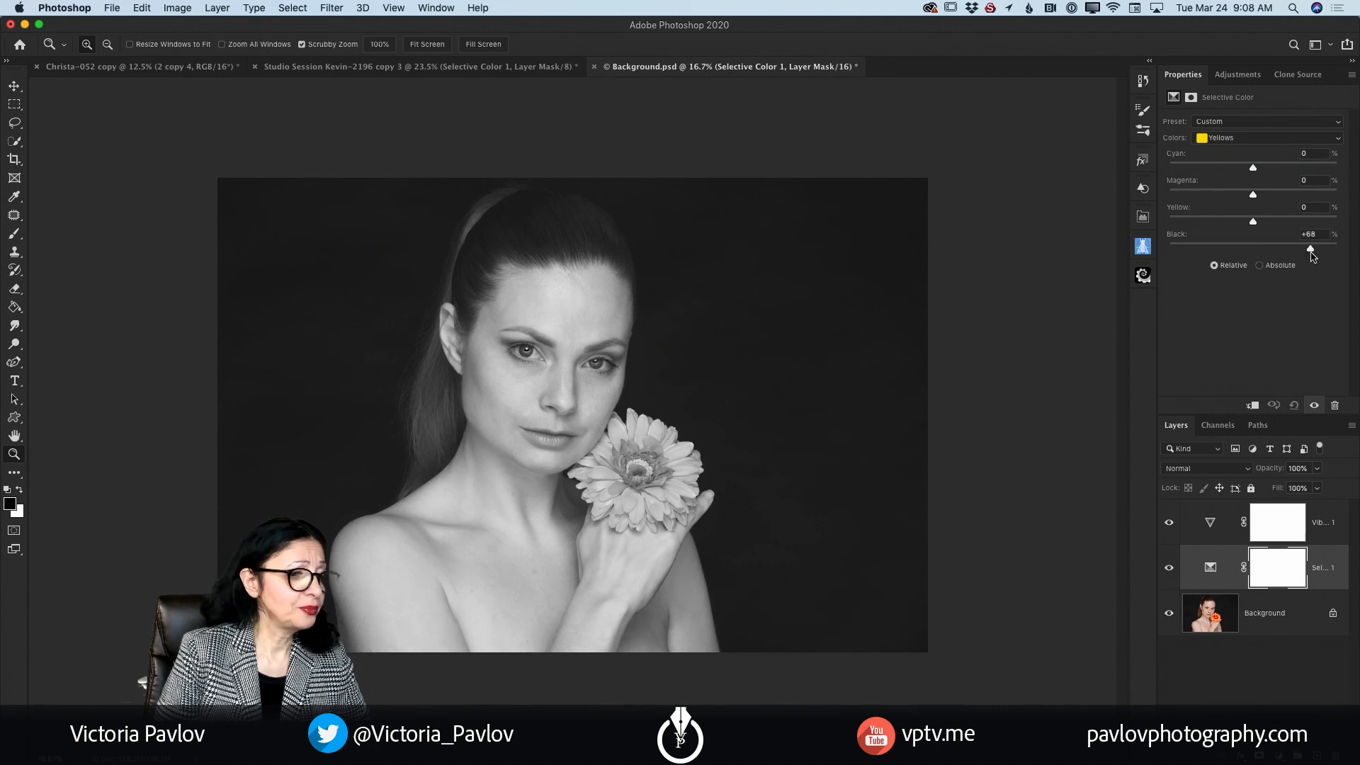
drag(1293, 249, 1271, 257)
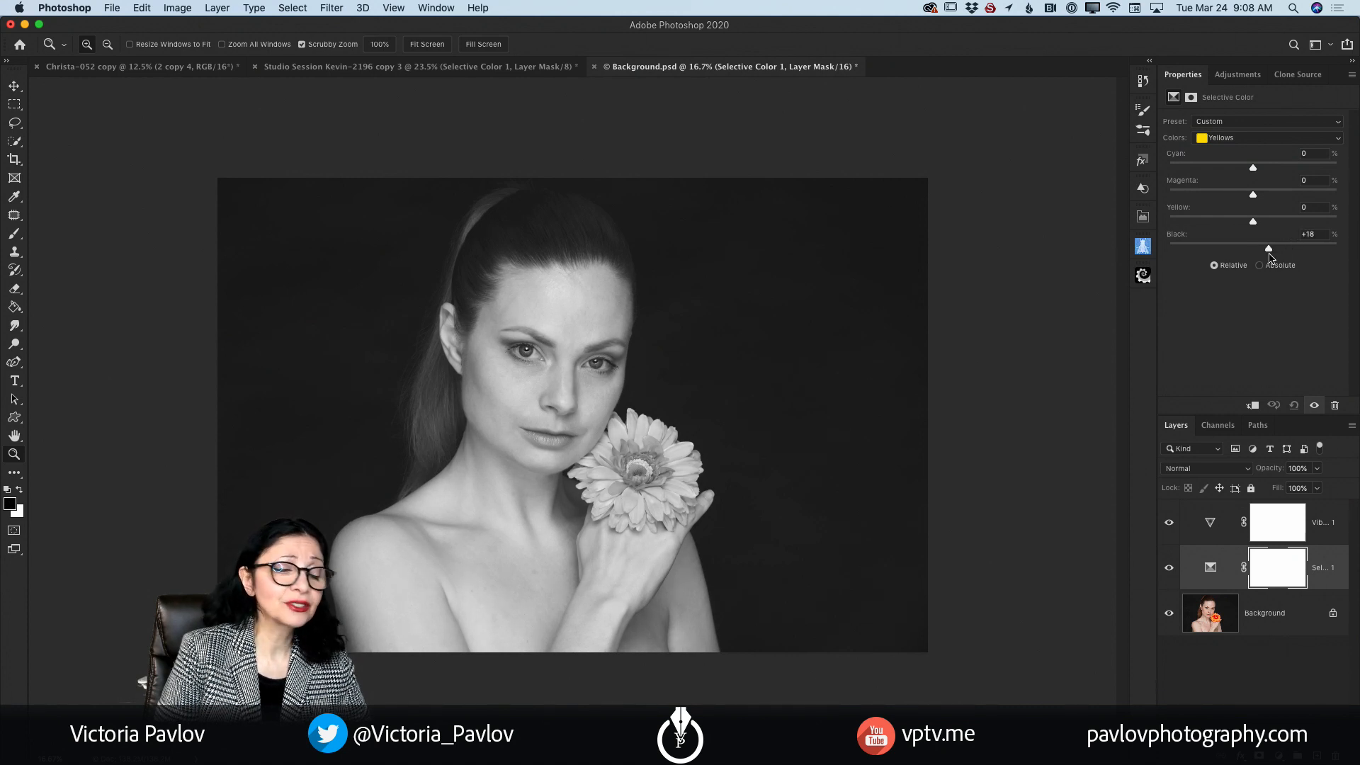
Step: In the Selective Color adjustment, set Black to +9% for Whites and -6% for Neutrals
click(1232, 140)
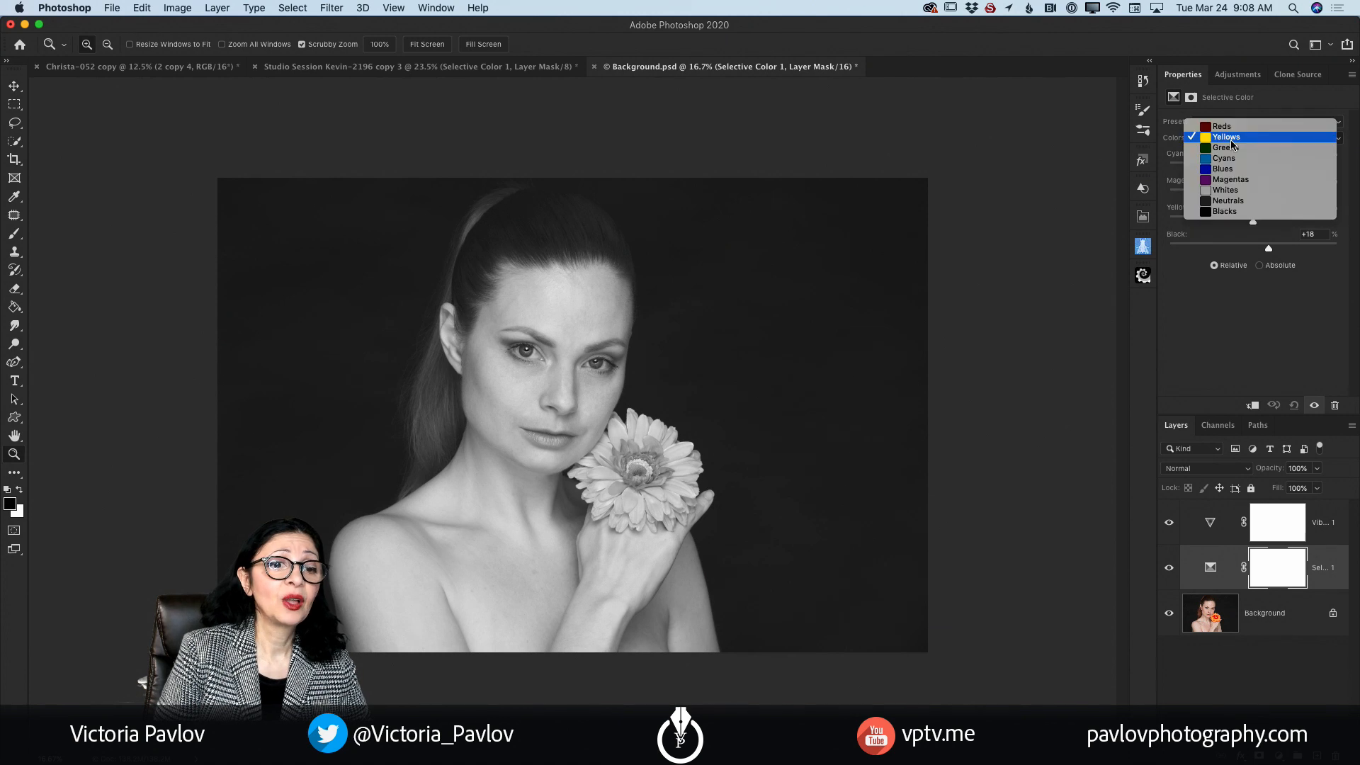
click(1236, 190)
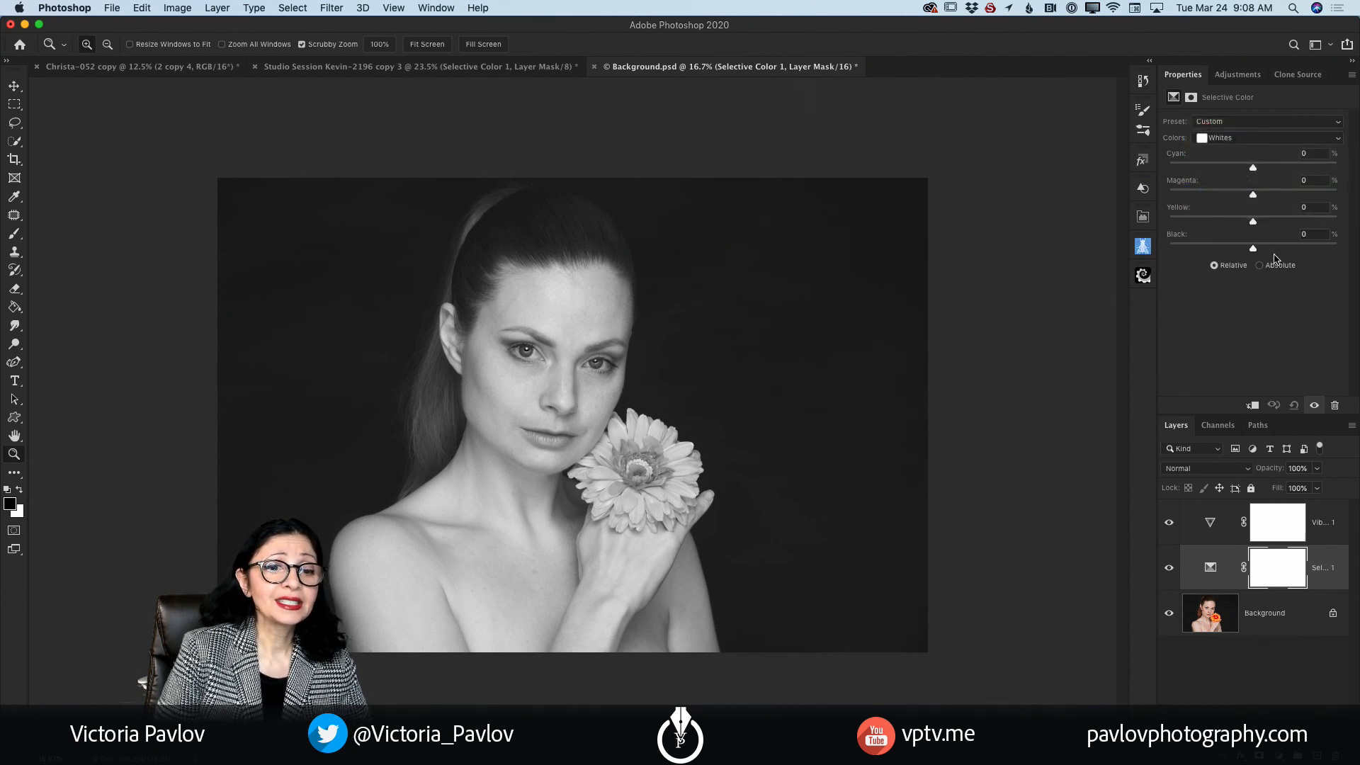
mouse_move(1254, 249)
mouse_down()
mouse_move(1291, 253)
mouse_move(1239, 253)
mouse_move(1260, 253)
mouse_up()
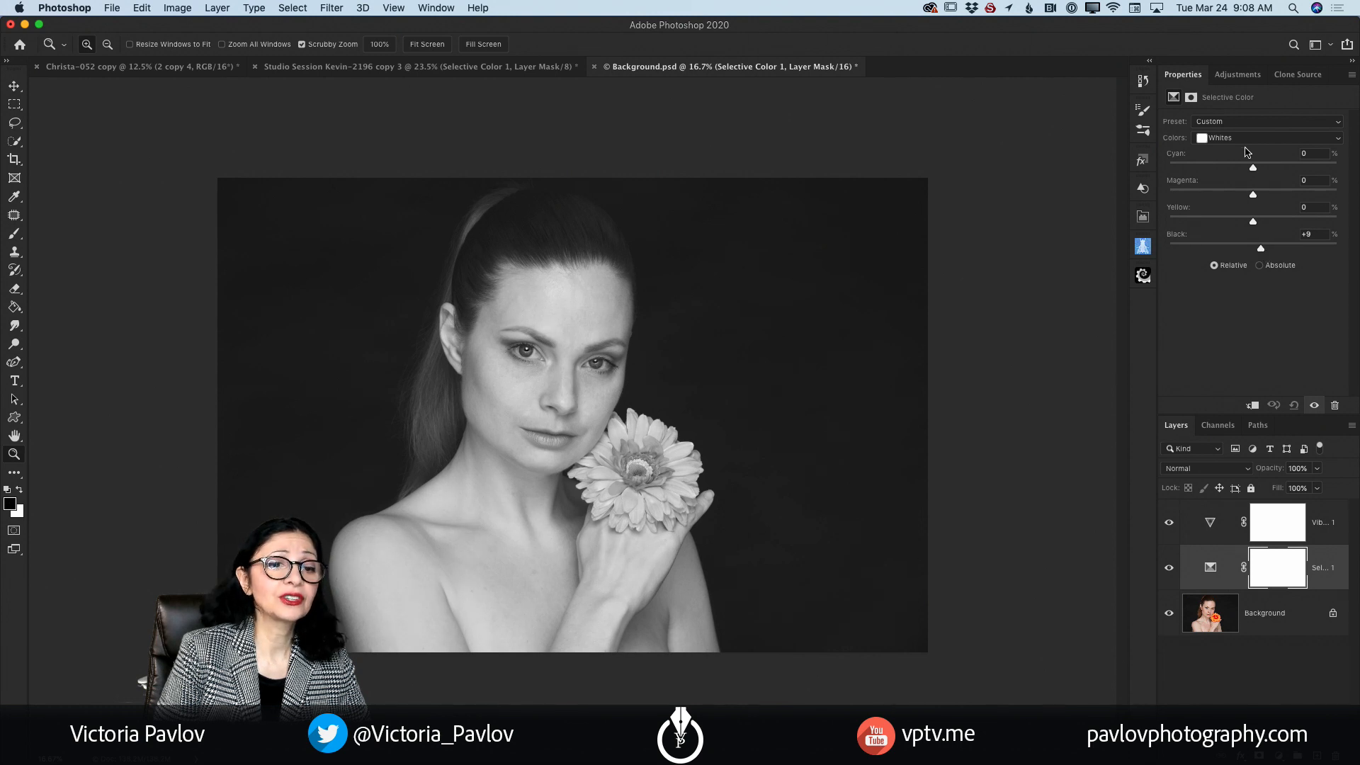
click(1248, 139)
click(1246, 148)
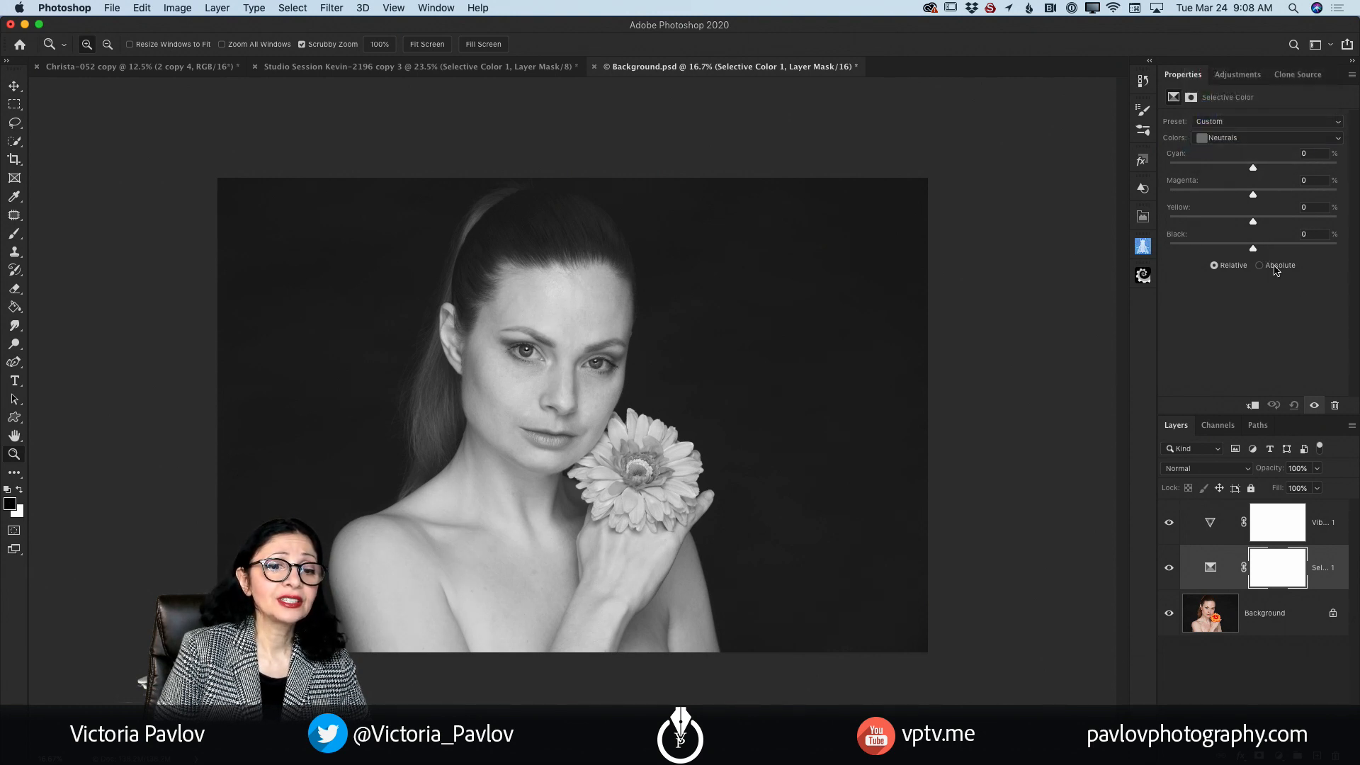
mouse_move(1254, 250)
mouse_down()
mouse_move(1269, 252)
mouse_move(1221, 253)
mouse_move(1250, 257)
mouse_up()
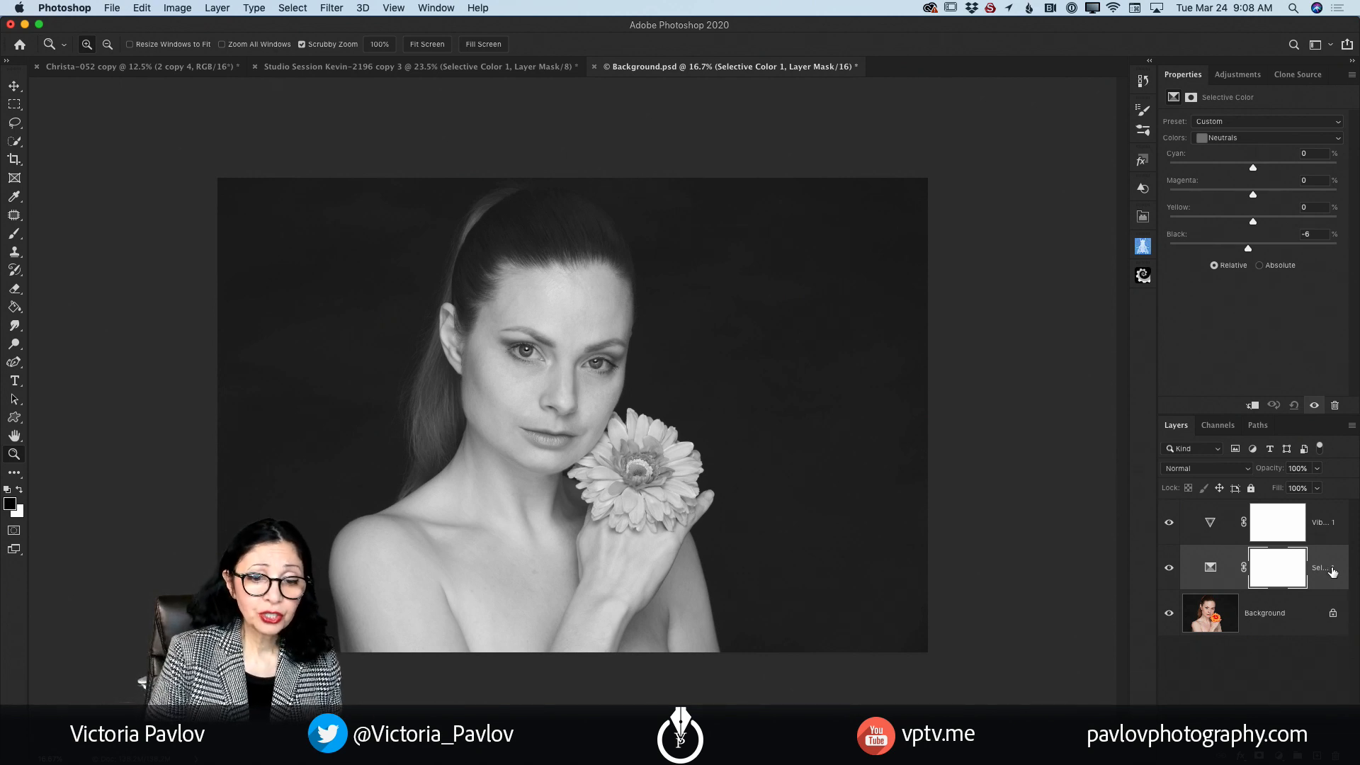
key(alt)
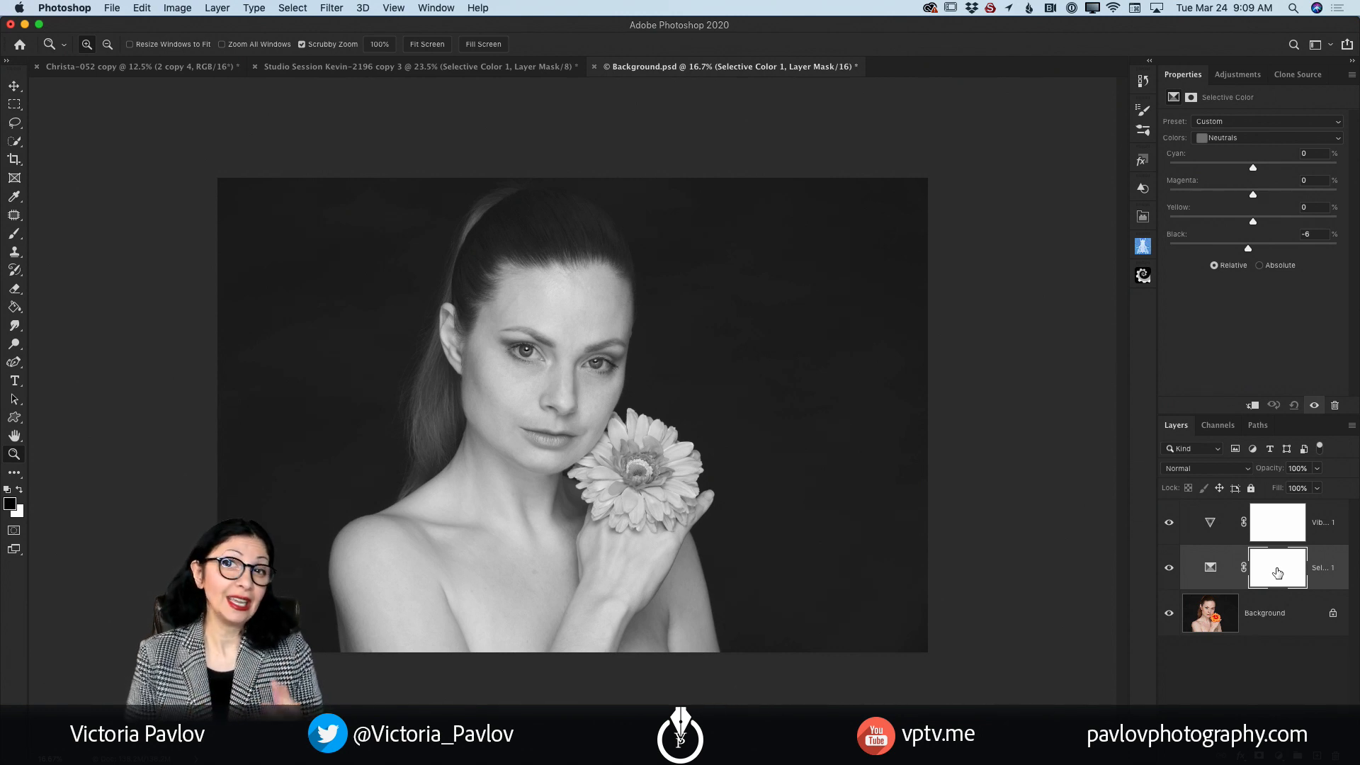
Step: Switch to the colour portrait with the Eiffel Tower backdrop and duplicate its 2 copy 4 layer
click(142, 67)
scroll(575, 351, down, 3)
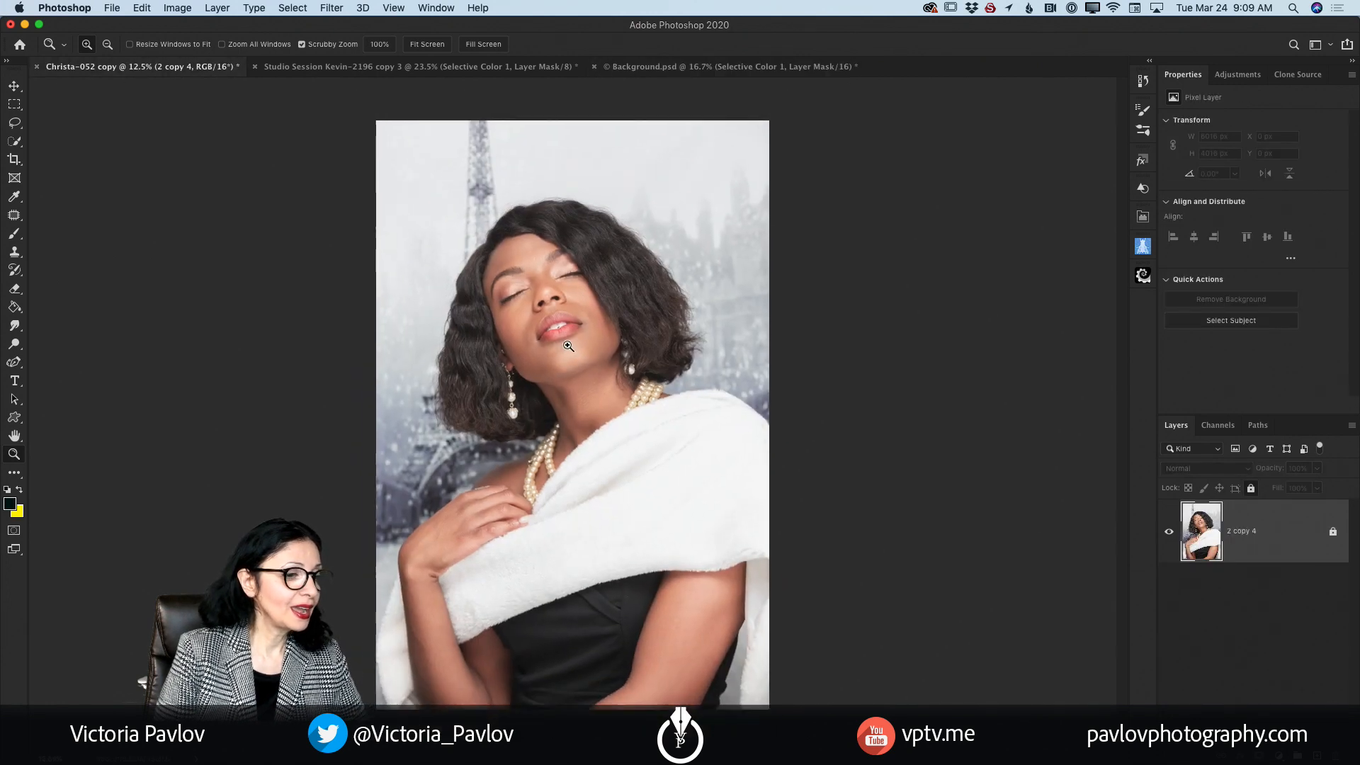
scroll(575, 350, up, 3)
drag(575, 351, 606, 350)
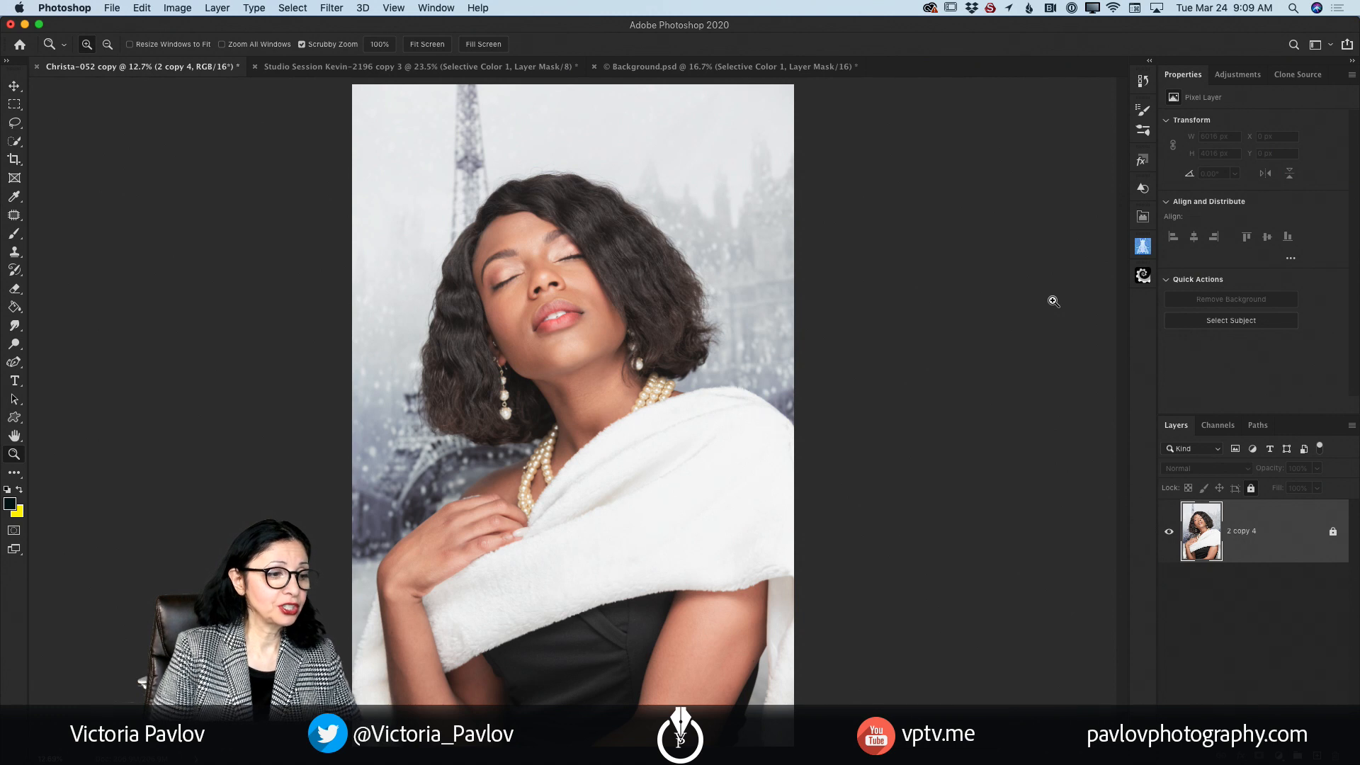
drag(1289, 558, 1314, 755)
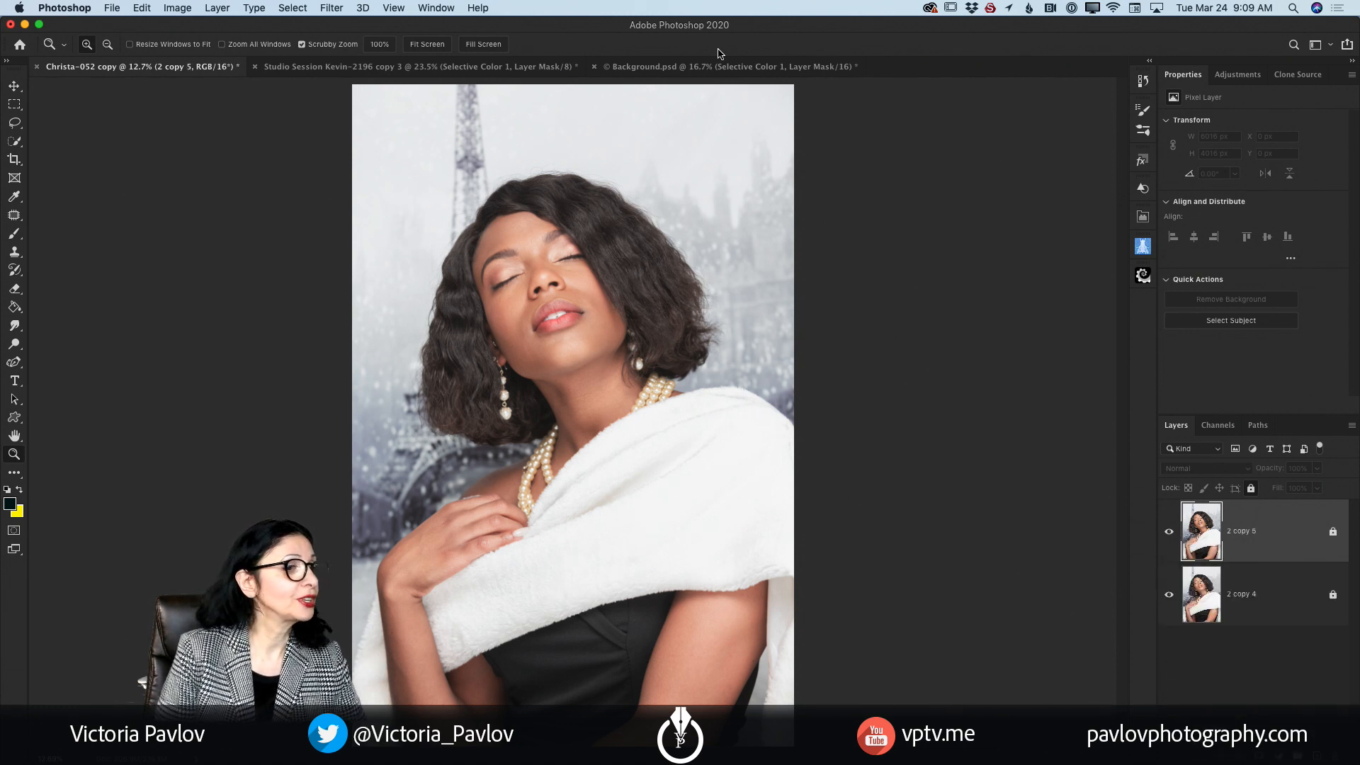
Step: Unlock the duplicated top layer so that filters can be applied to it
click(331, 10)
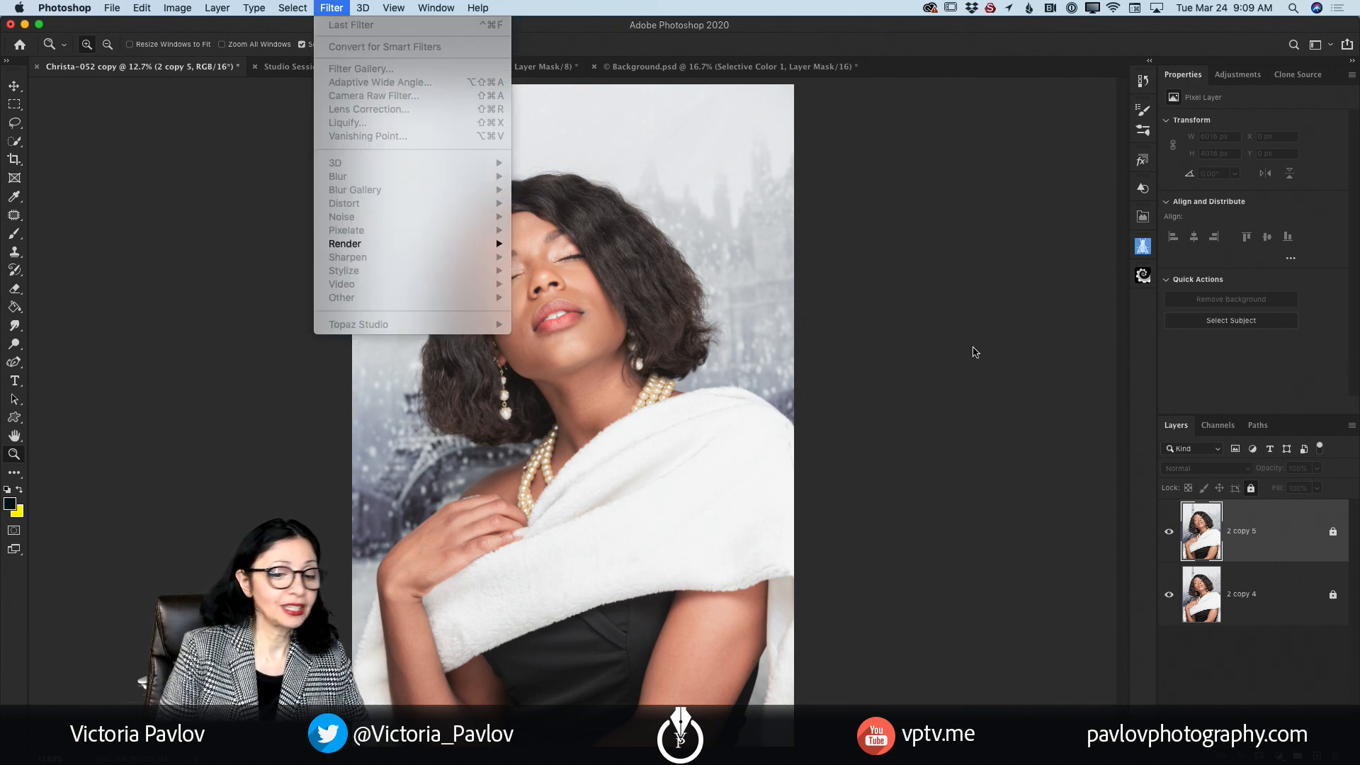
click(1274, 536)
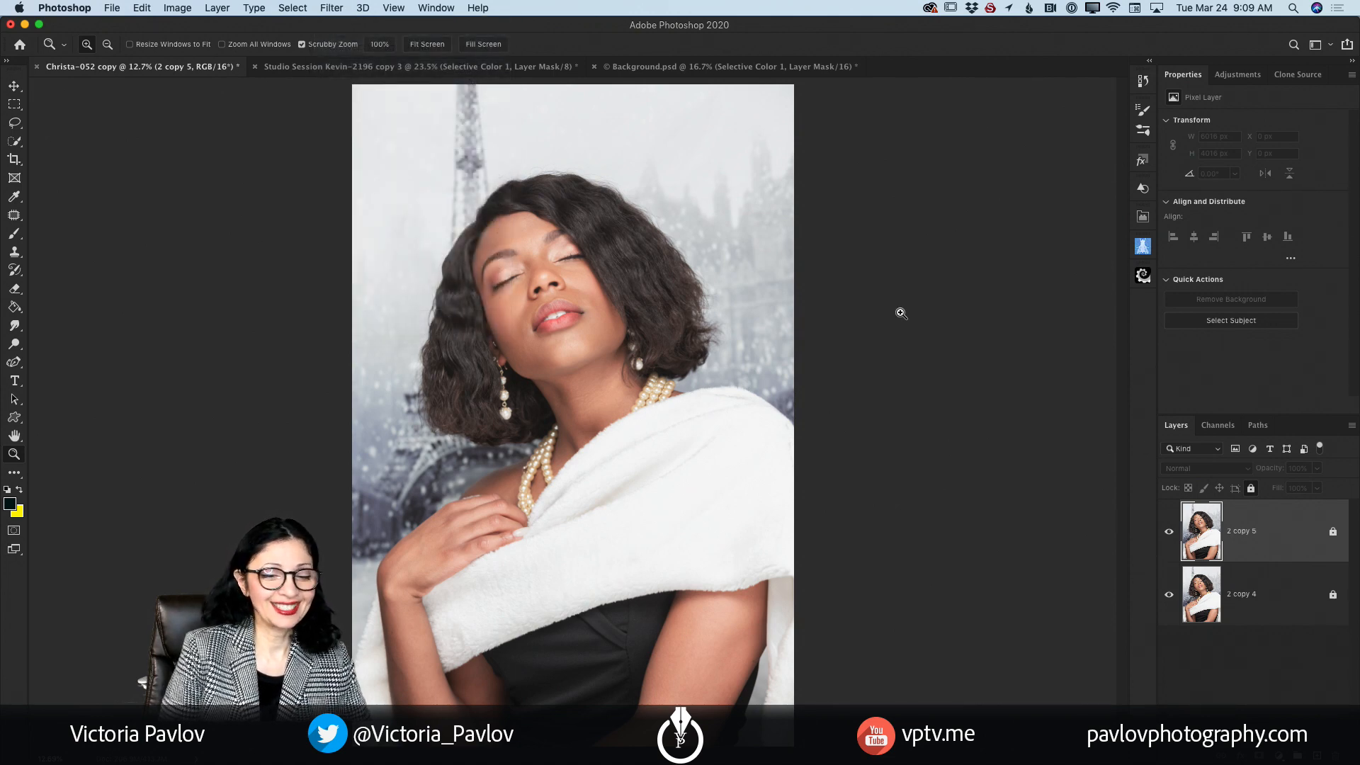
click(1333, 532)
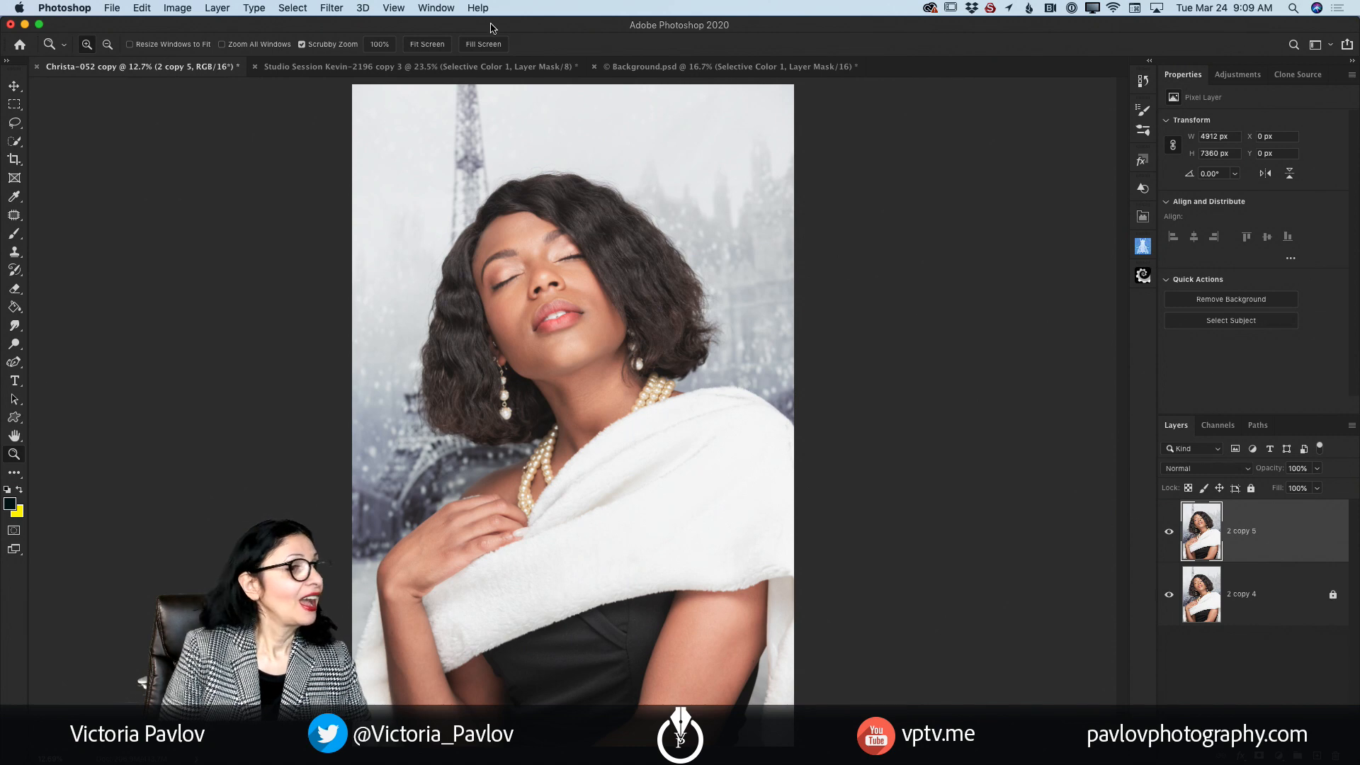
Step: Open the Camera Raw Filter on the unlocked layer and set Black & White treatment, Exposure +0.05 and Contrast +7
click(329, 8)
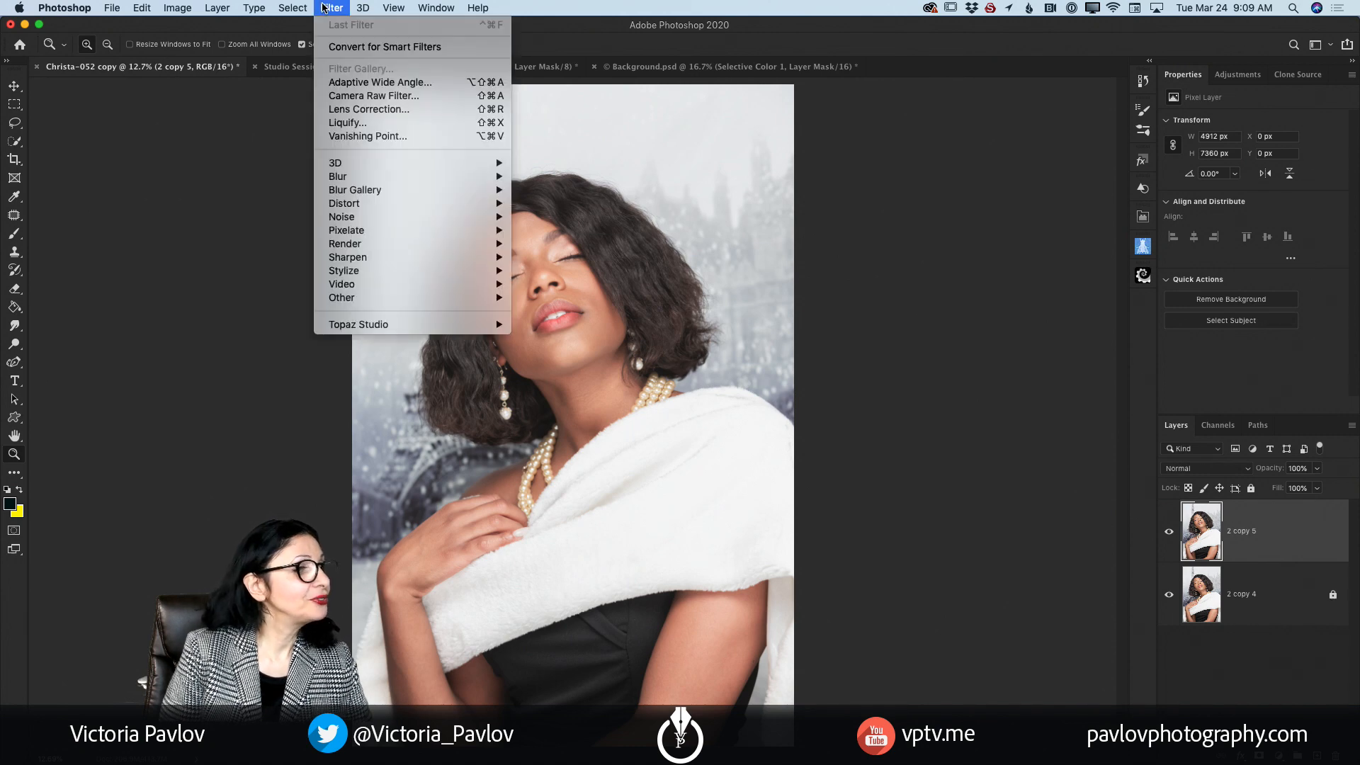
click(358, 97)
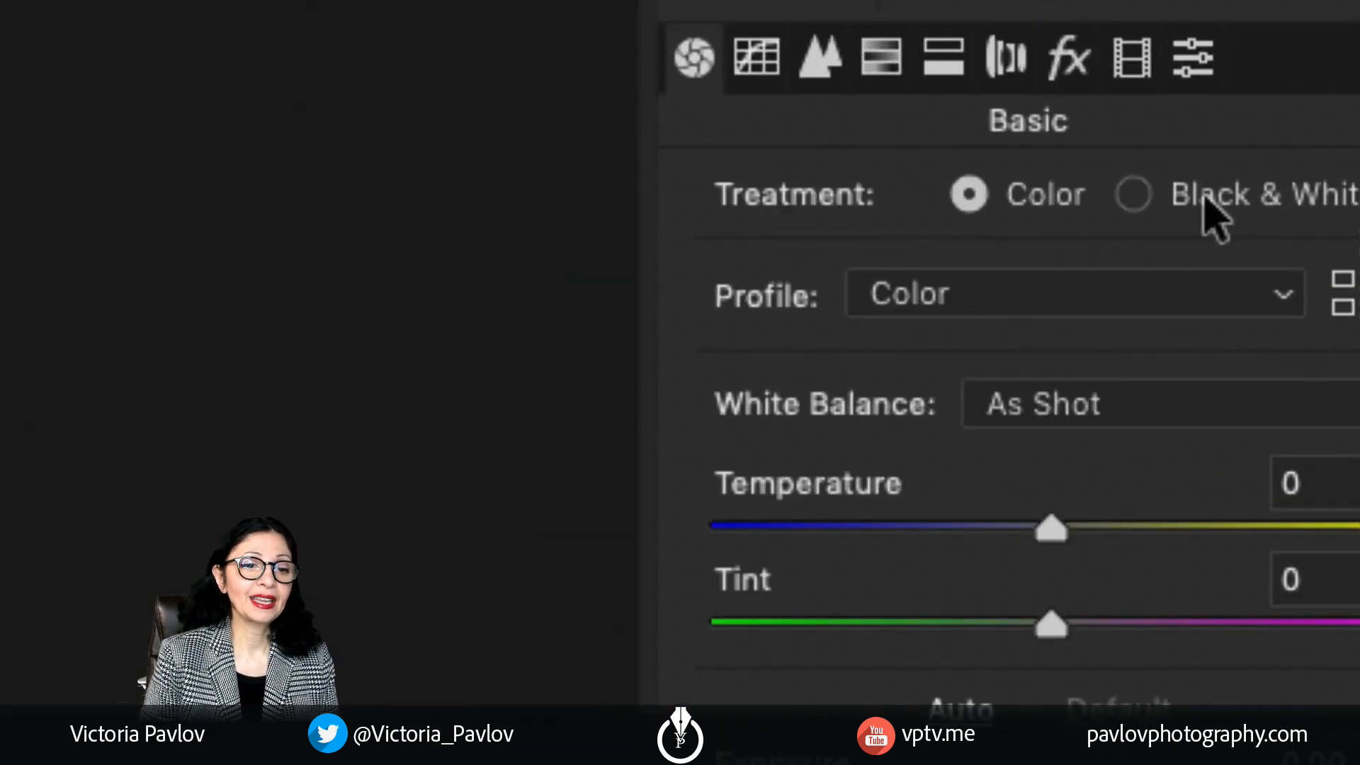
click(1135, 195)
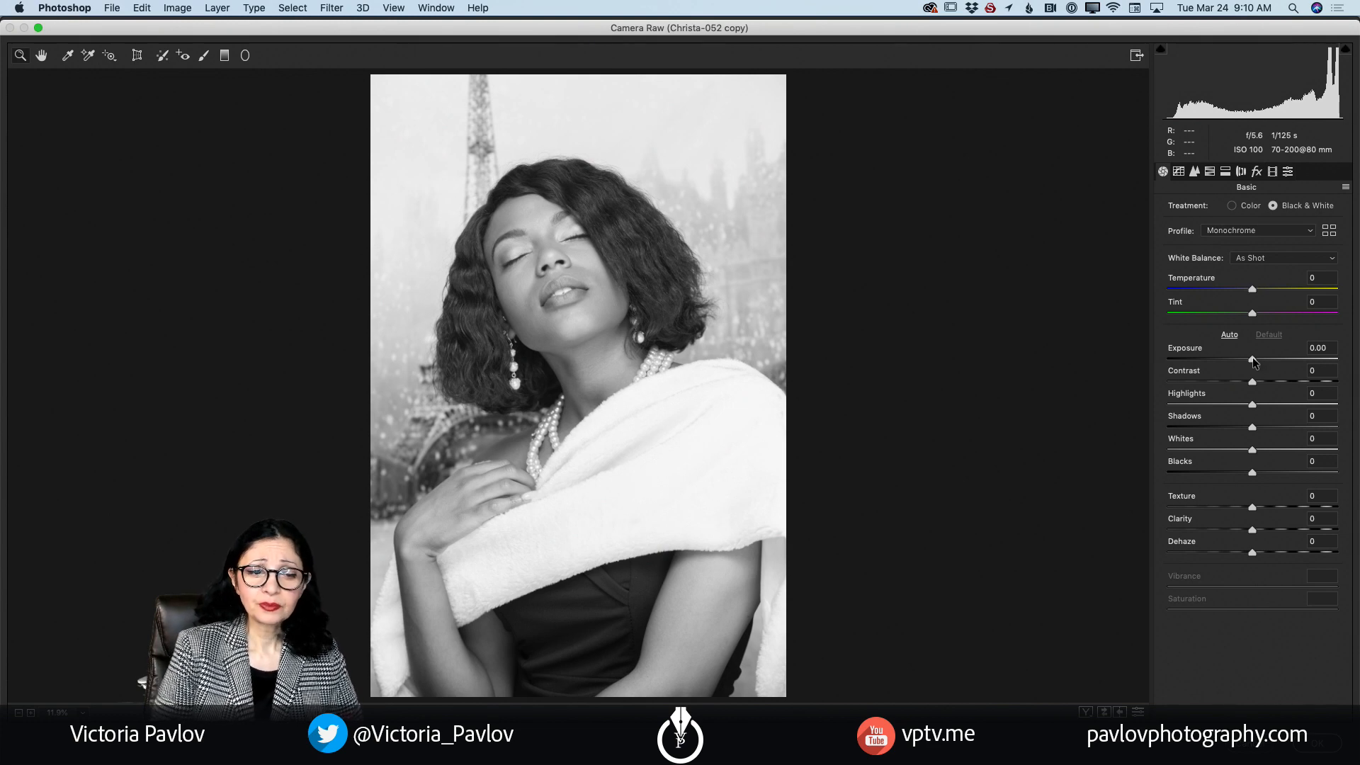
drag(1252, 357, 1259, 386)
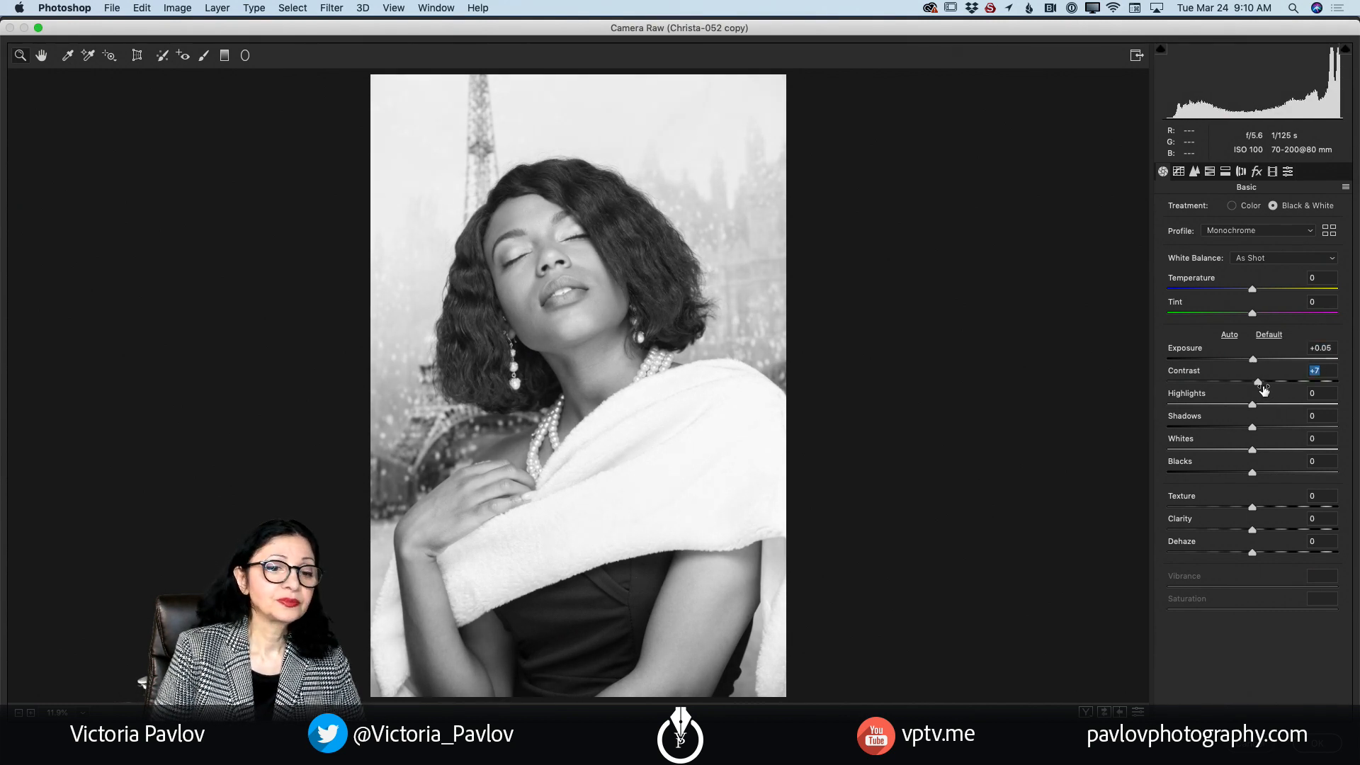
Step: In Camera Raw's Black & White Mix, darken the red tones by setting Reds to -41
click(1209, 171)
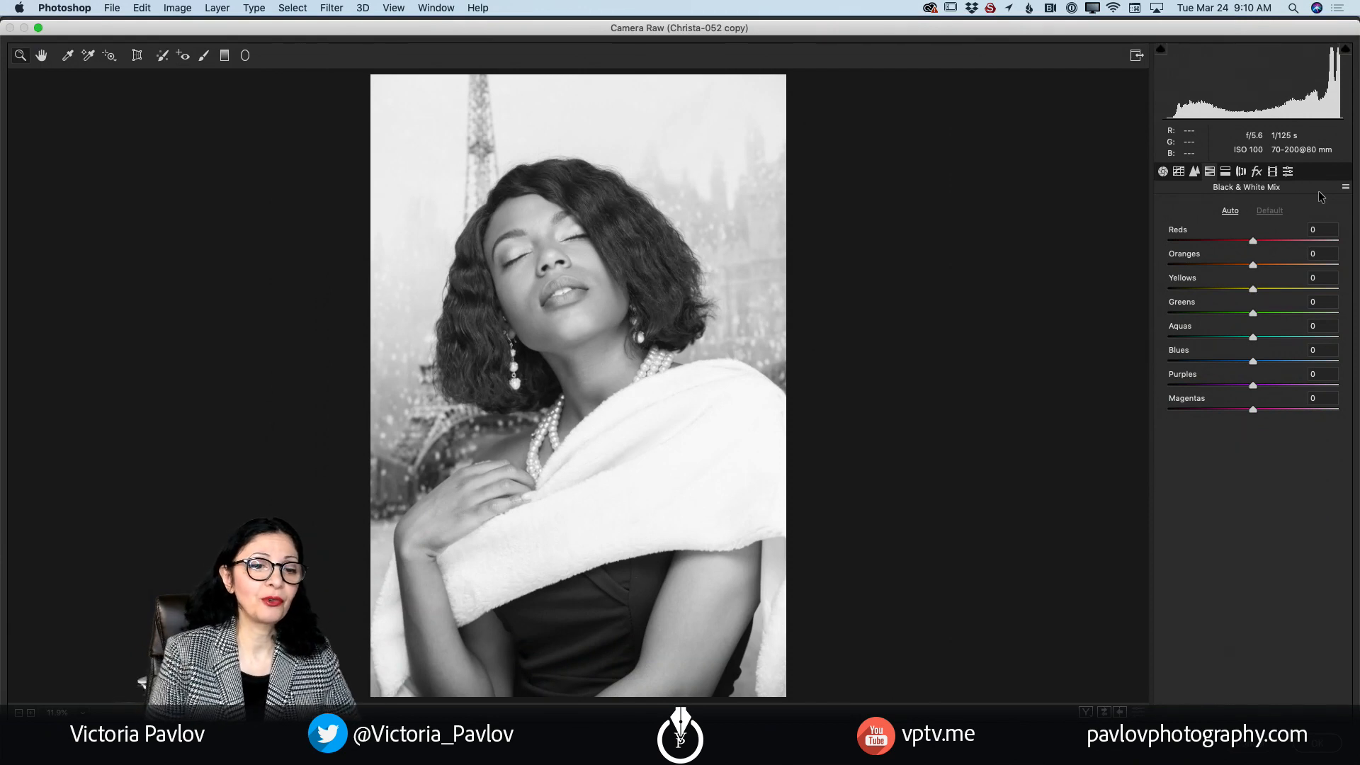
click(1253, 241)
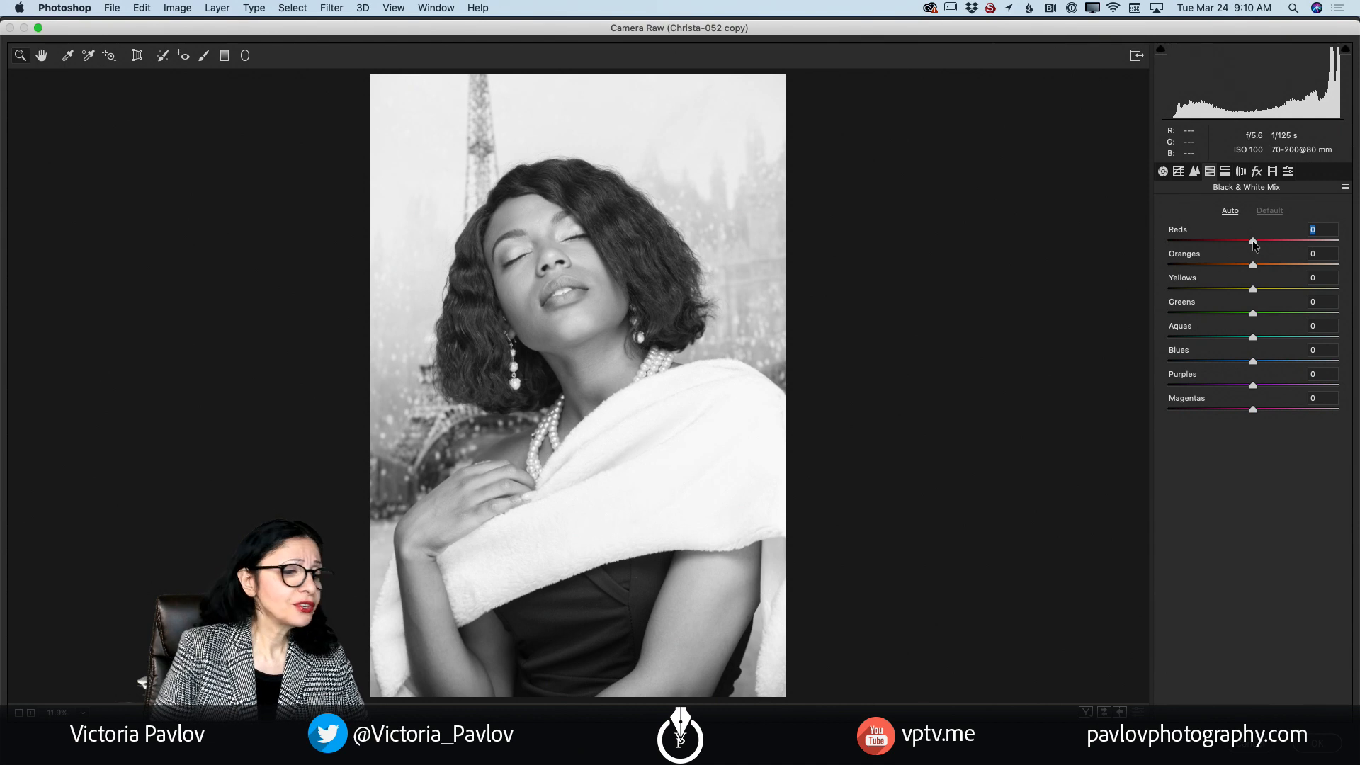
mouse_move(1253, 241)
mouse_down()
mouse_move(1278, 244)
mouse_move(1227, 244)
mouse_up()
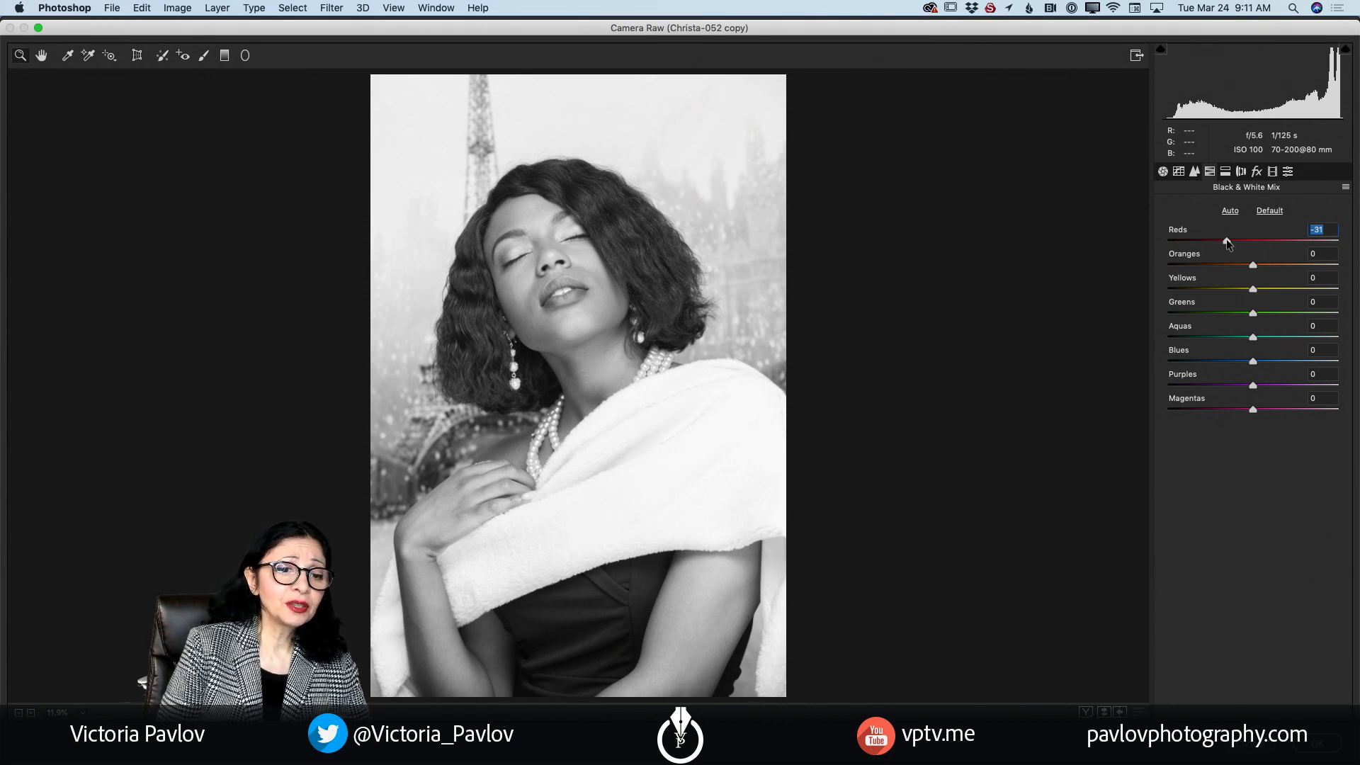
mouse_move(1226, 243)
mouse_down()
mouse_move(1287, 243)
mouse_move(1226, 245)
mouse_up()
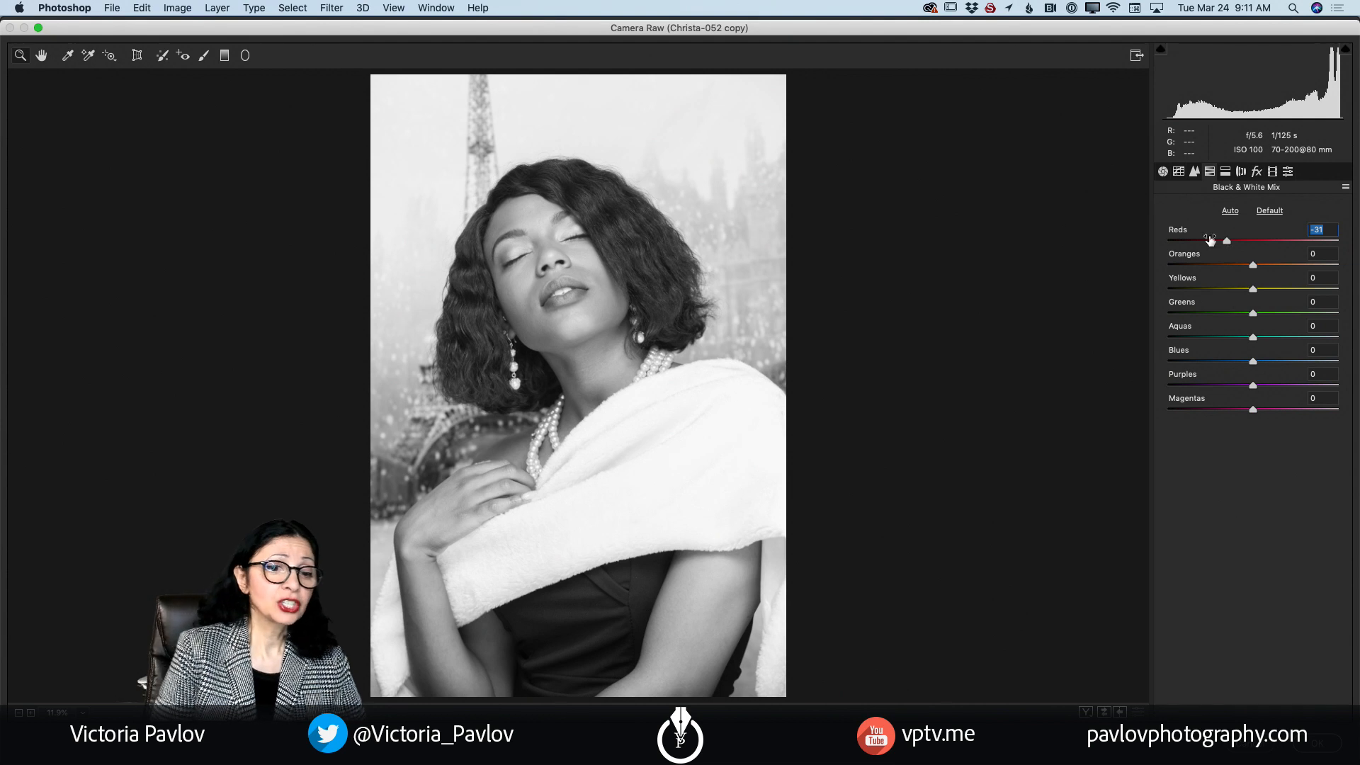
drag(1225, 242, 1216, 245)
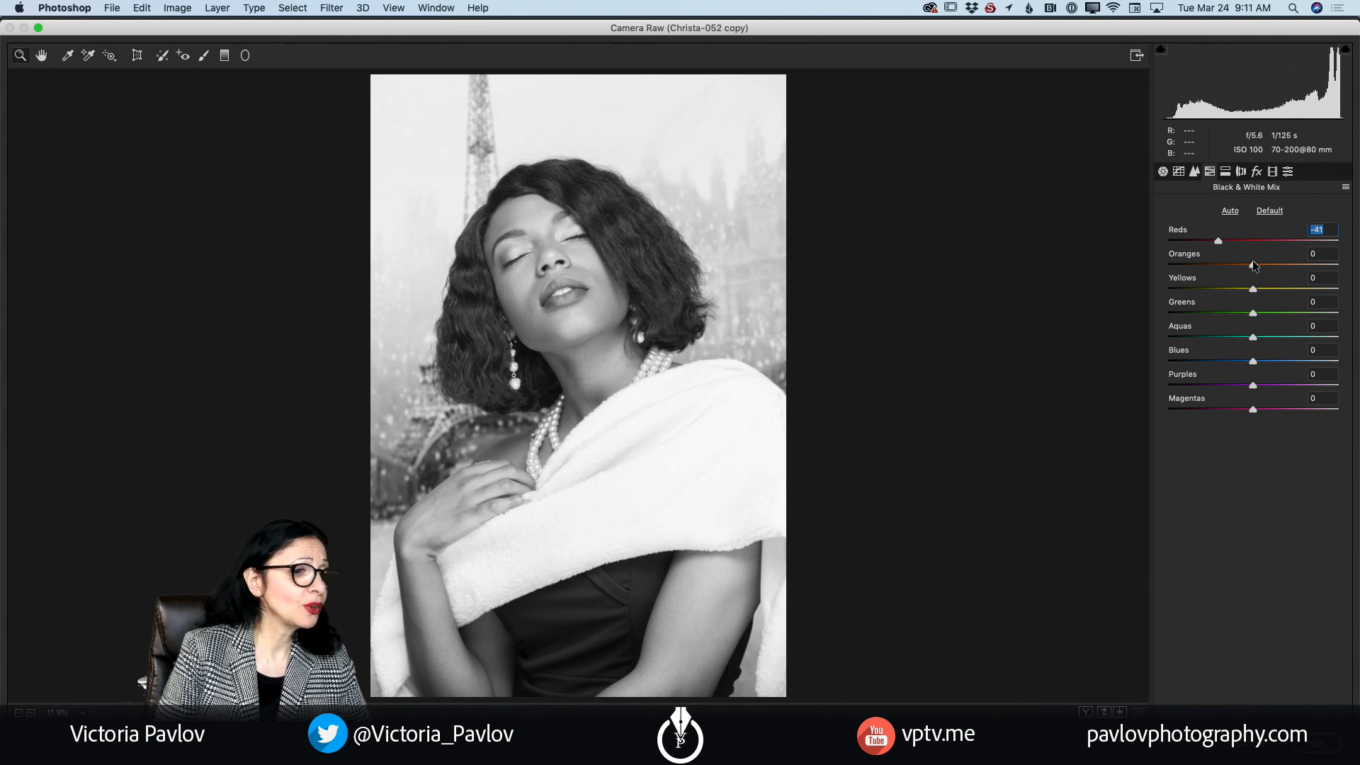
Step: Try both extremes of Oranges in the Black & White Mix, and settle on +8
drag(1254, 265, 1173, 265)
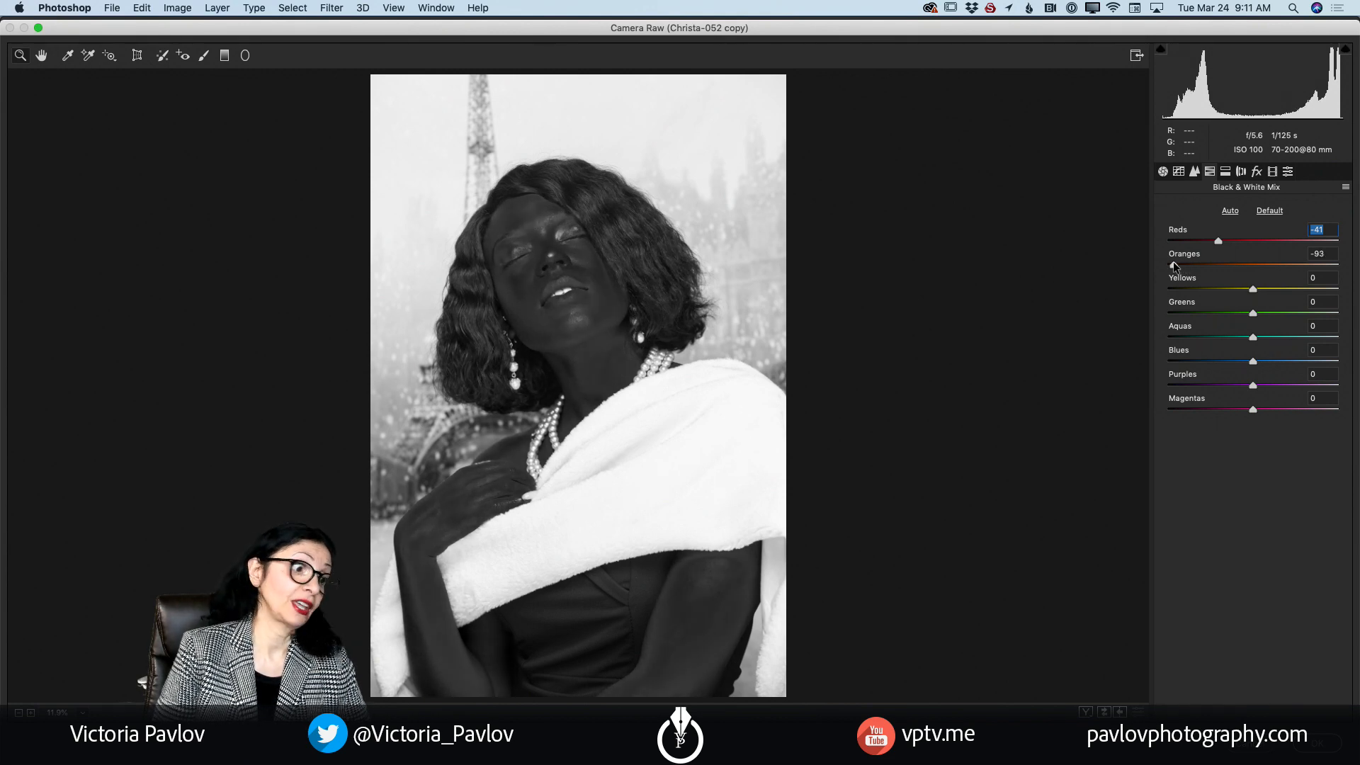
drag(1172, 265, 1351, 285)
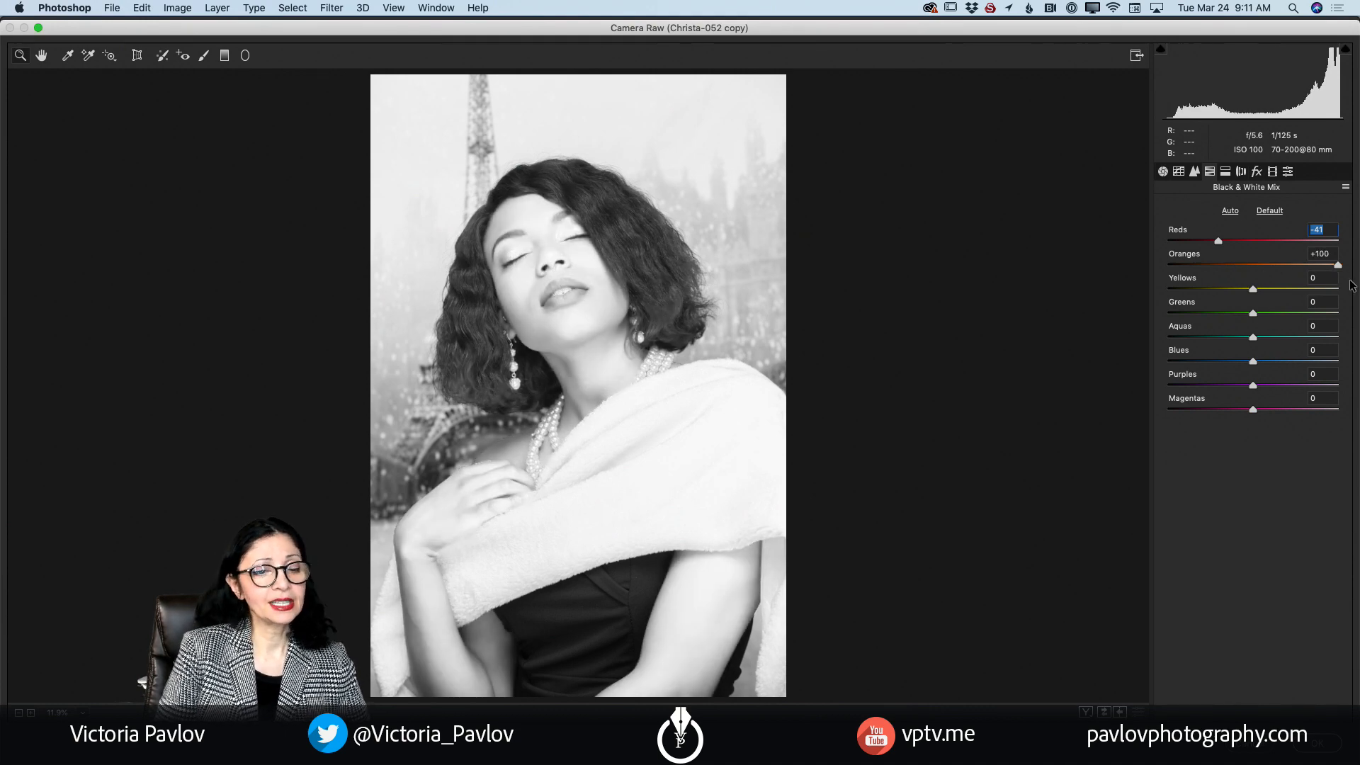
drag(1337, 264, 1259, 266)
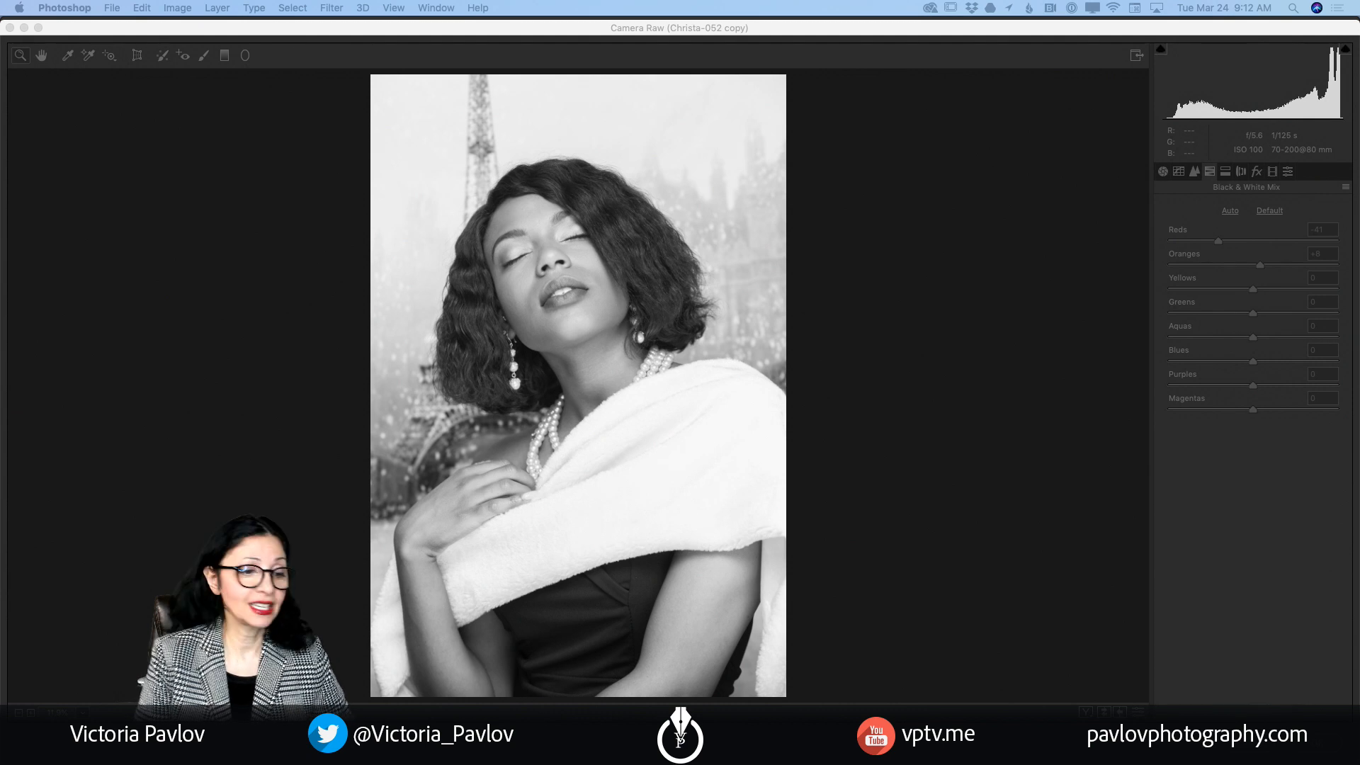
click(1031, 442)
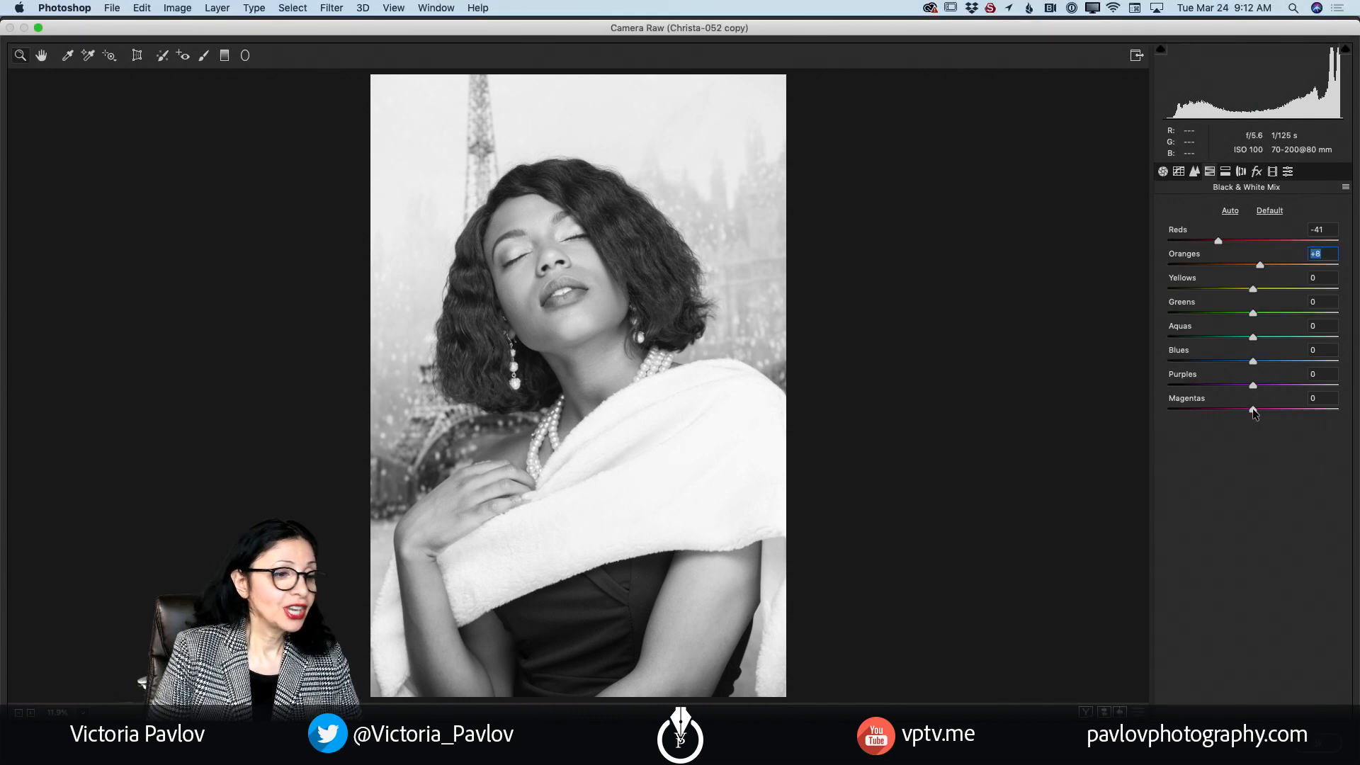
Step: In the Black & White Mix, set Magentas to +1, Greens to +4 and Yellows to +11
mouse_move(1252, 409)
mouse_down()
mouse_move(1292, 411)
mouse_move(1254, 408)
mouse_up()
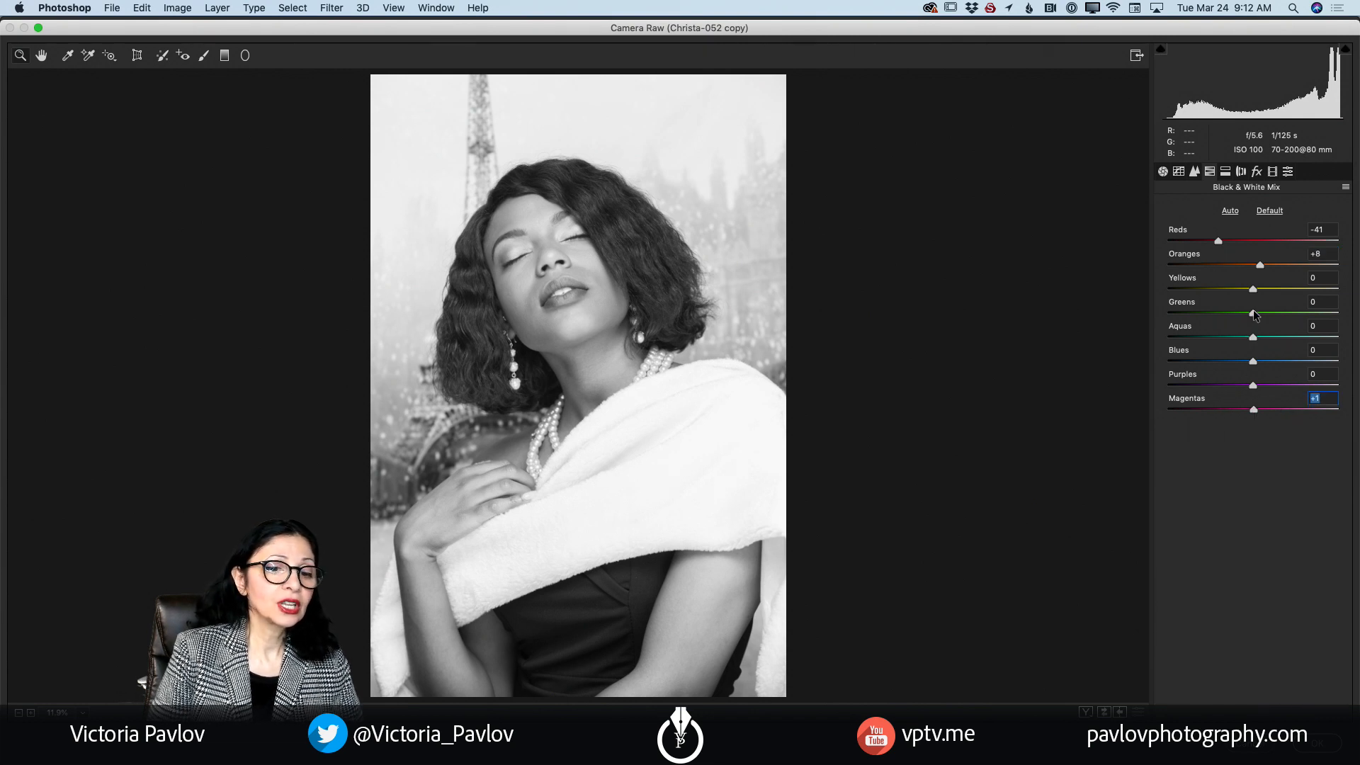
mouse_move(1254, 313)
mouse_down()
mouse_move(1238, 313)
mouse_move(1261, 318)
mouse_move(1247, 290)
mouse_move(1282, 295)
mouse_move(1262, 295)
mouse_up()
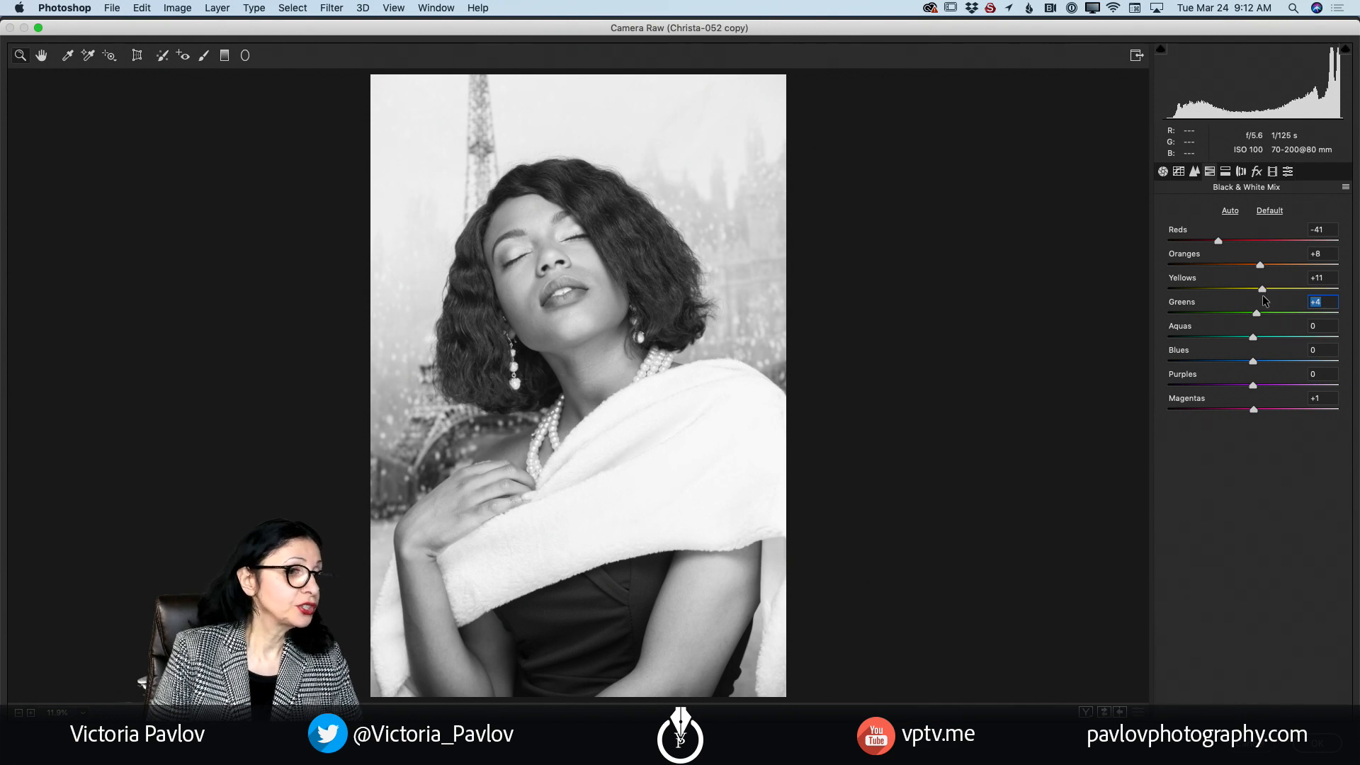
click(1264, 299)
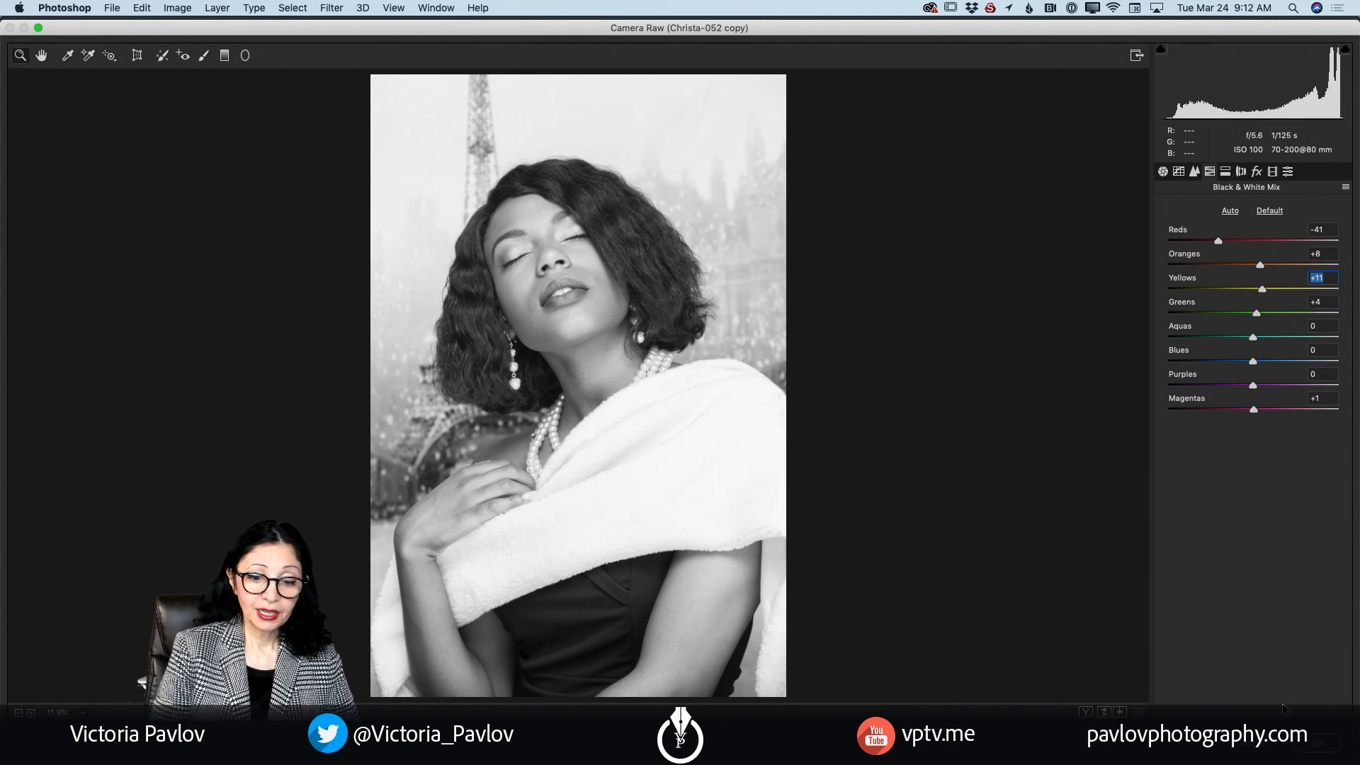
Step: Apply the Camera Raw edits, compare the black-and-white layer with the color original, and leave the black-and-white layer hidden
click(1317, 743)
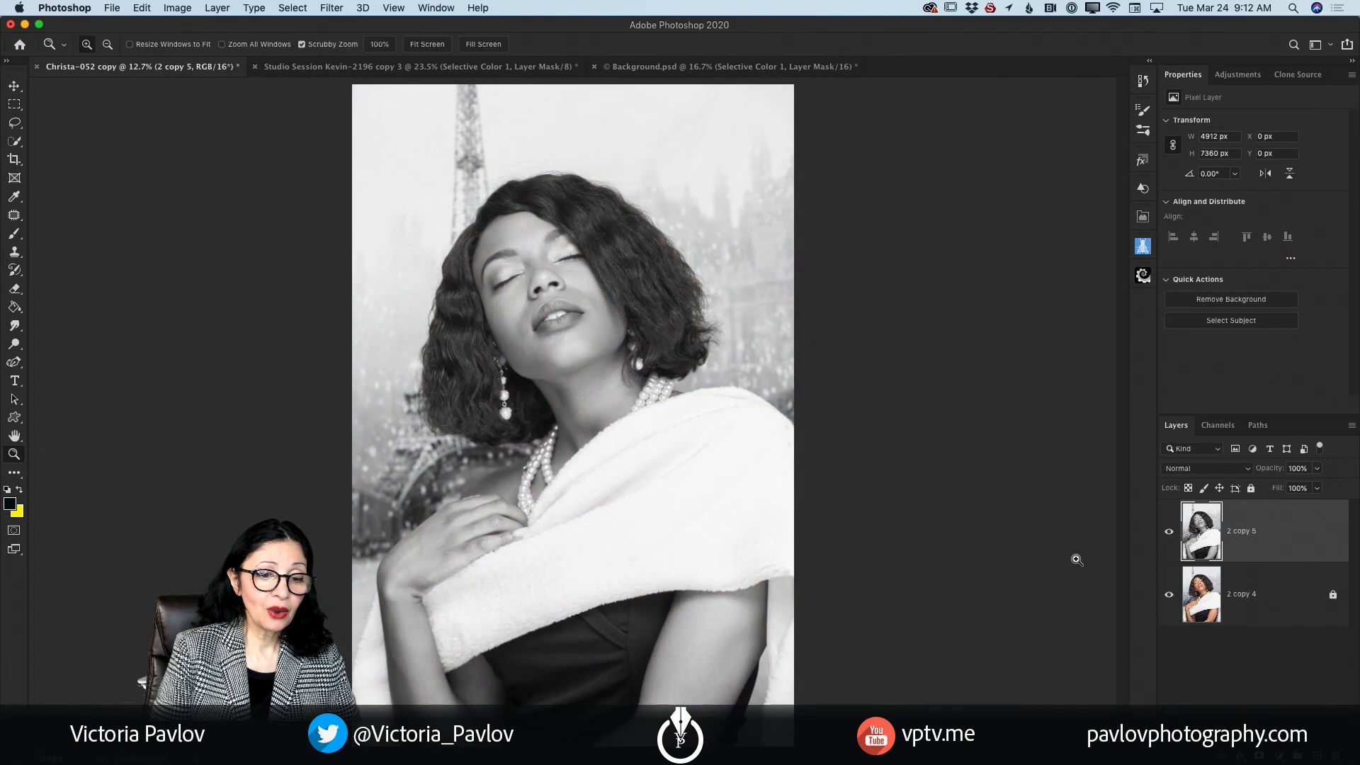
click(1169, 539)
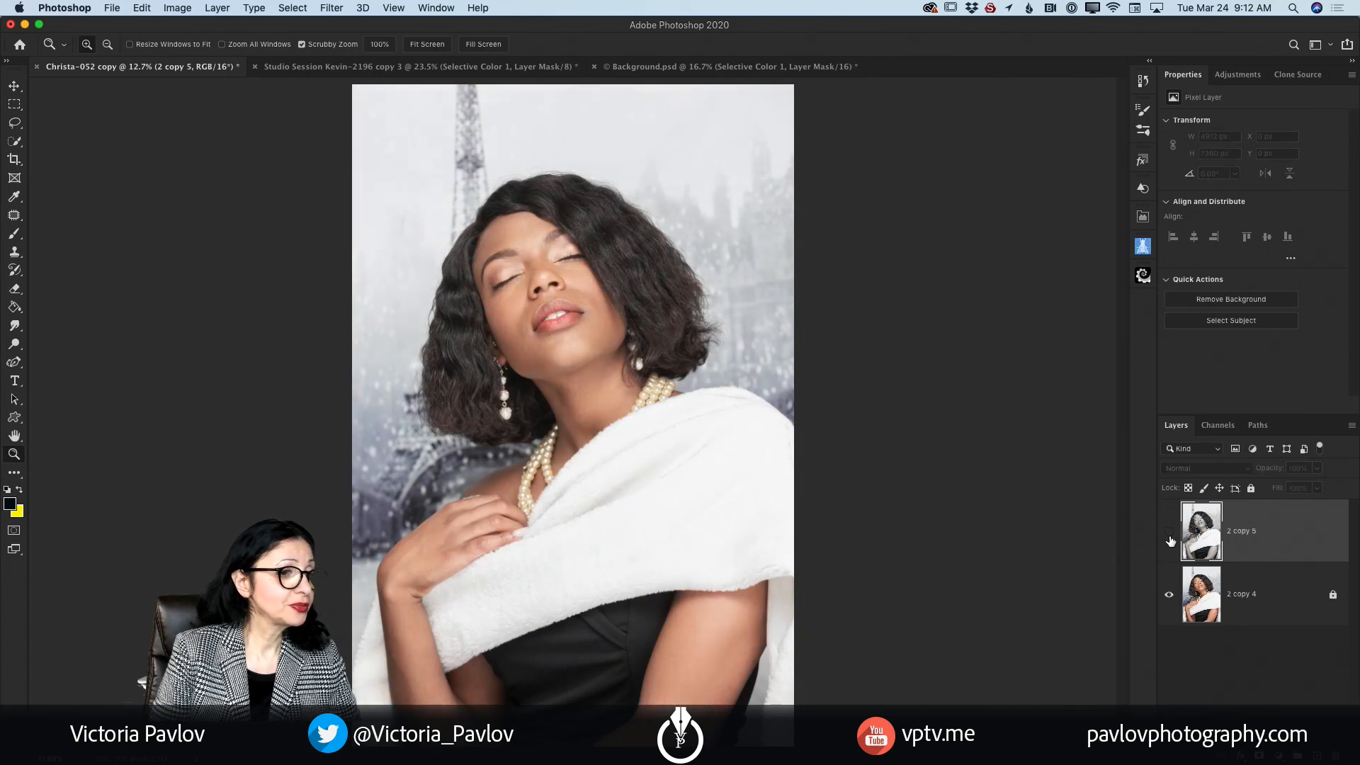
click(1169, 538)
click(1169, 538)
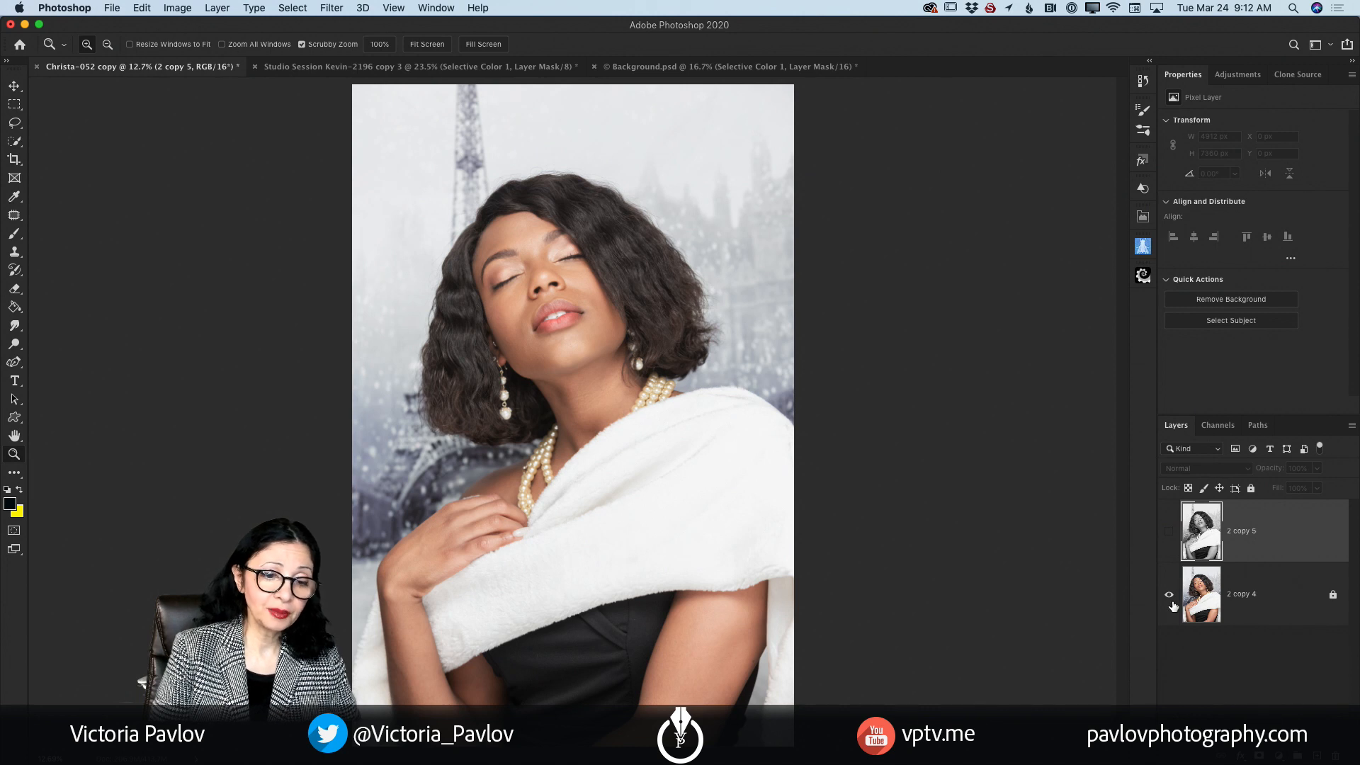
click(1170, 537)
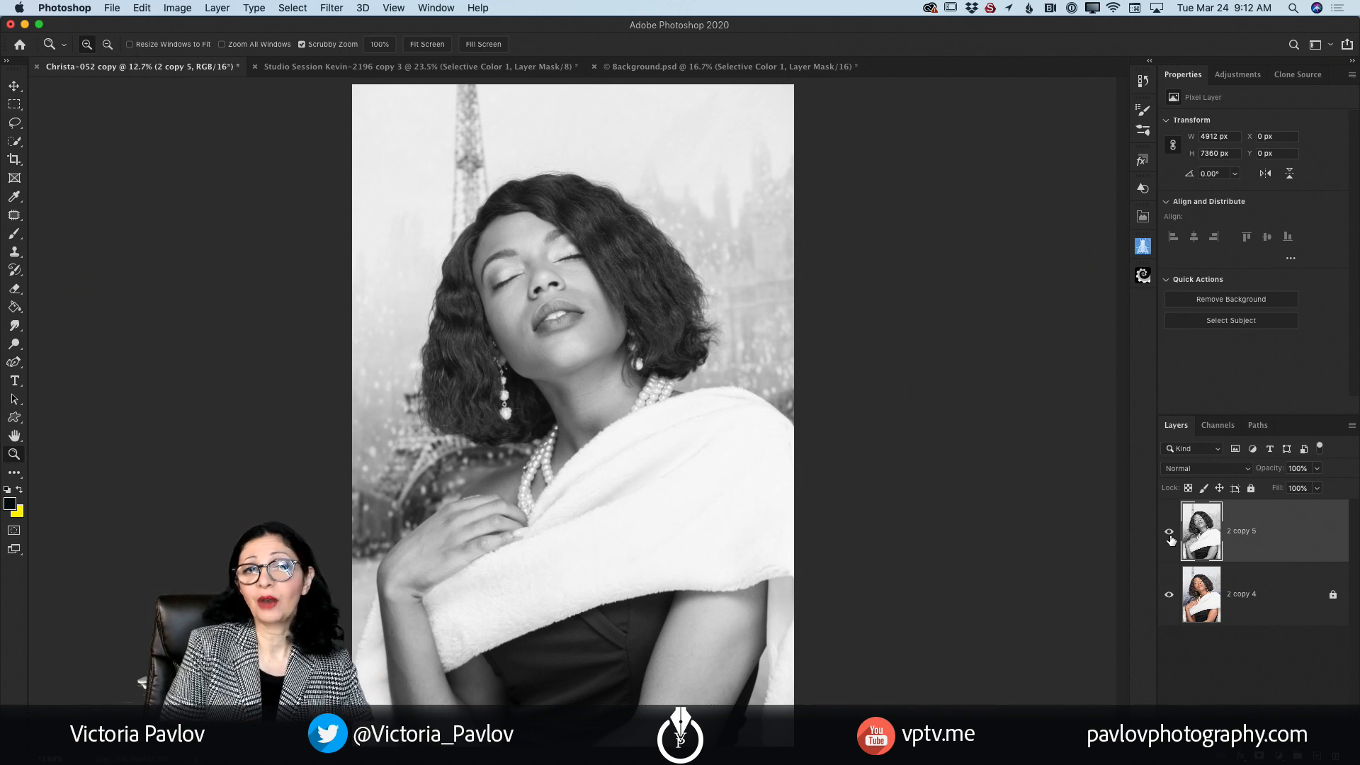
click(1169, 534)
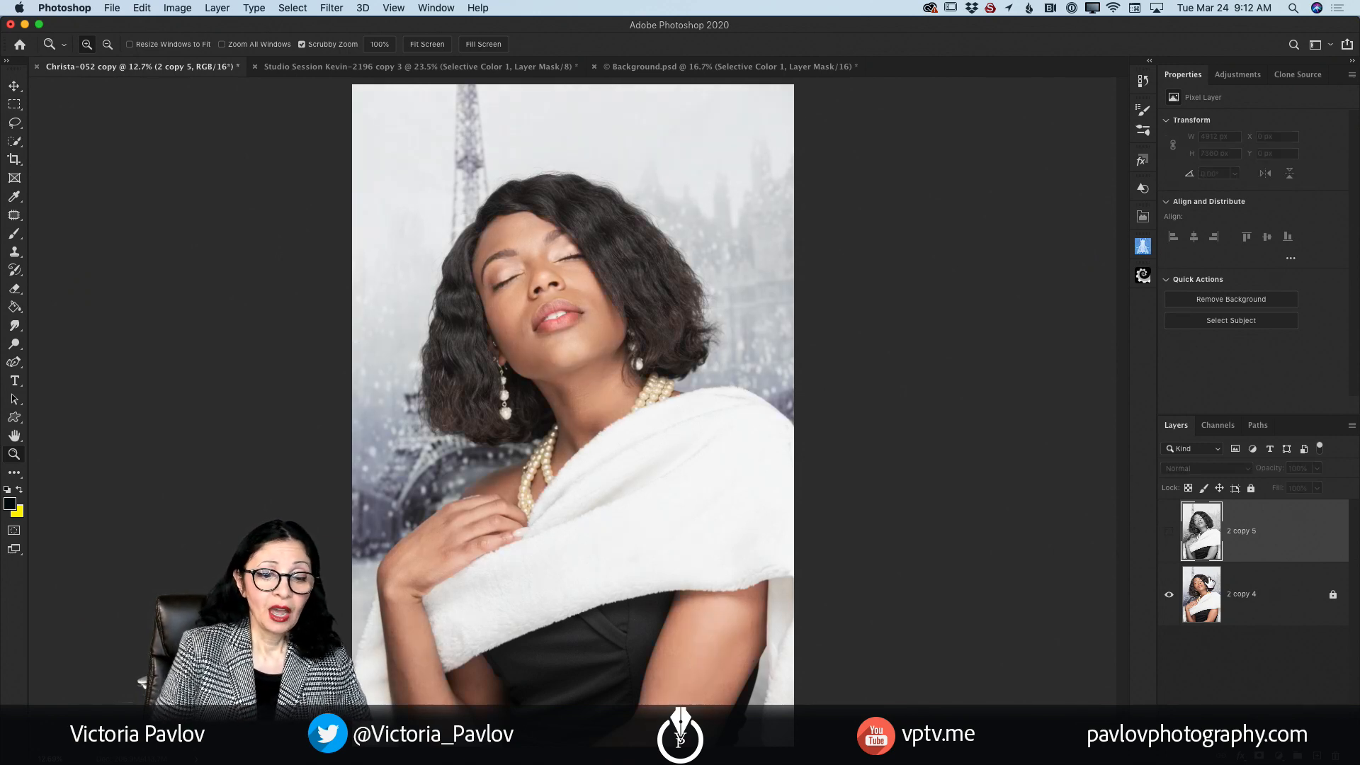
Step: Duplicate the locked color layer 2 copy 4, unlock the duplicate, and open it in the Camera Raw Filter
drag(1268, 598, 1317, 755)
click(1331, 595)
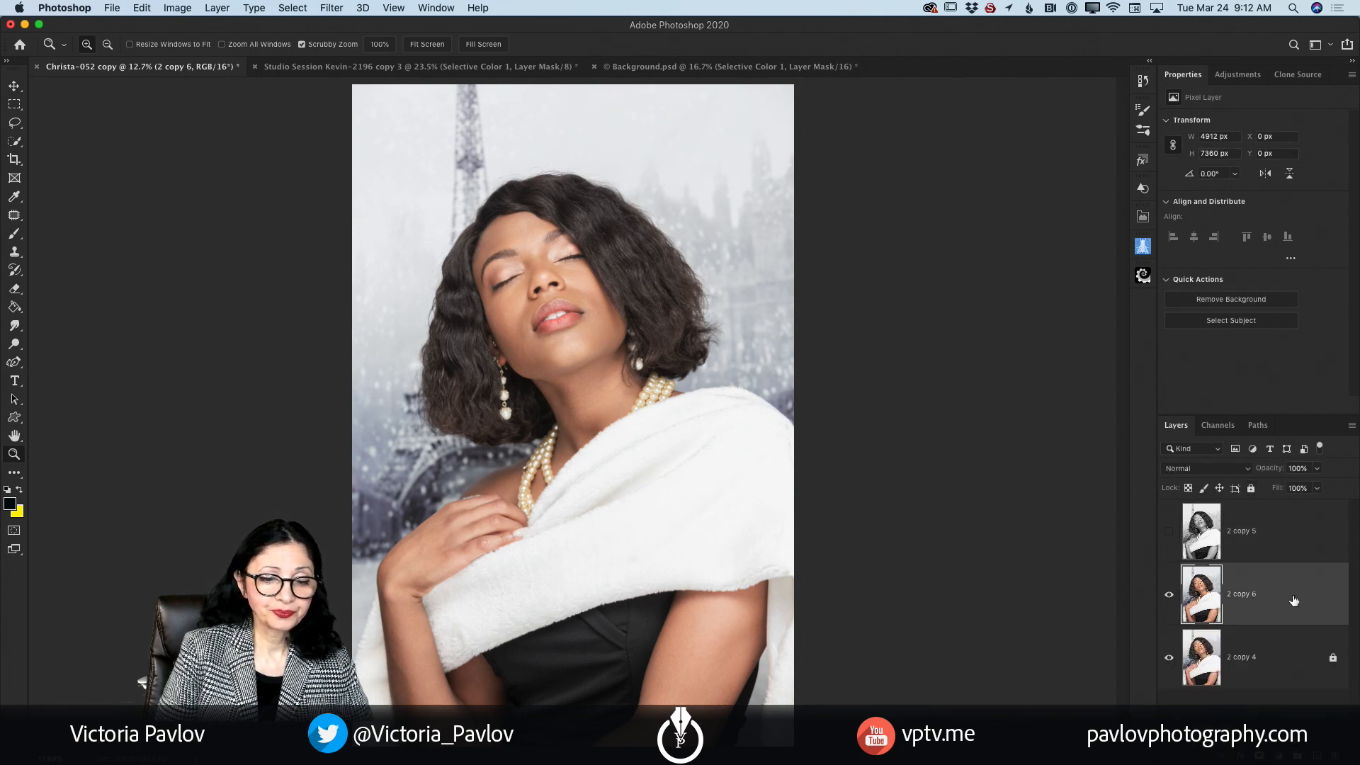
click(329, 9)
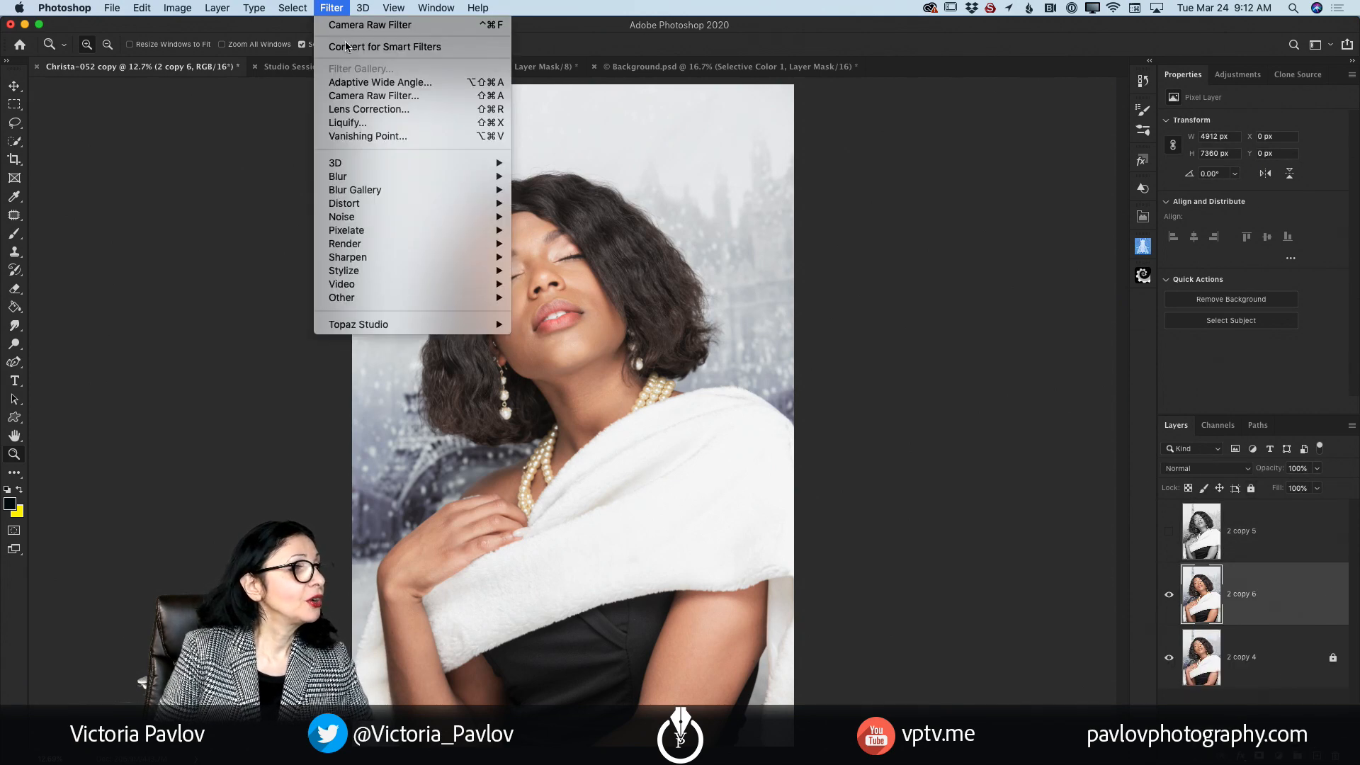
click(362, 96)
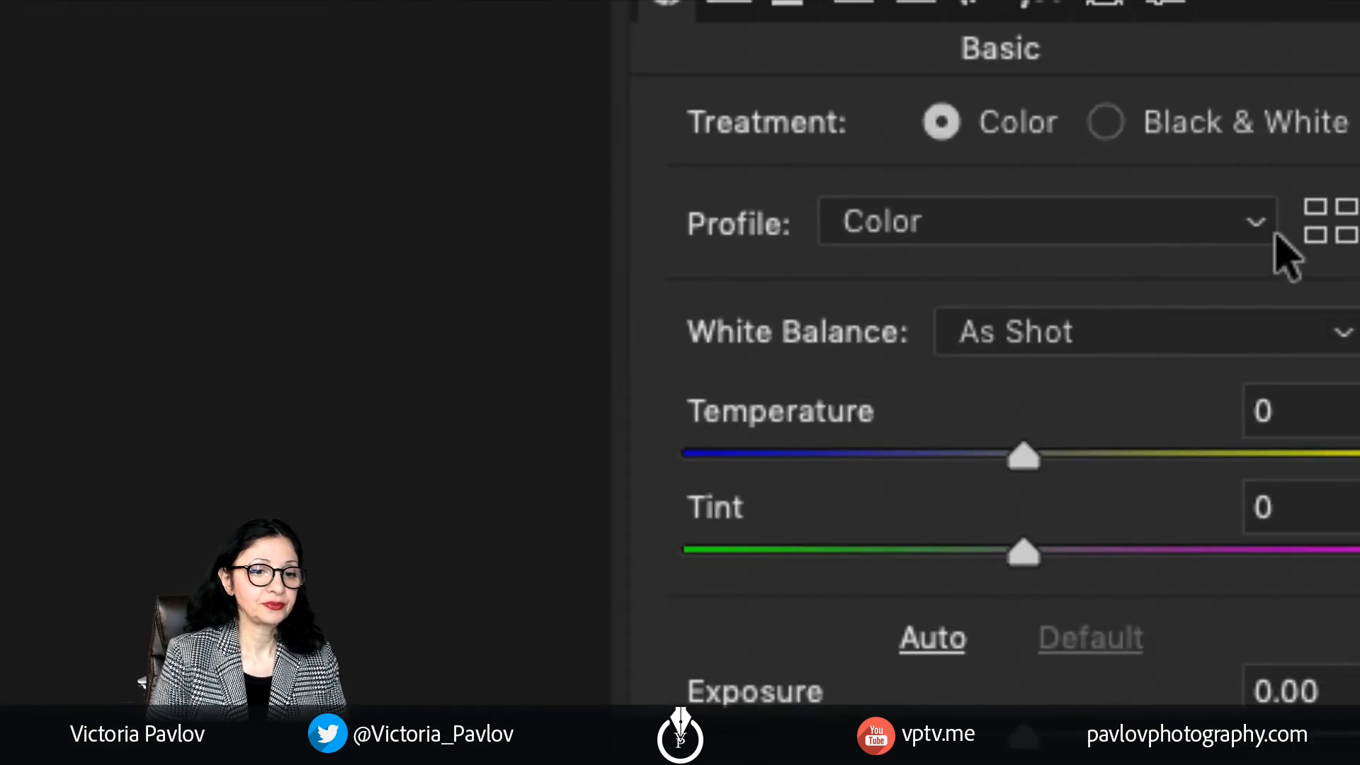
Step: Open Camera Raw's Profile Browser, collapse the Favorites group and expand the B&W profiles
click(1310, 231)
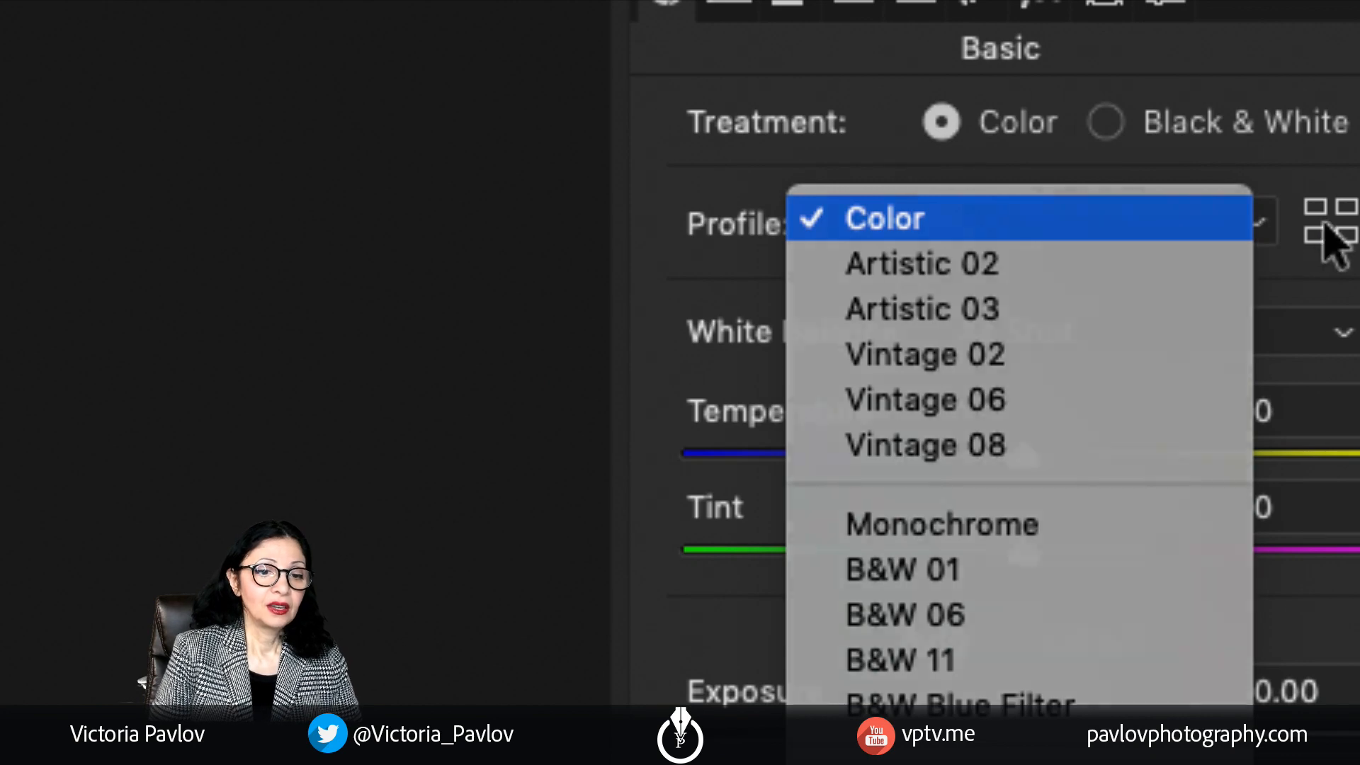
click(1337, 234)
click(1337, 234)
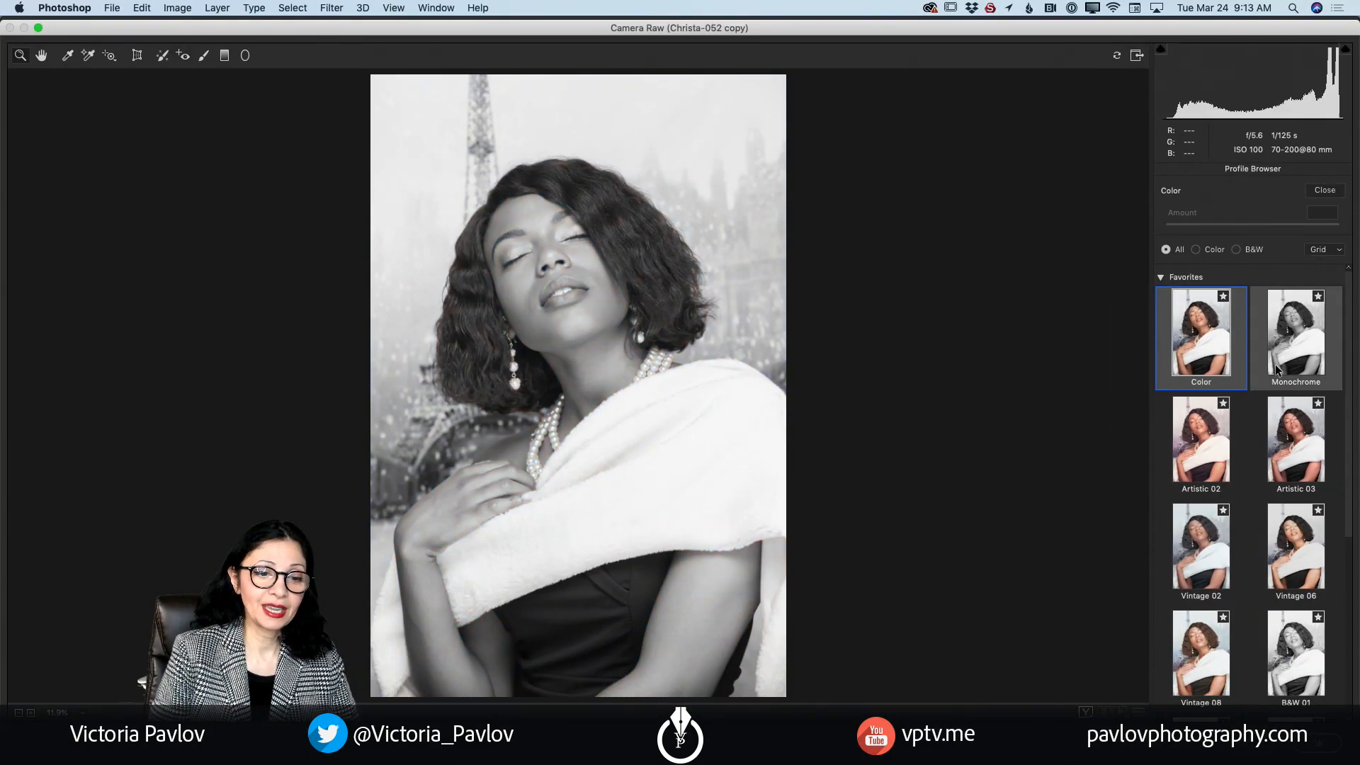
click(1161, 277)
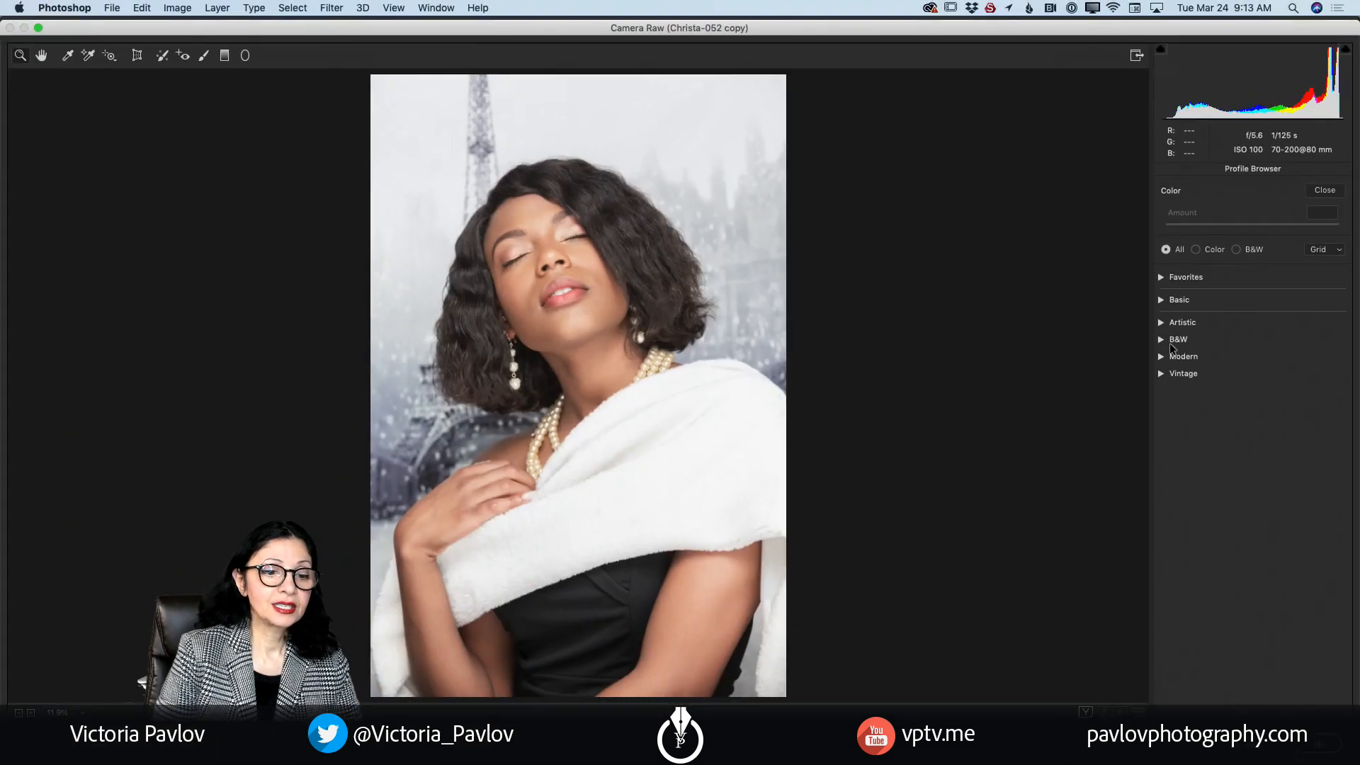
click(1161, 340)
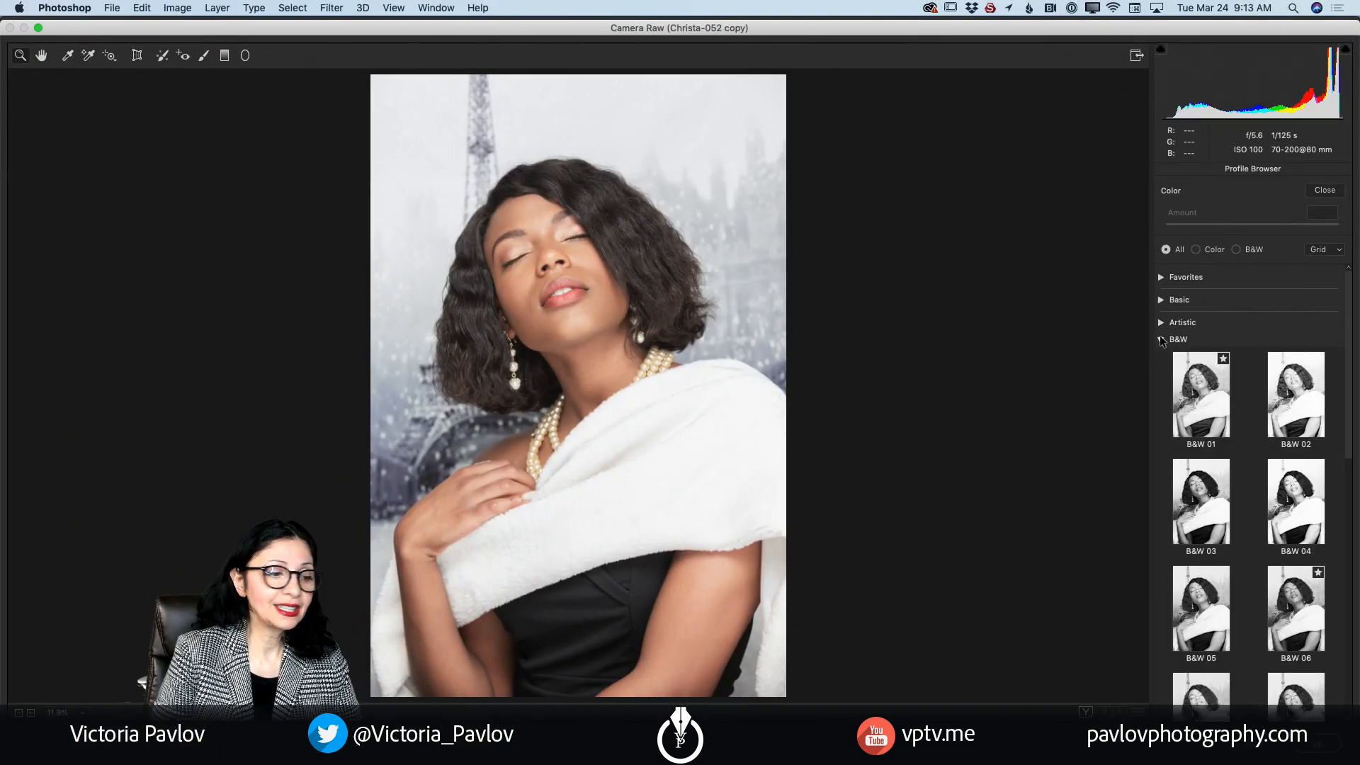
Step: Preview the B&W profiles on the portrait and choose B&W Green Filter
scroll(1233, 423, down, 4)
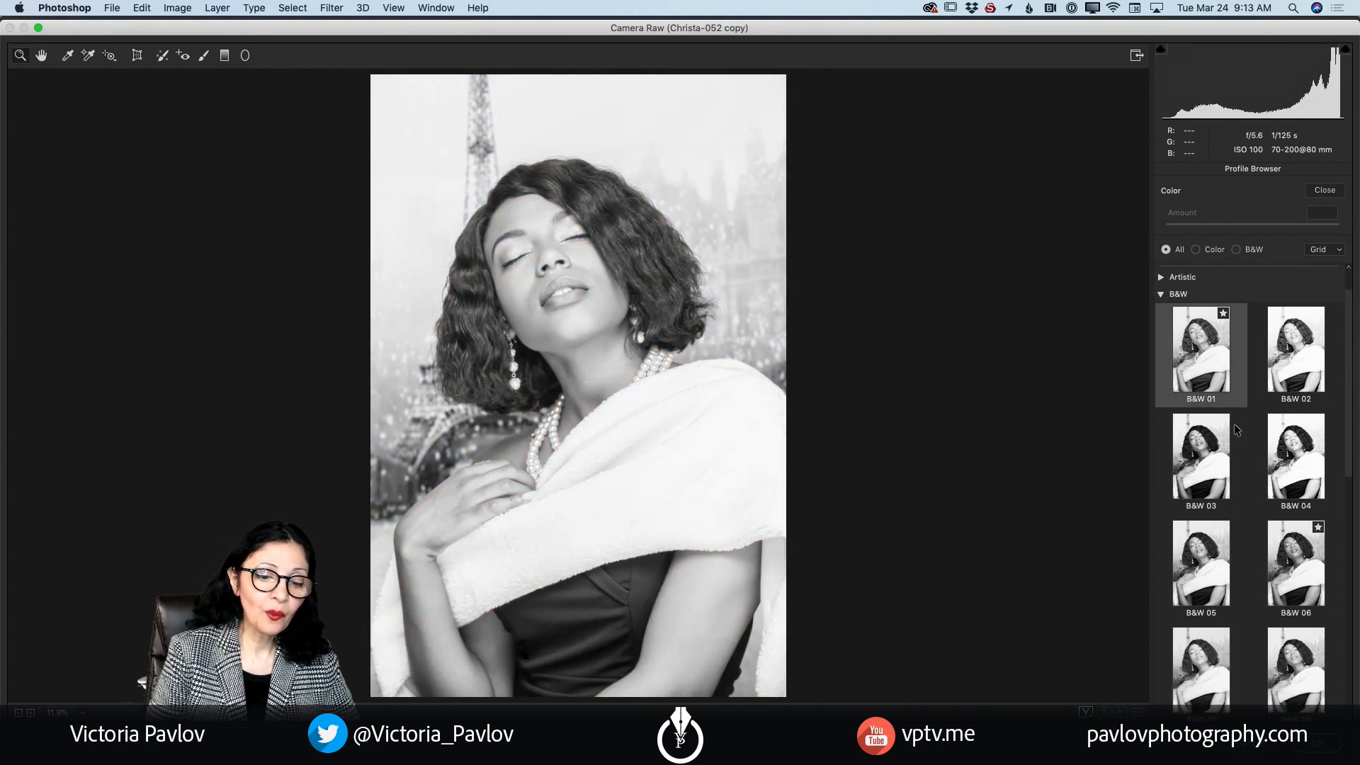
scroll(1234, 426, down, 6)
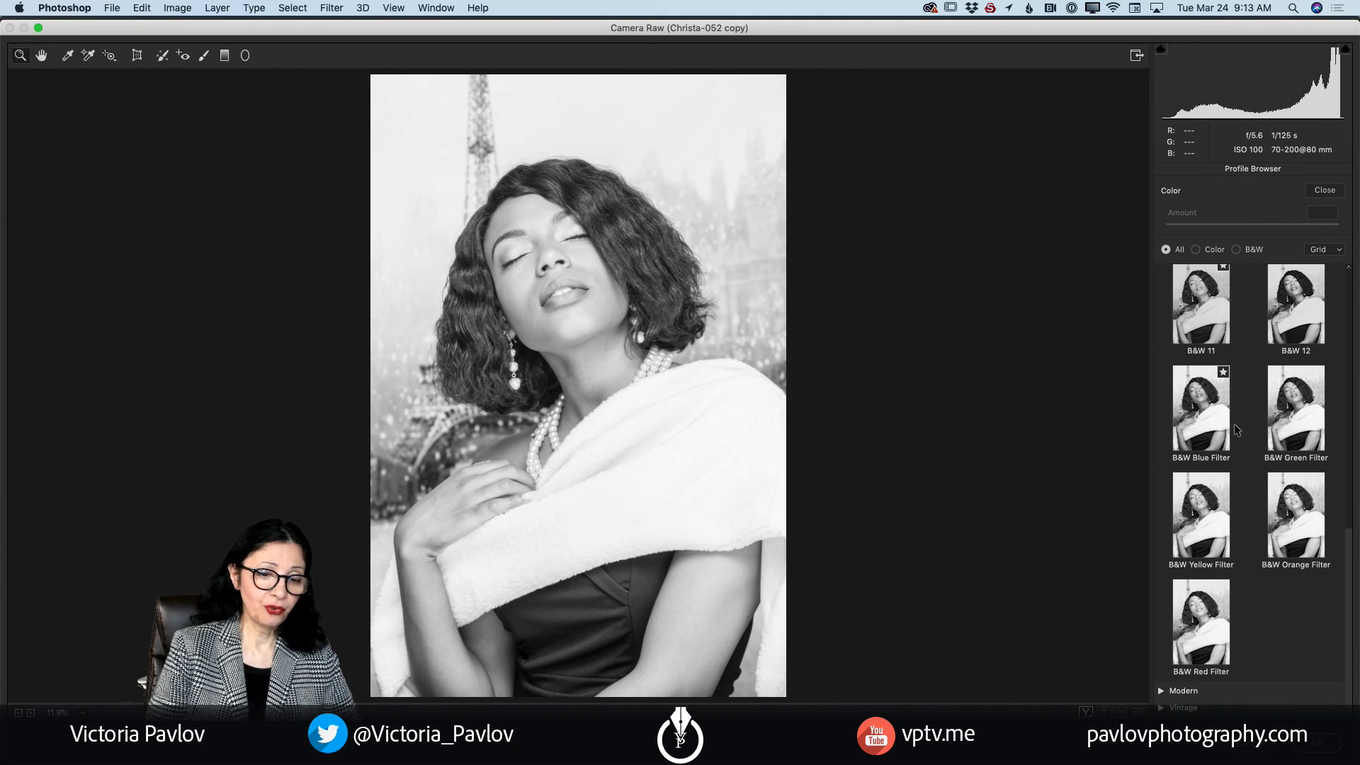
scroll(1234, 424, up, 3)
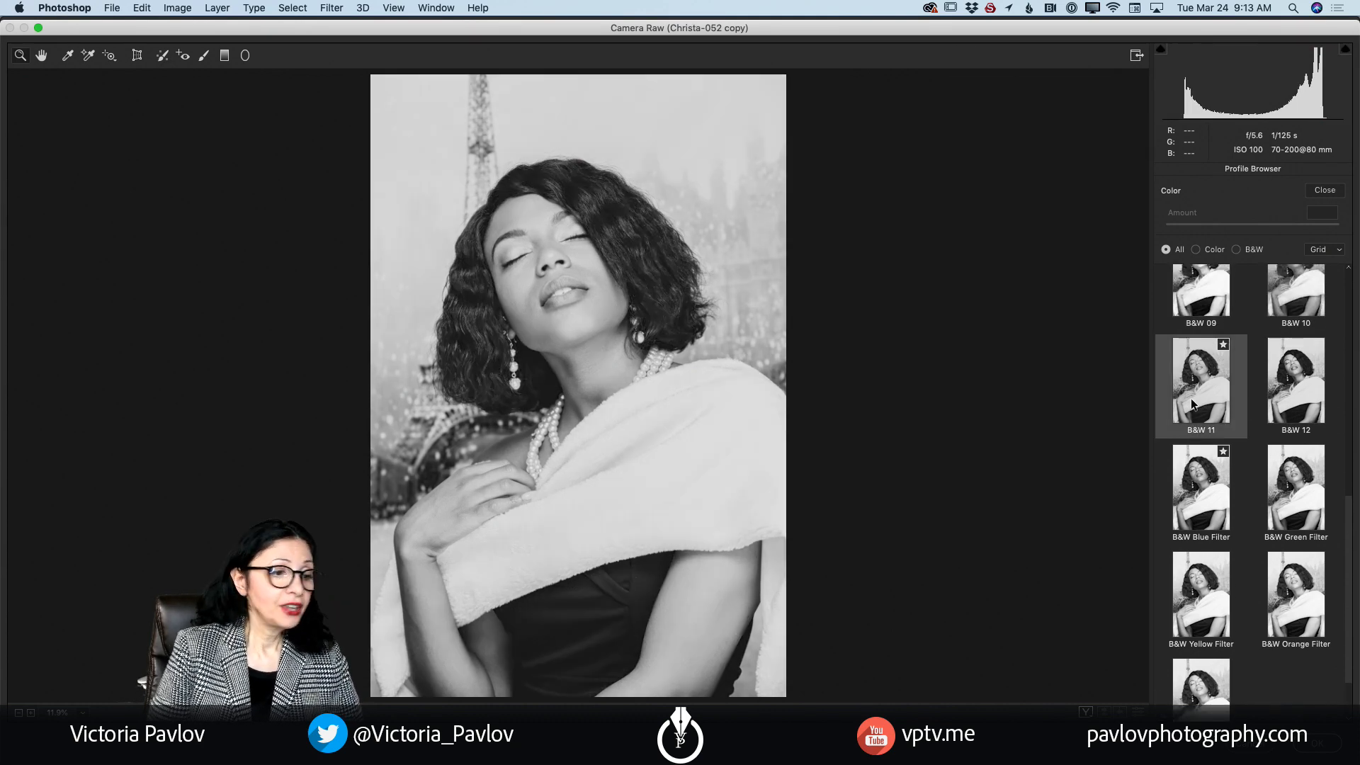
scroll(1206, 477, up, 2)
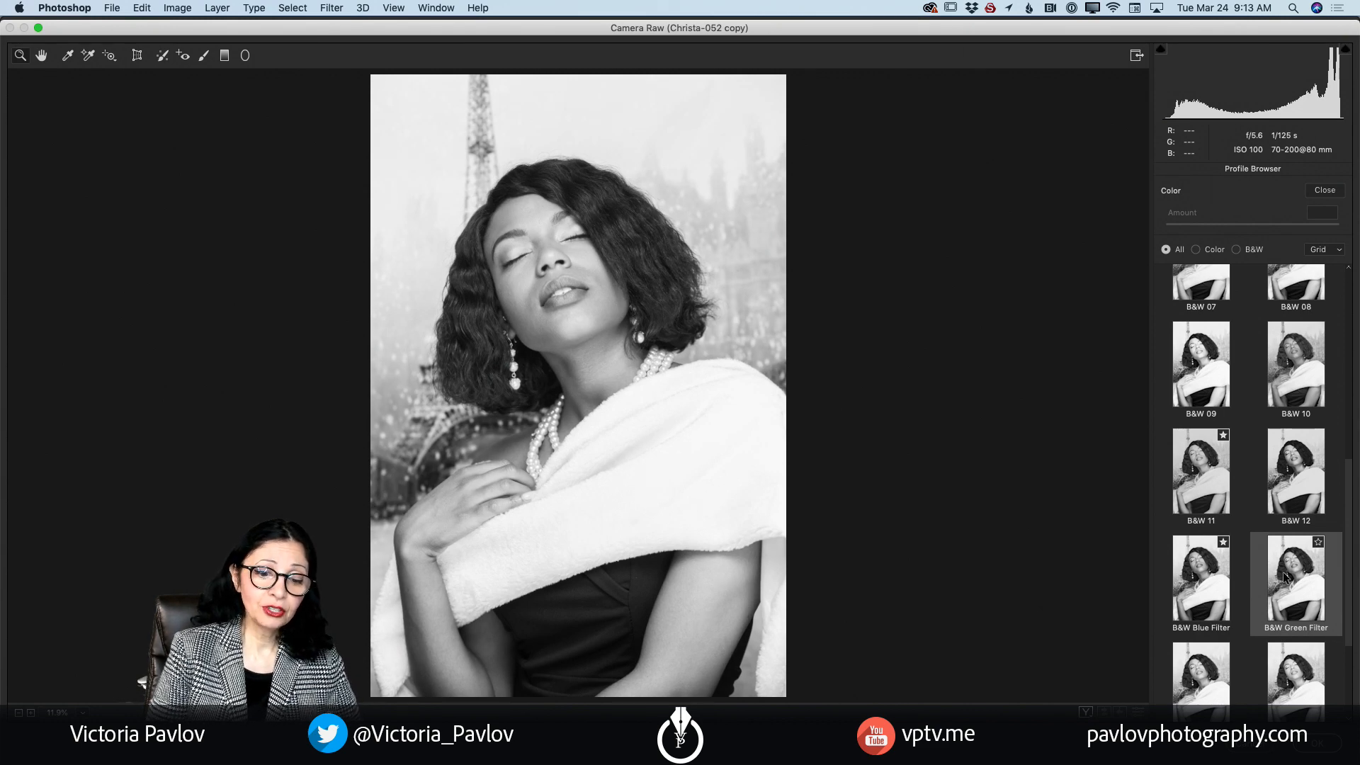
click(1282, 571)
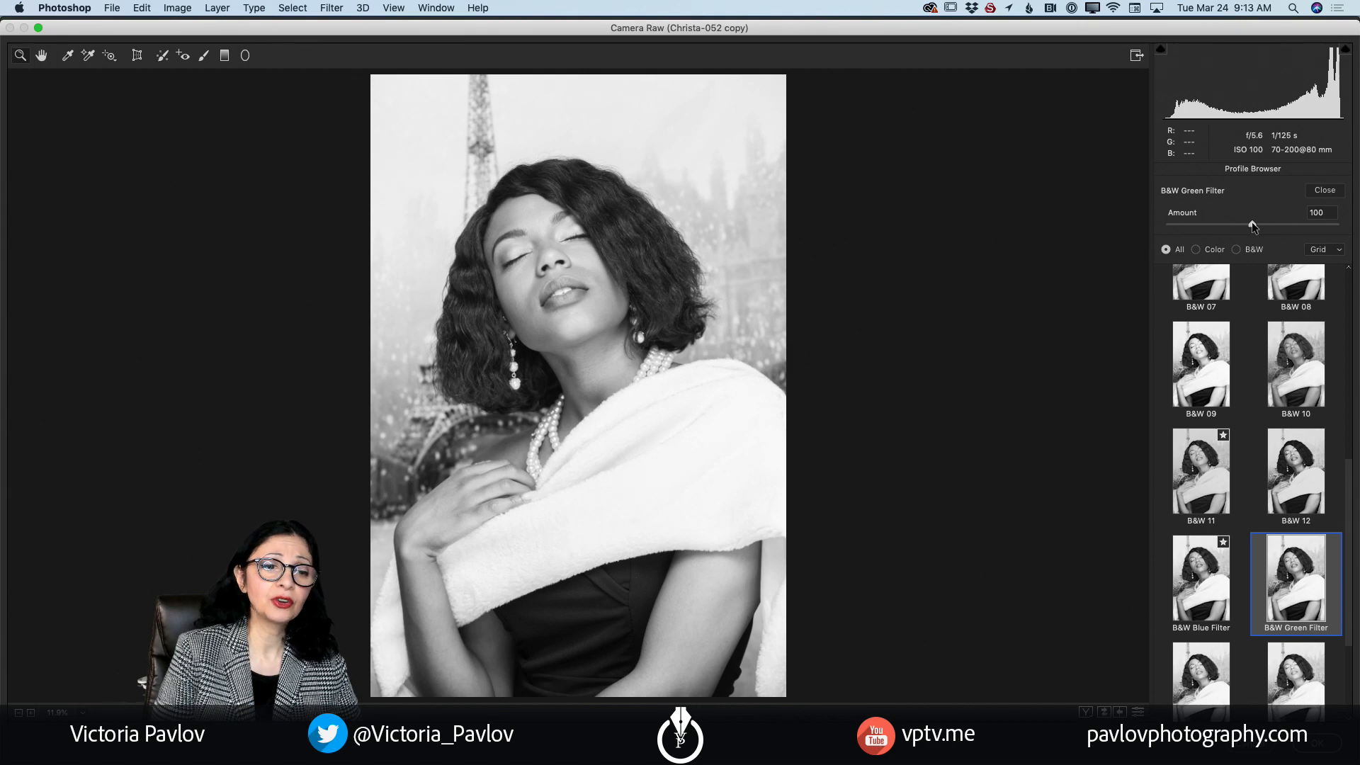
Step: Try the B&W Green Filter profile's Amount at 200, and settle on 62
drag(1254, 225, 1353, 235)
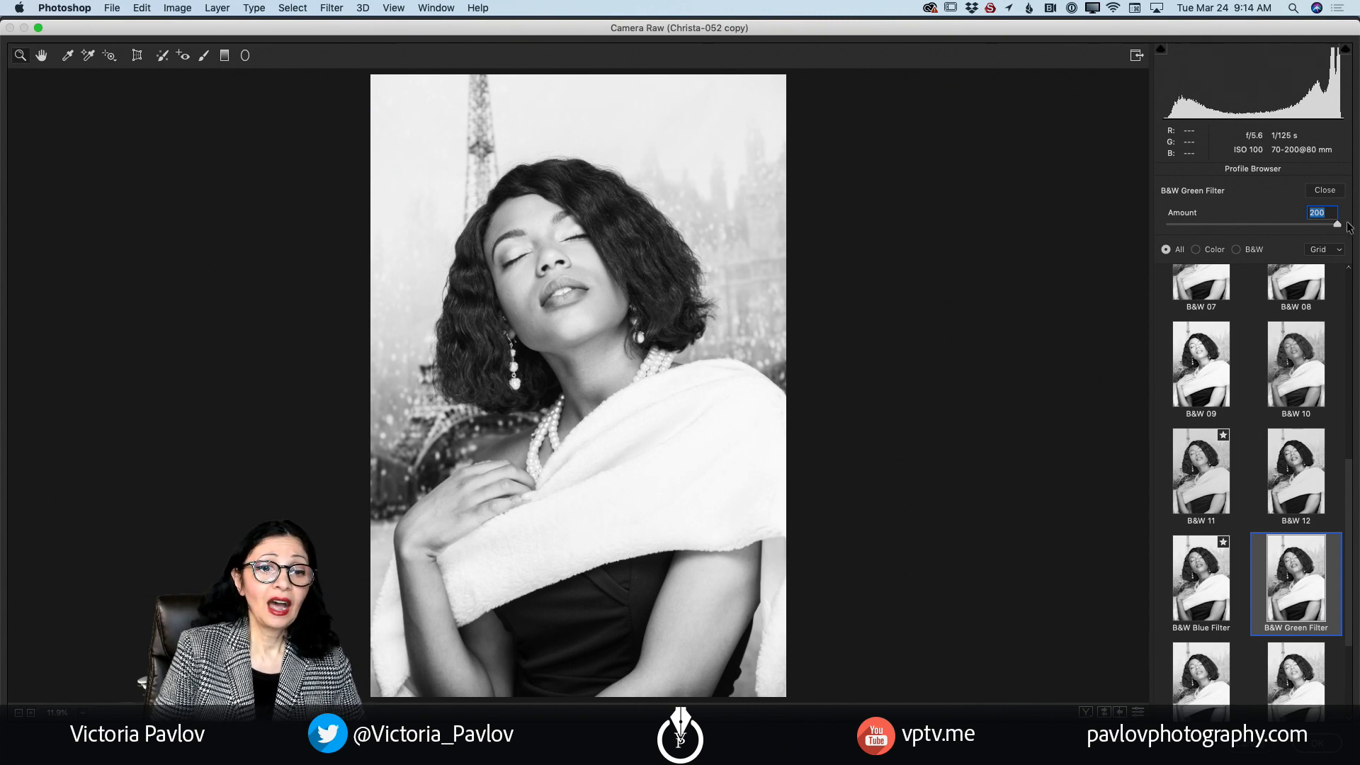
drag(1336, 224, 1232, 225)
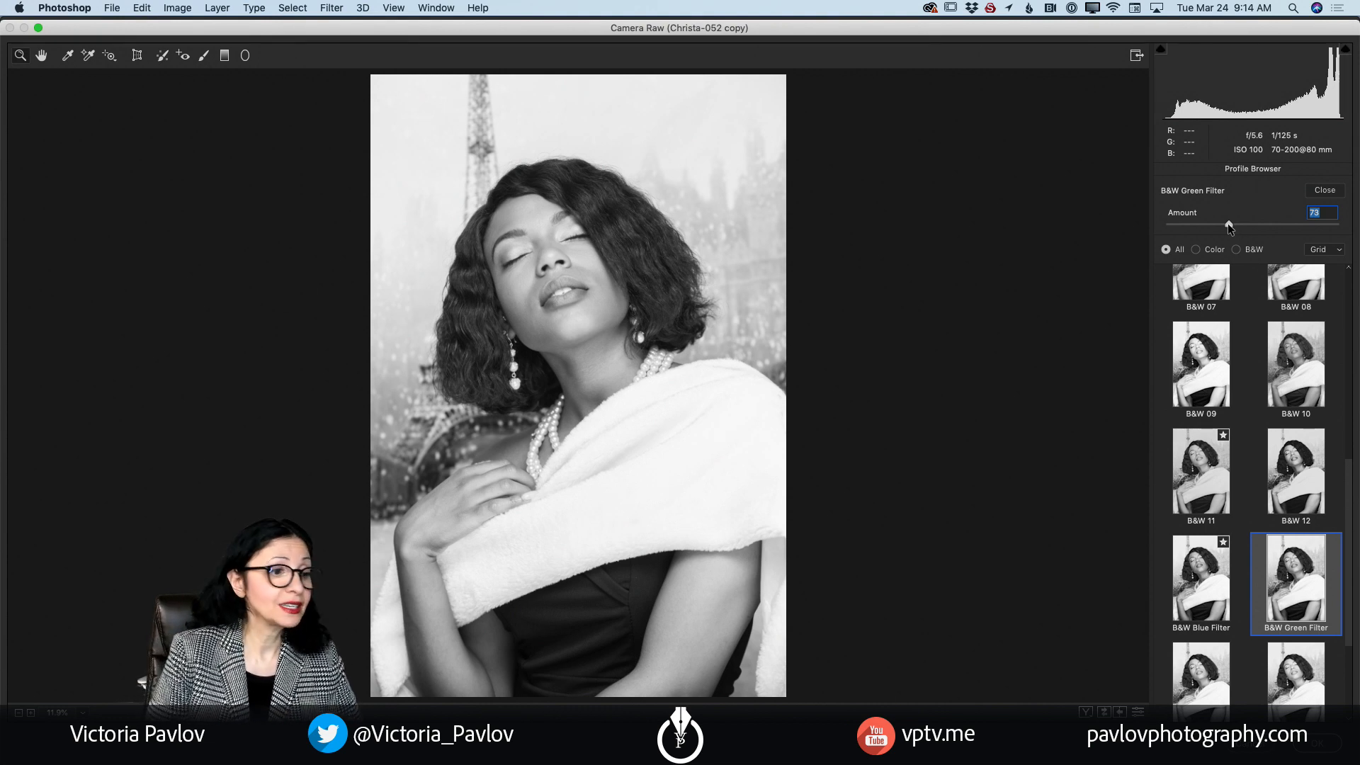
drag(1227, 223, 1218, 223)
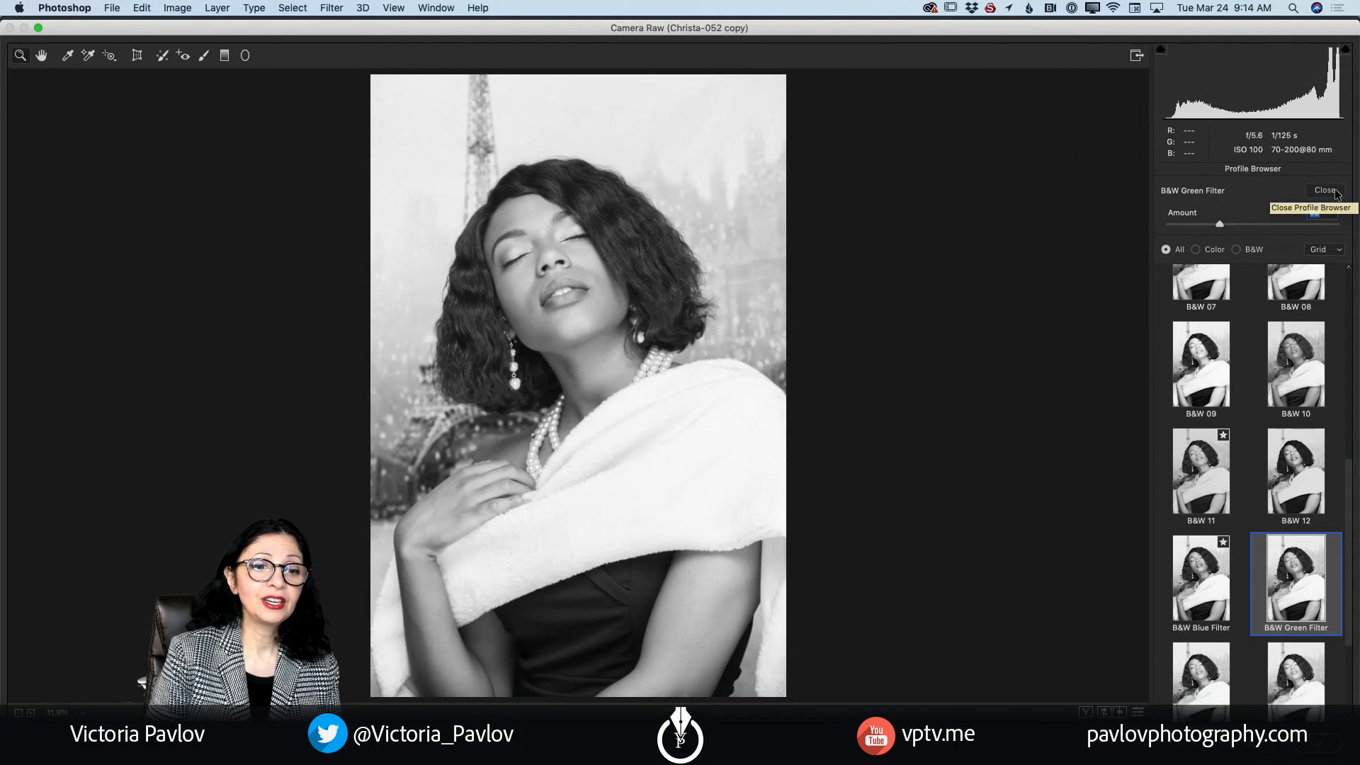
Step: Leave the Profile Browser, raise Exposure slightly in the Basic settings, and apply the Camera Raw Filter
click(1334, 189)
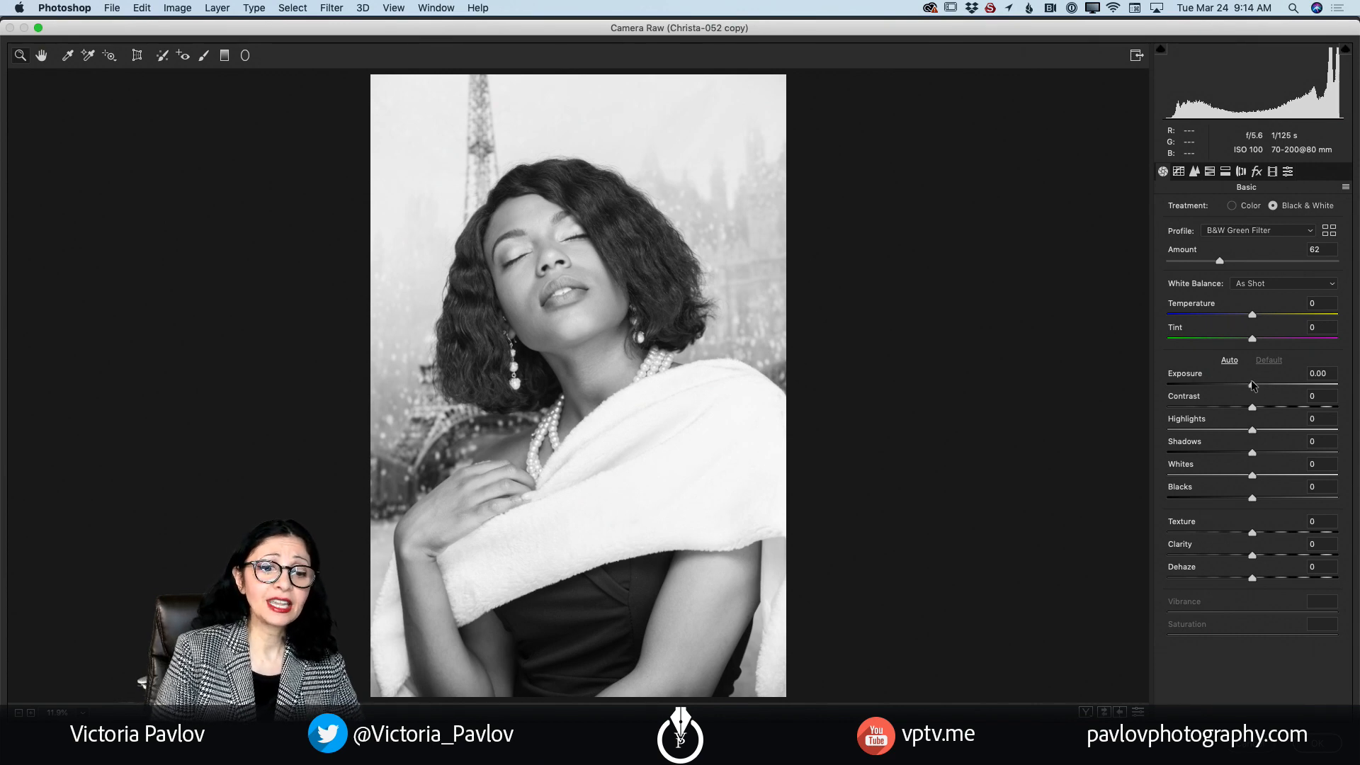
mouse_move(1252, 383)
mouse_down()
mouse_move(1273, 409)
mouse_move(1256, 410)
mouse_up()
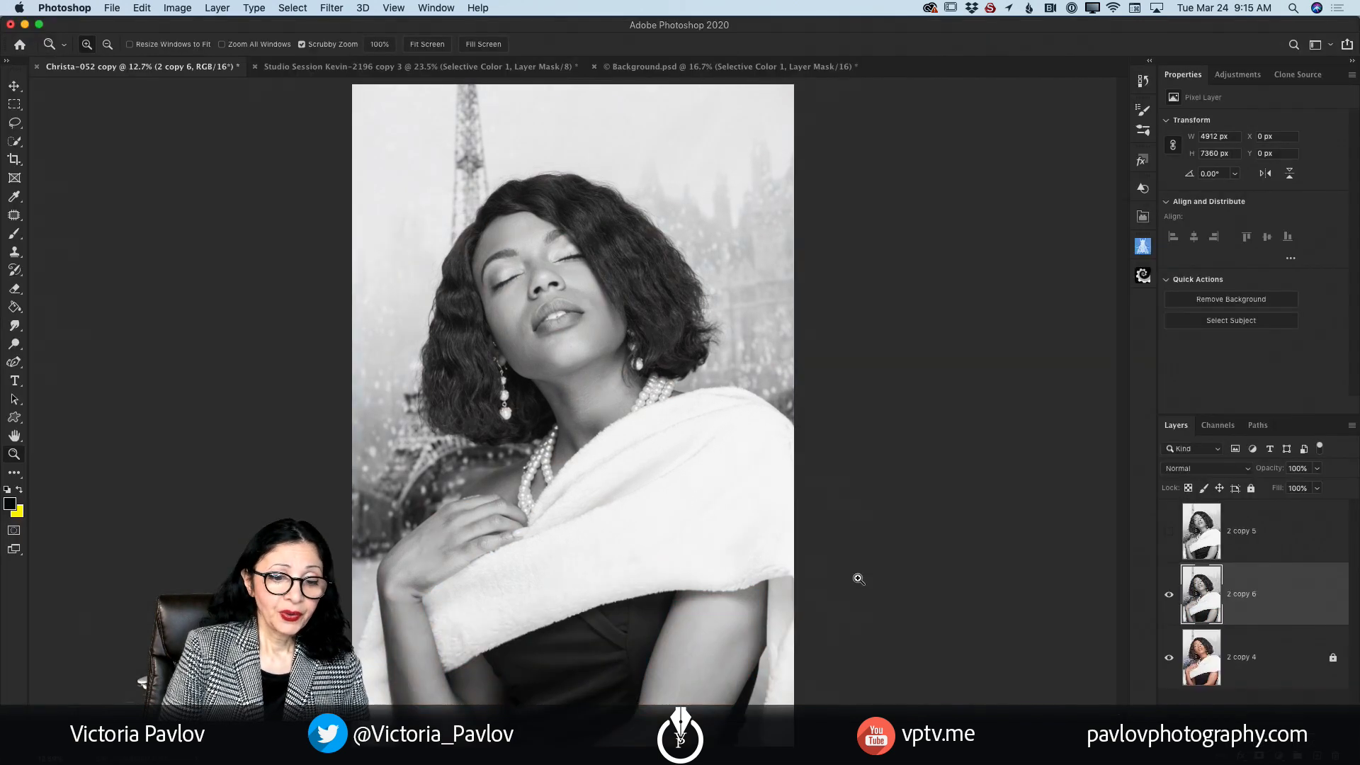
Step: Compare the two black-and-white layers, 2 copy 5 and 2 copy 6, with the color original by toggling their visibility
click(1167, 595)
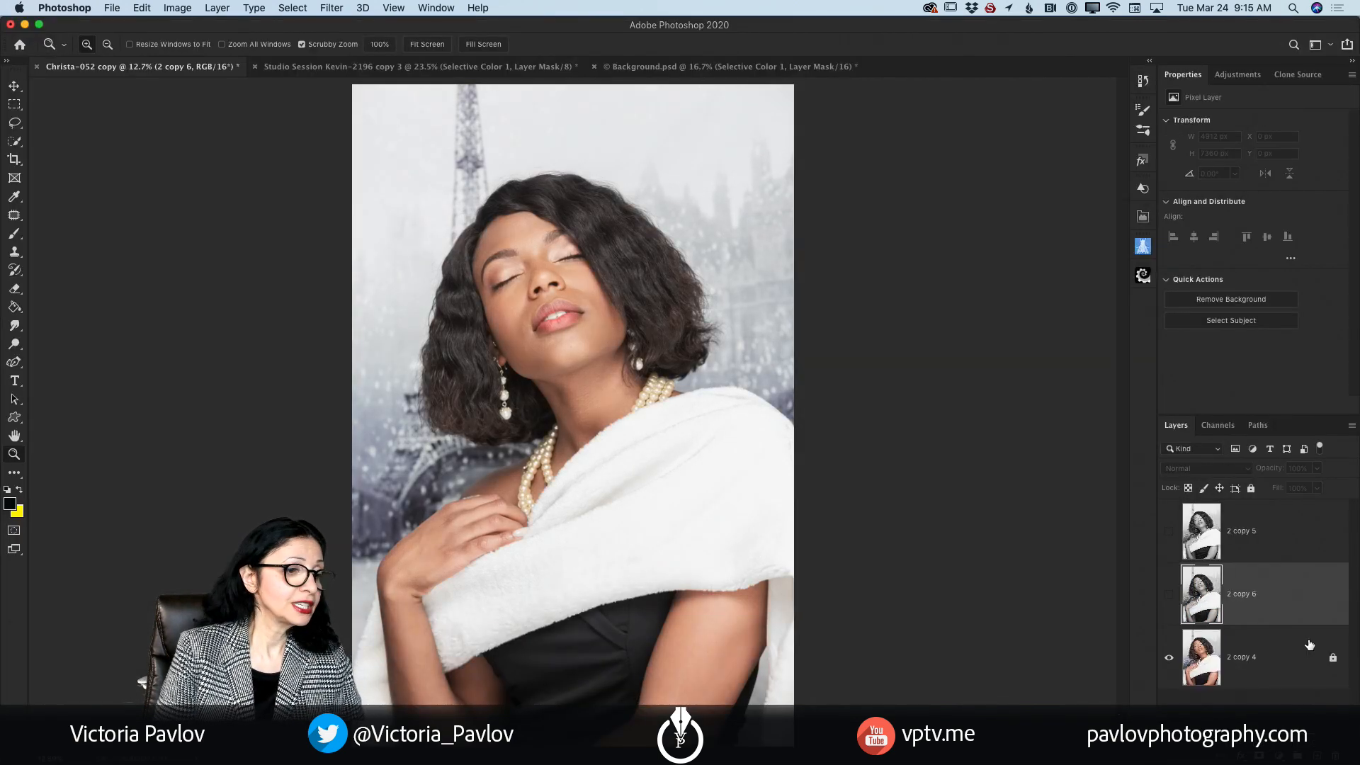
click(1169, 532)
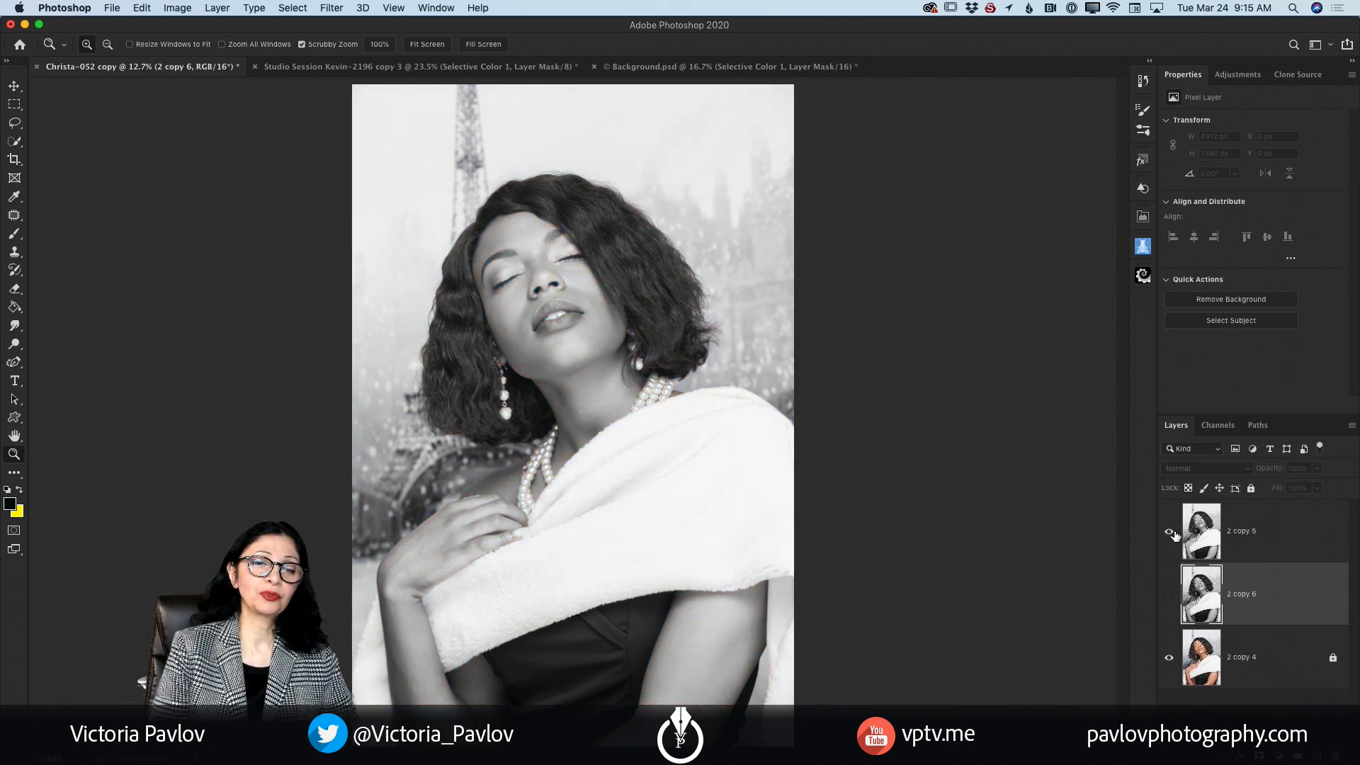
click(1169, 532)
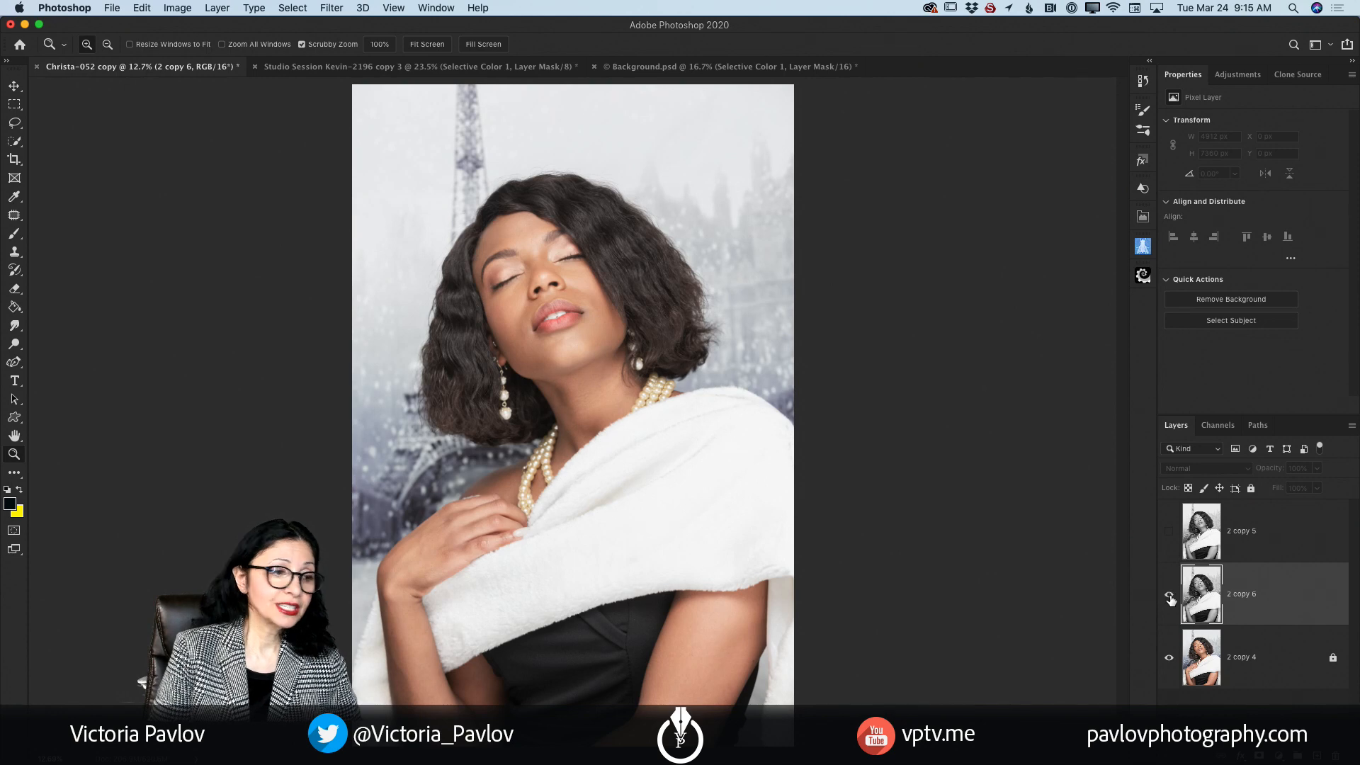
click(1169, 596)
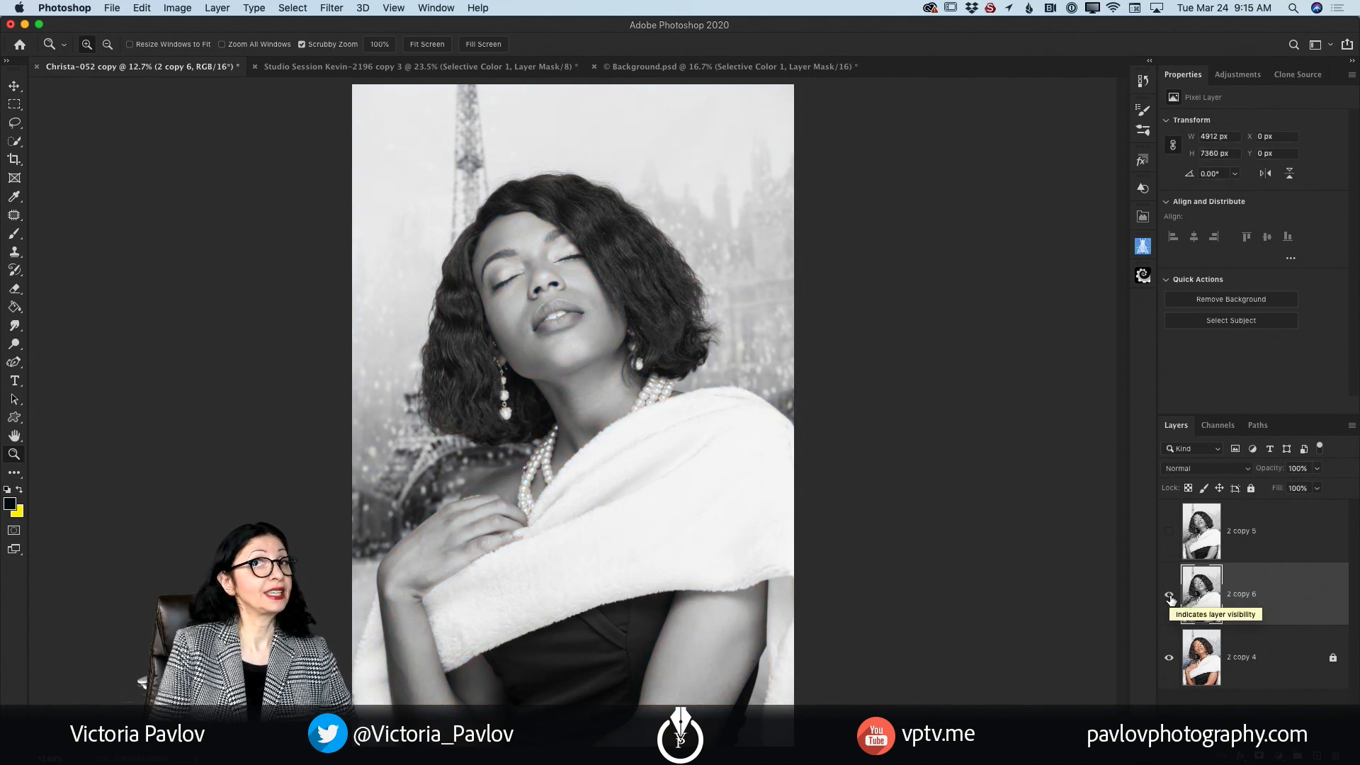